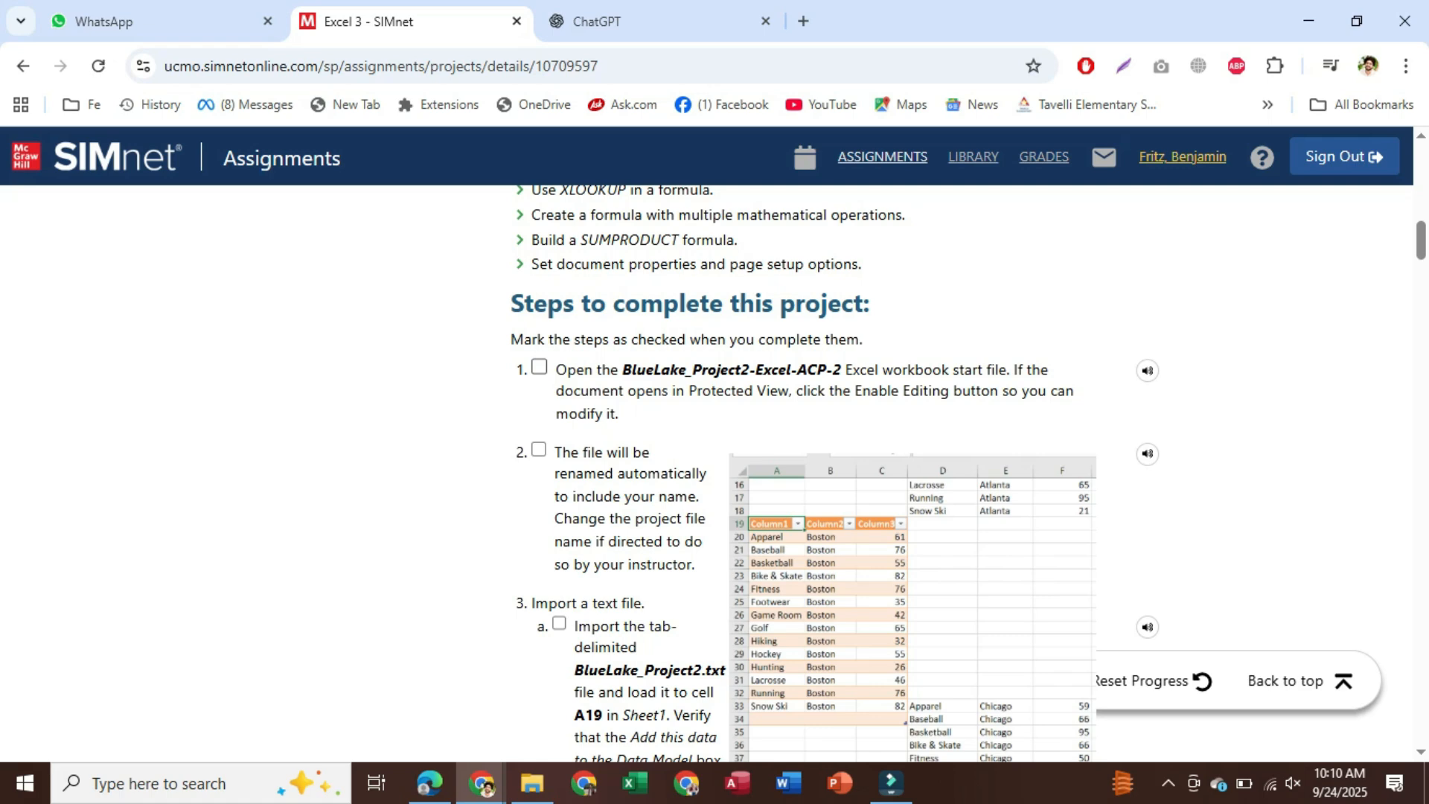
Open the Excel 3 project folder, then tick SIMnet steps 1 and 2 as completed
{"action": "left_click", "coordinate": [532, 784]}
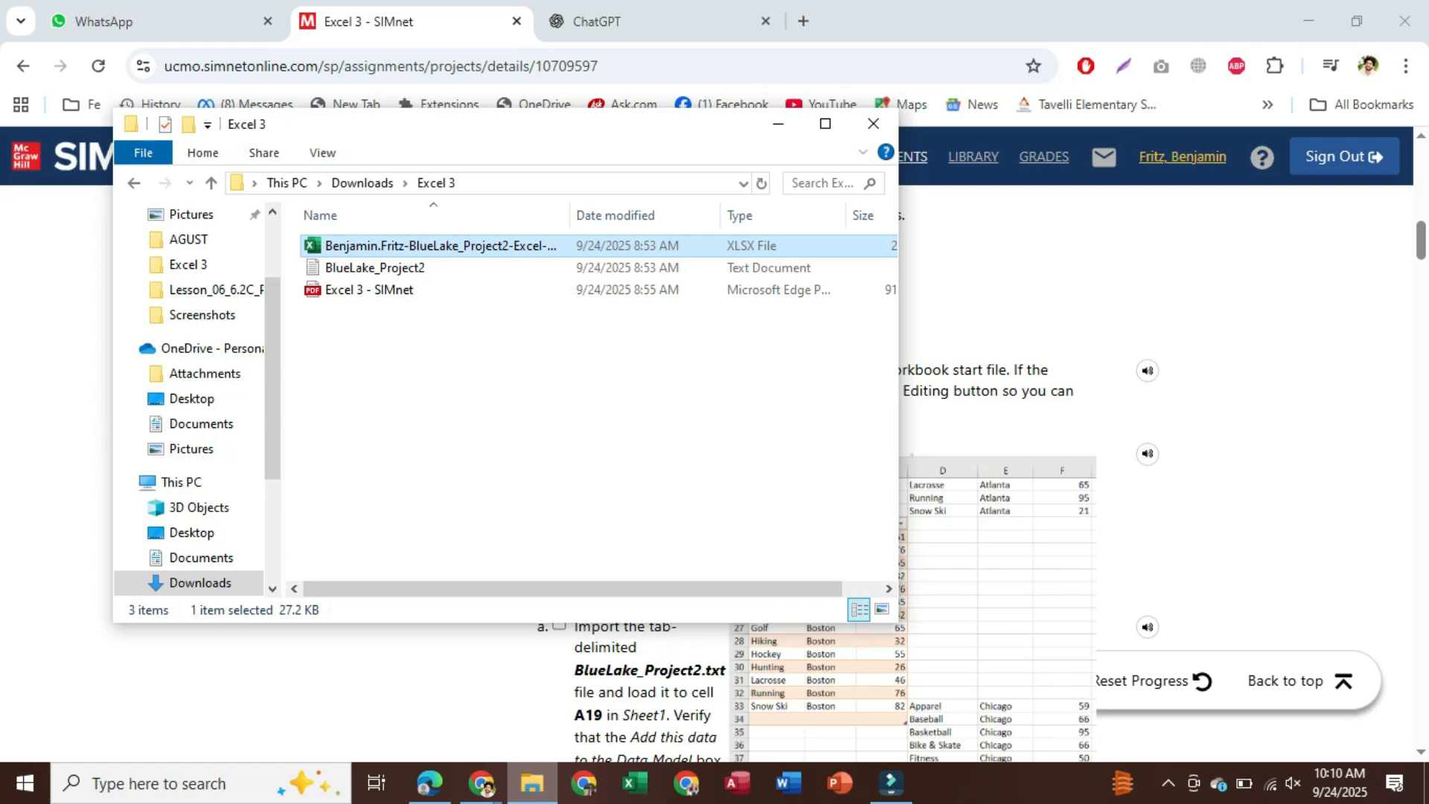
{"action": "left_click", "coordinate": [531, 783]}
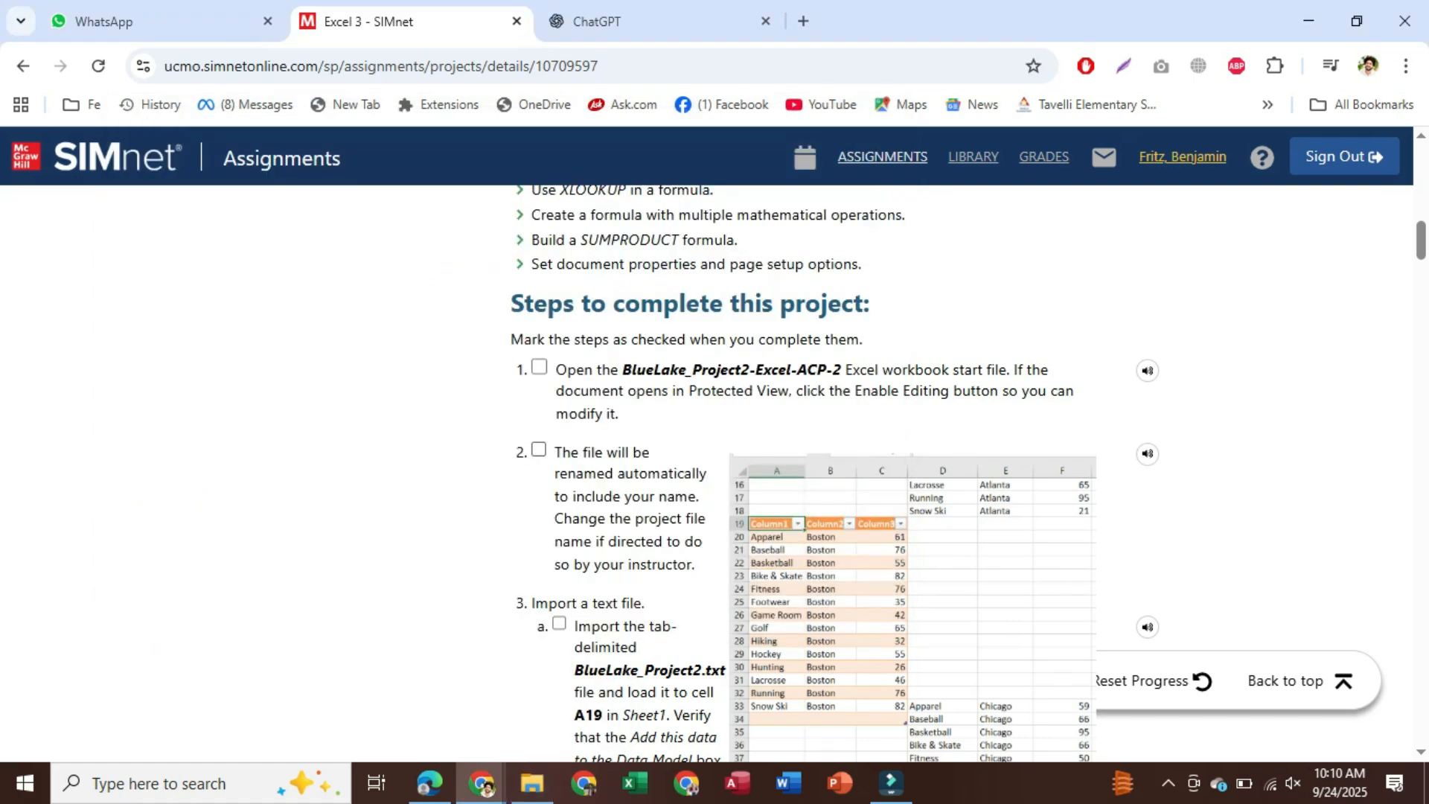
{"action": "scroll", "coordinate": [804, 476], "scroll_direction": "down", "scroll_amount": 3}
{"action": "scroll", "coordinate": [804, 477], "scroll_direction": "up", "scroll_amount": 2}
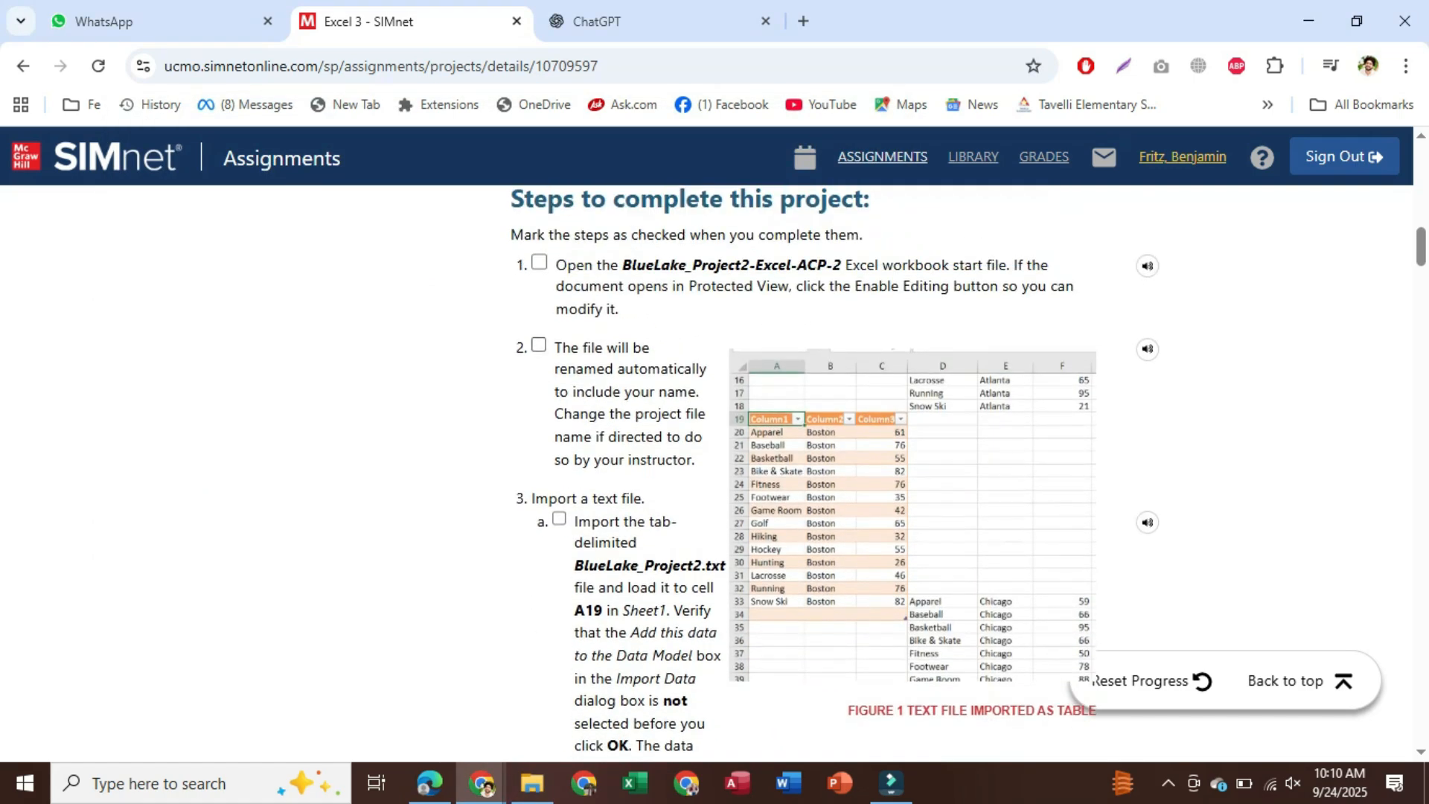
{"action": "left_click", "coordinate": [539, 262]}
{"action": "left_click", "coordinate": [539, 345]}
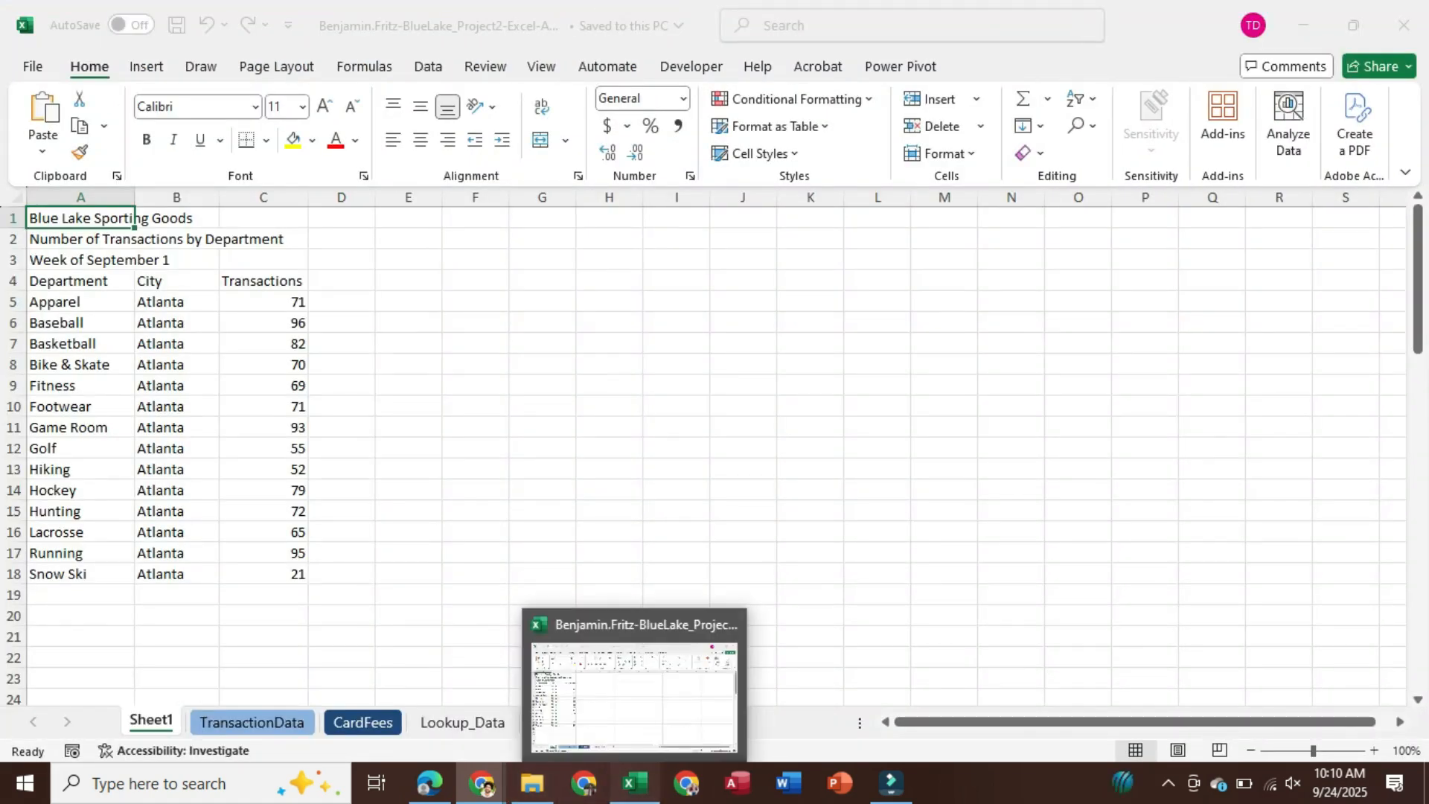
Review SIMnet import steps 3a–3c, then select cell A19 on Sheet1 as the import destination
{"action": "left_click", "coordinate": [634, 784]}
{"action": "key", "text": "alt+Tab"}
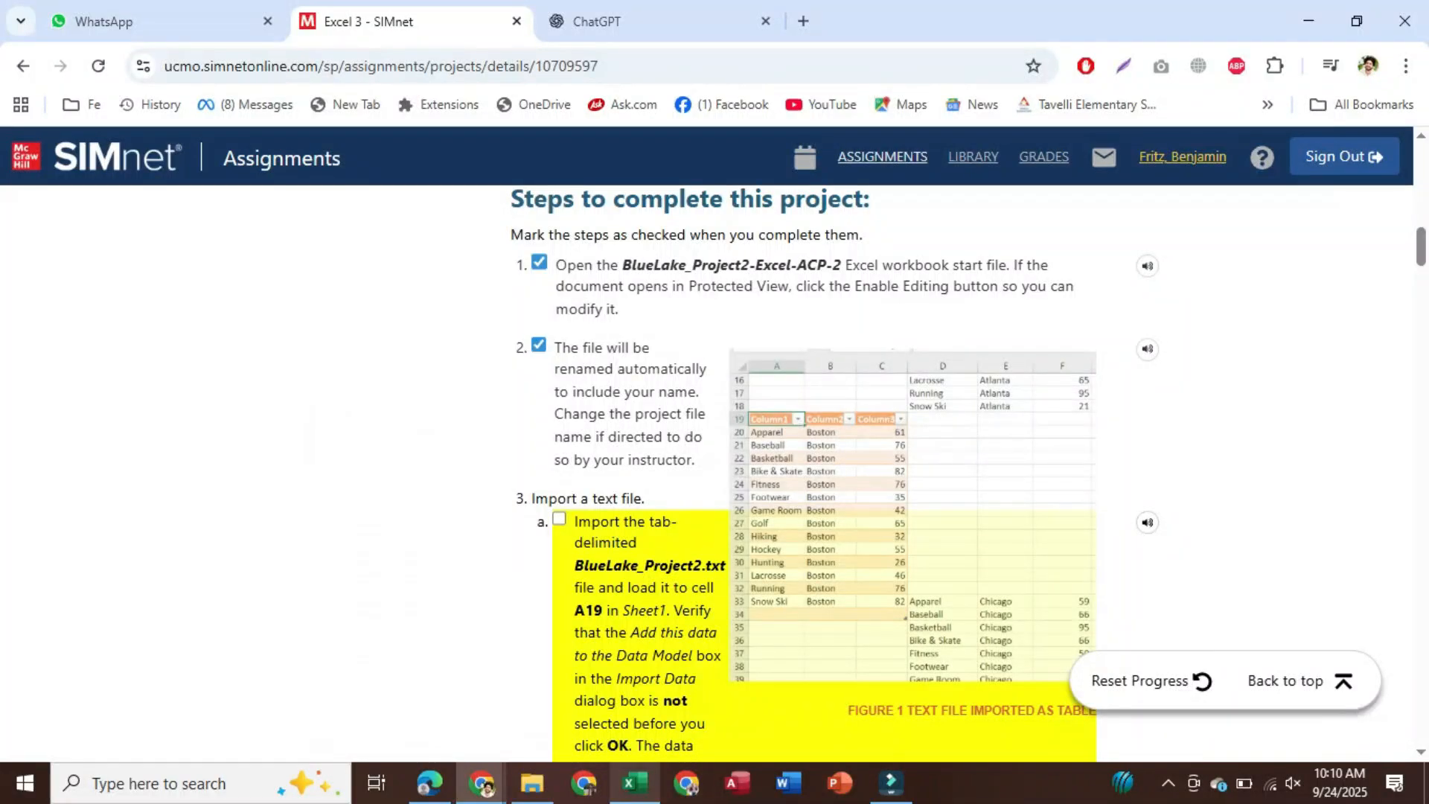
{"action": "scroll", "coordinate": [819, 476], "scroll_direction": "down", "scroll_amount": 3}
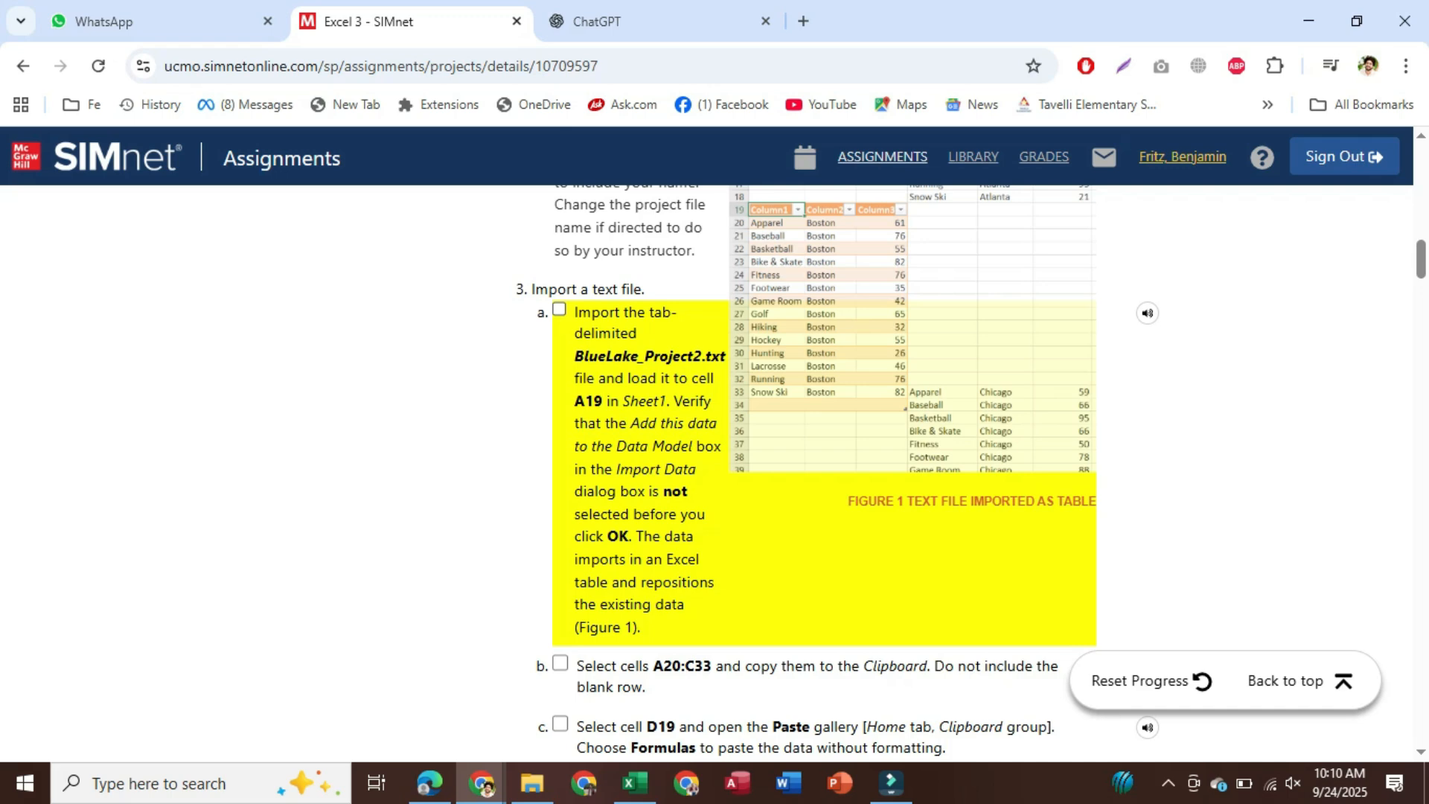
{"action": "left_click", "coordinate": [634, 782]}
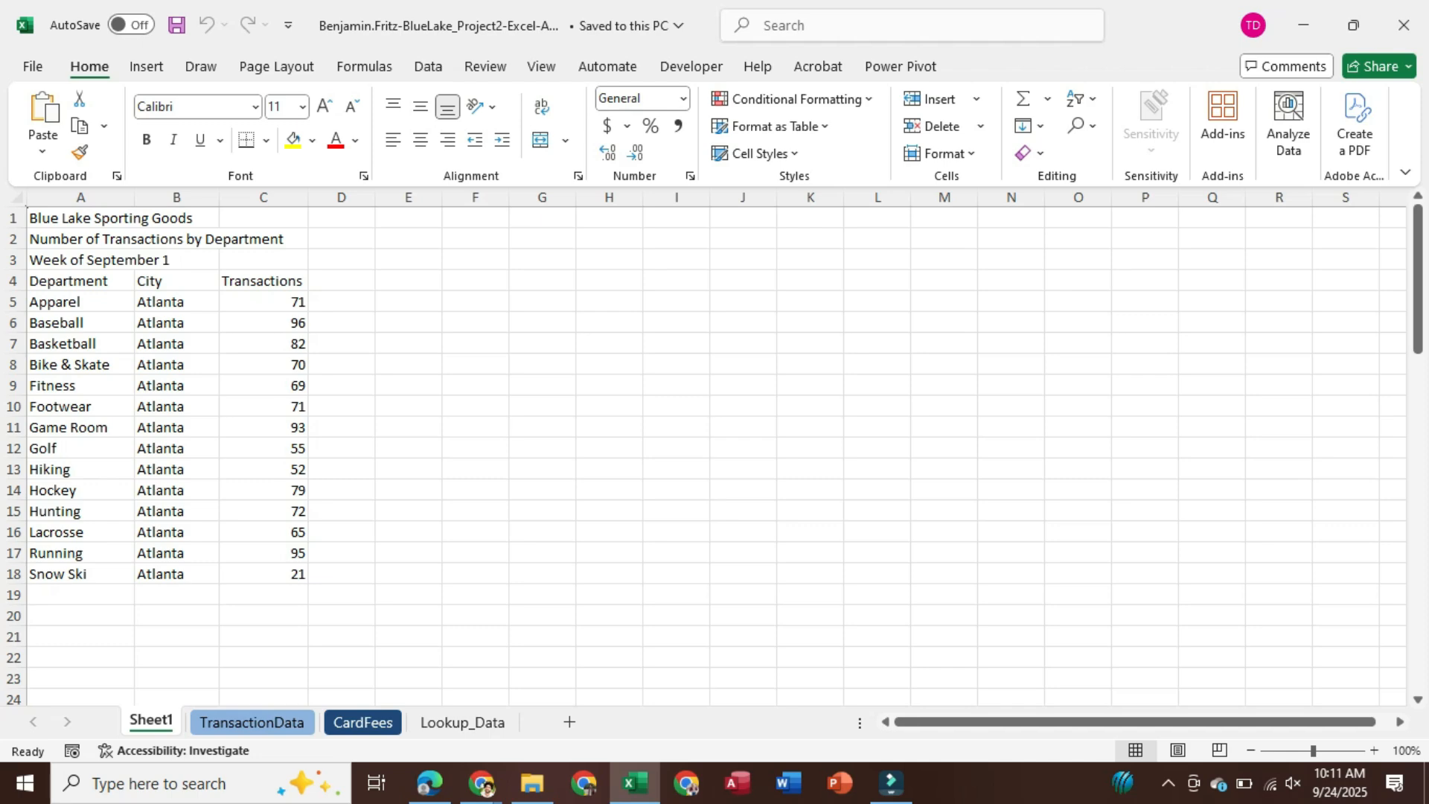
{"action": "left_click", "coordinate": [81, 595]}
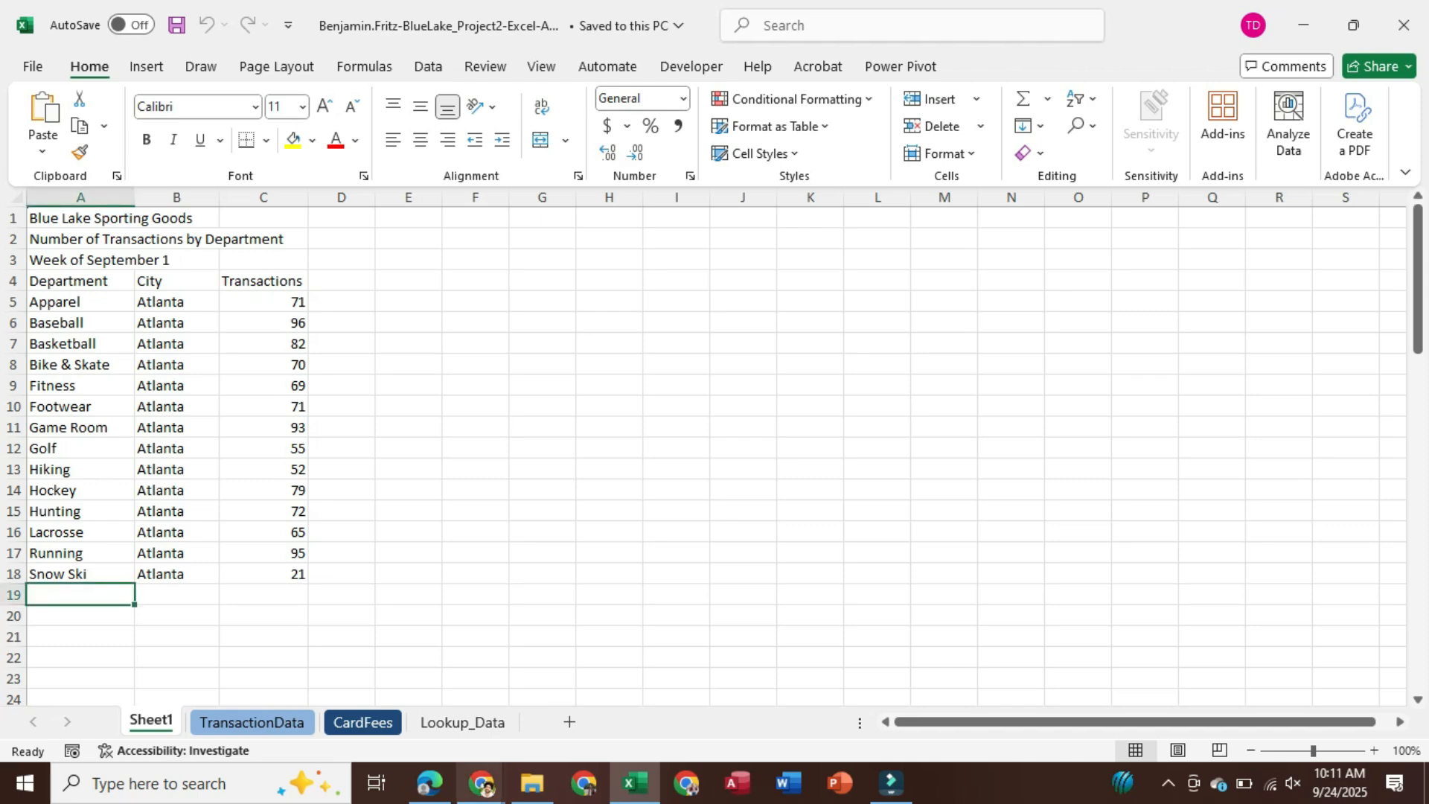
{"action": "left_click", "coordinate": [634, 783]}
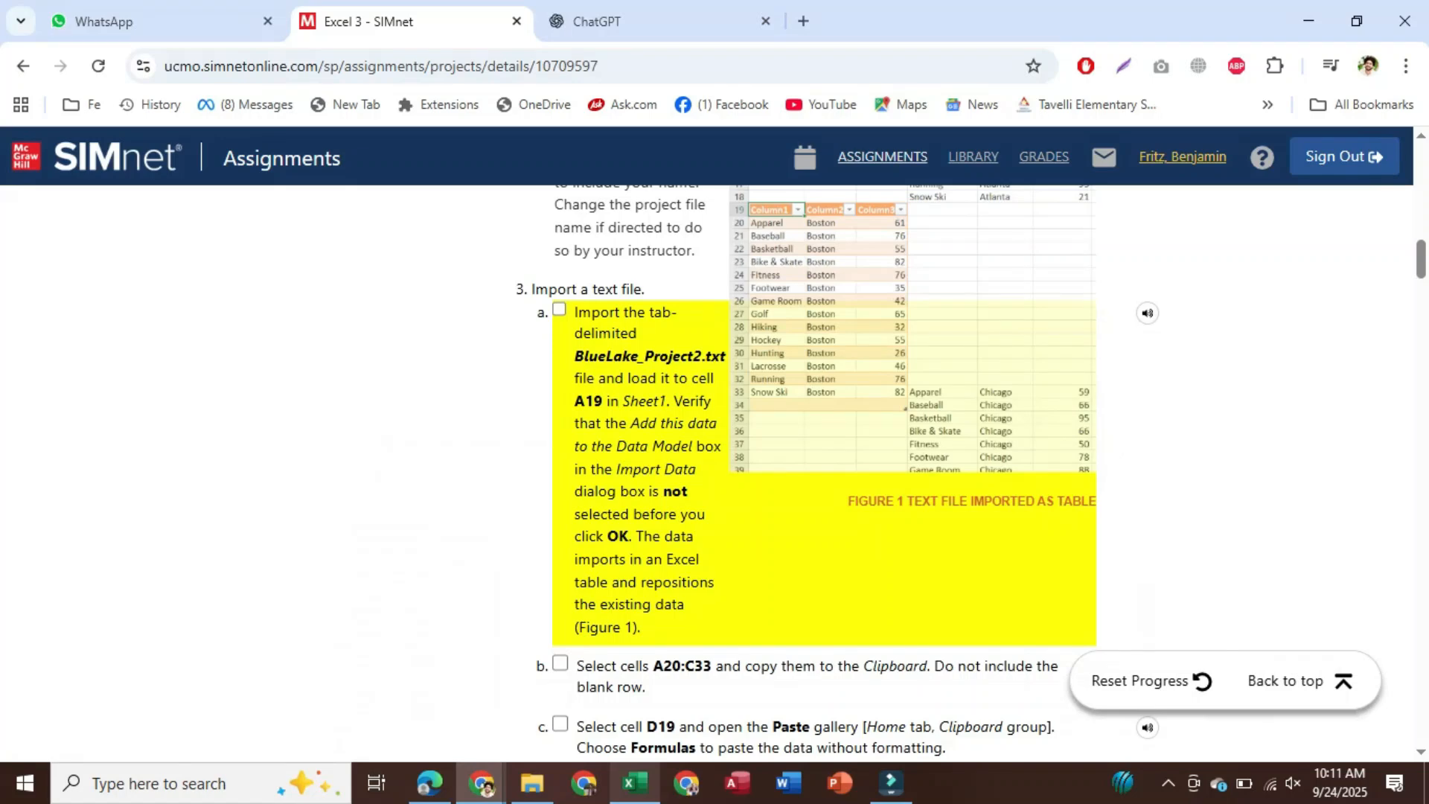
{"action": "left_click", "coordinate": [634, 783]}
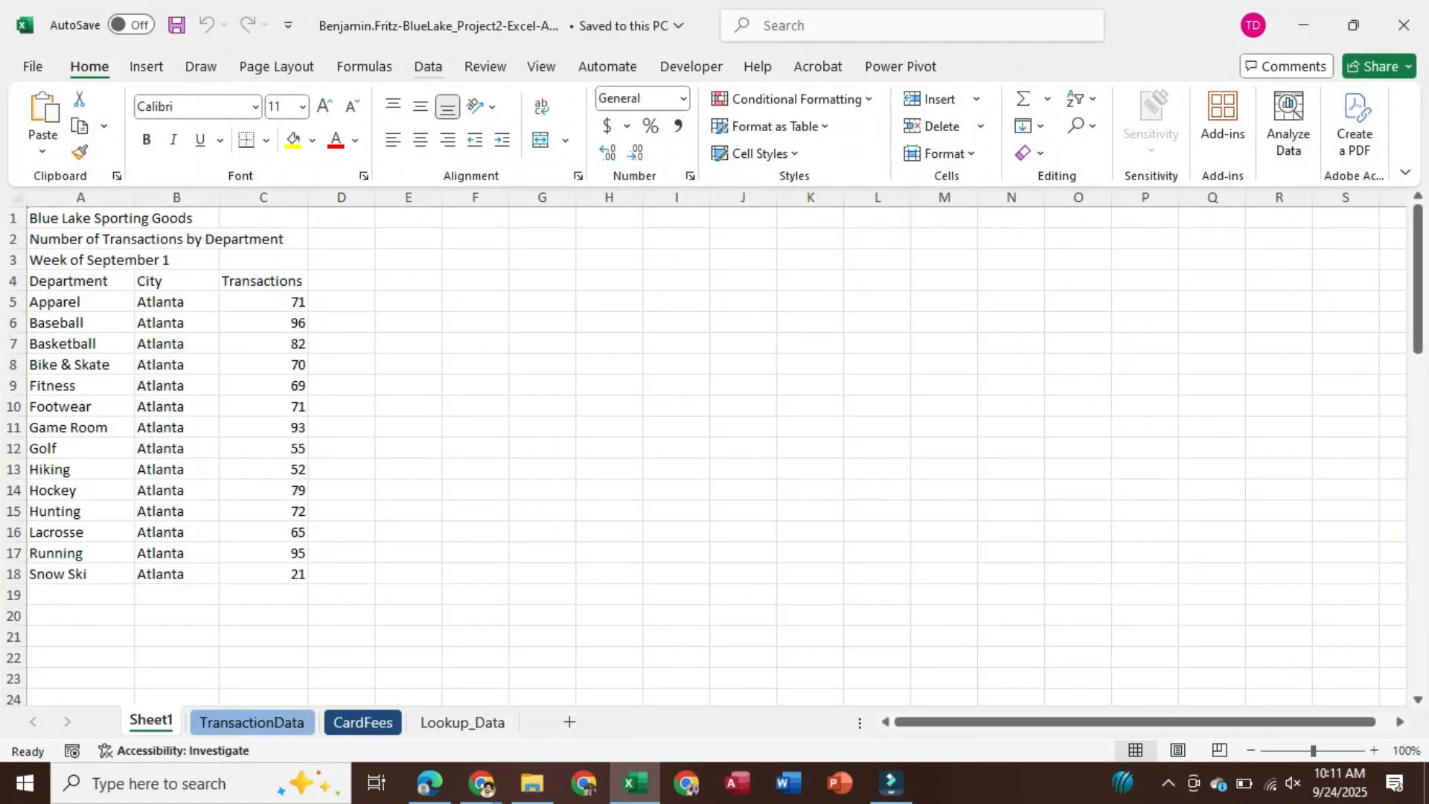
Import the BlueLake_Project2 text file from Downloads > Excel 3 using From Text/CSV
{"action": "left_click", "coordinate": [428, 67]}
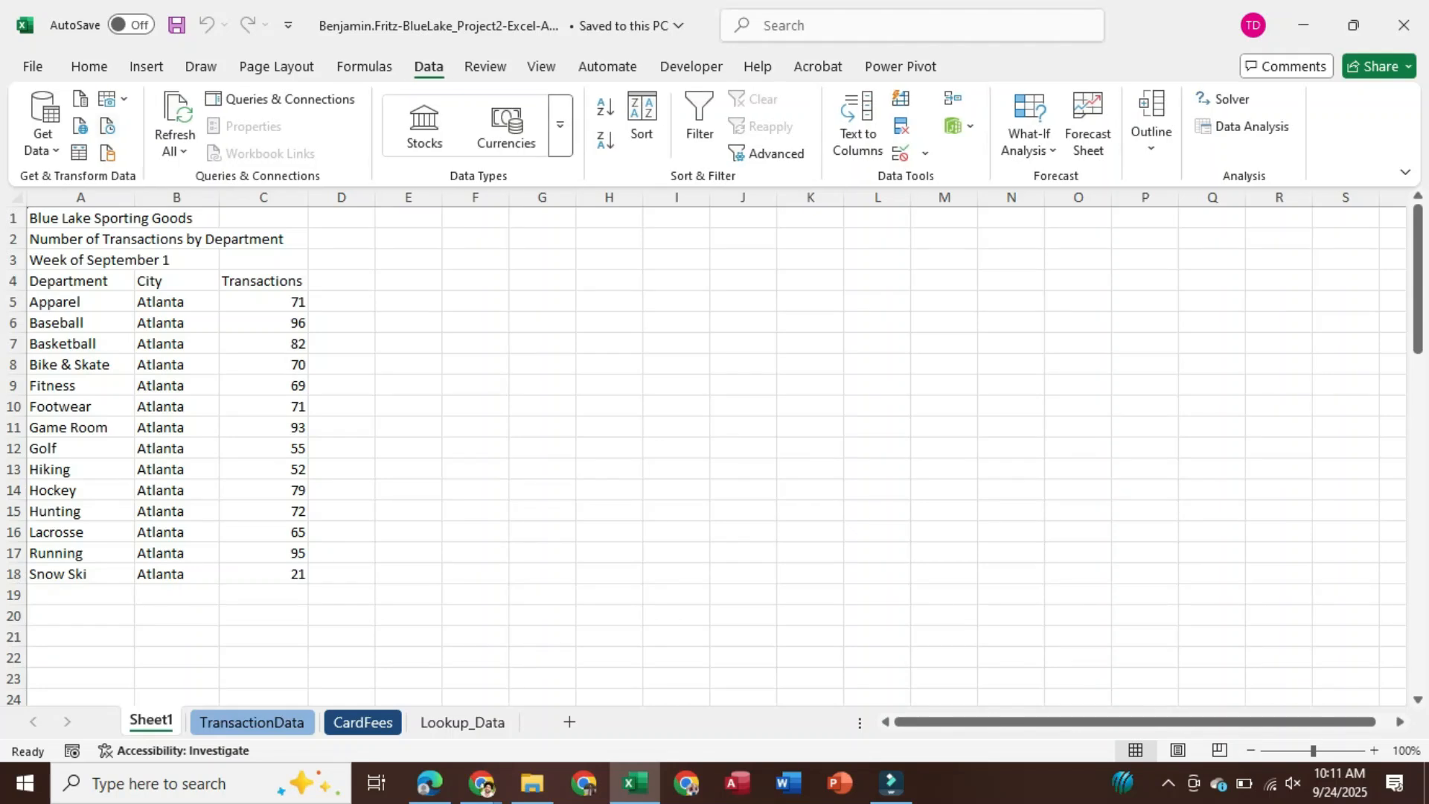
{"action": "left_click", "coordinate": [81, 99]}
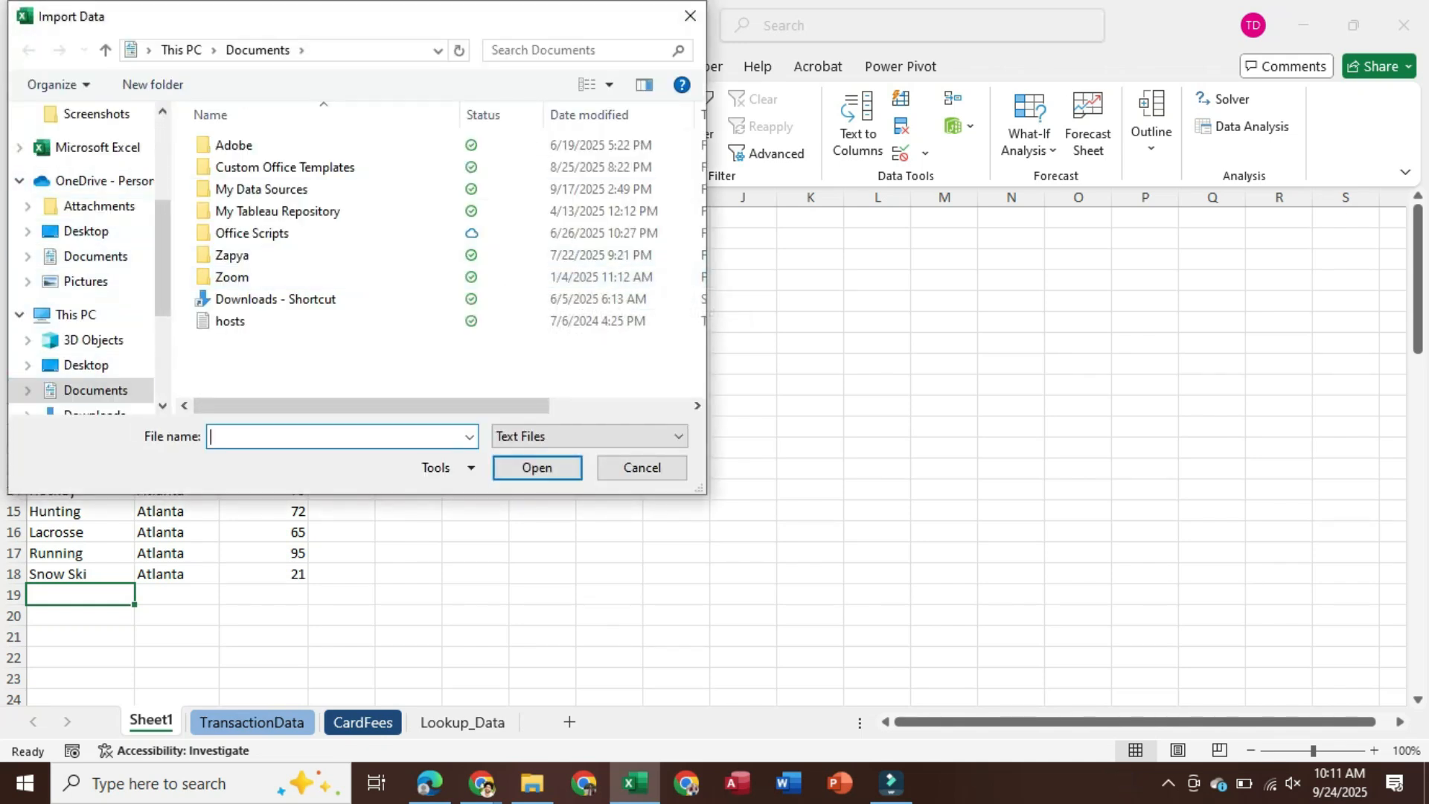
{"action": "left_click", "coordinate": [95, 411]}
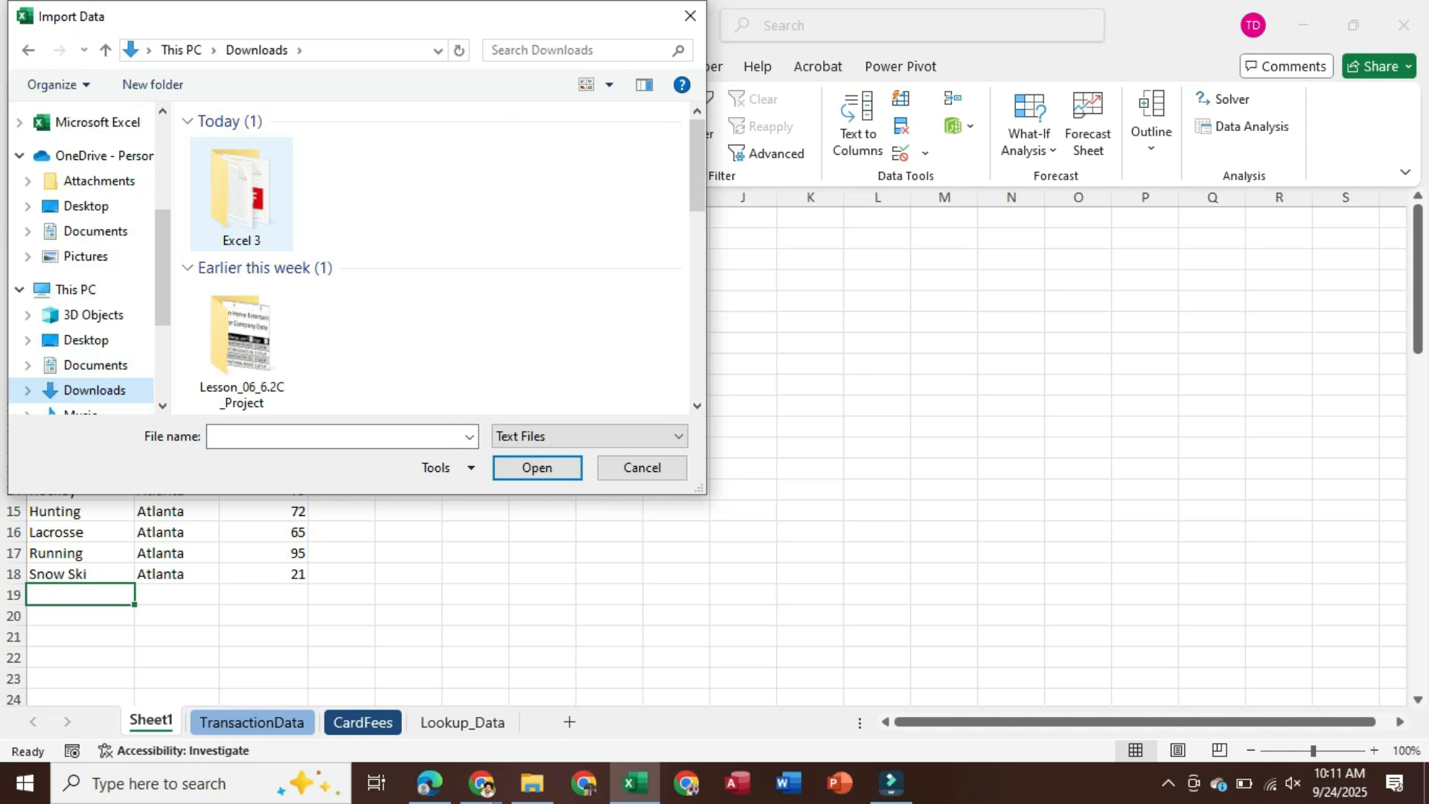
{"action": "double_click", "coordinate": [246, 193]}
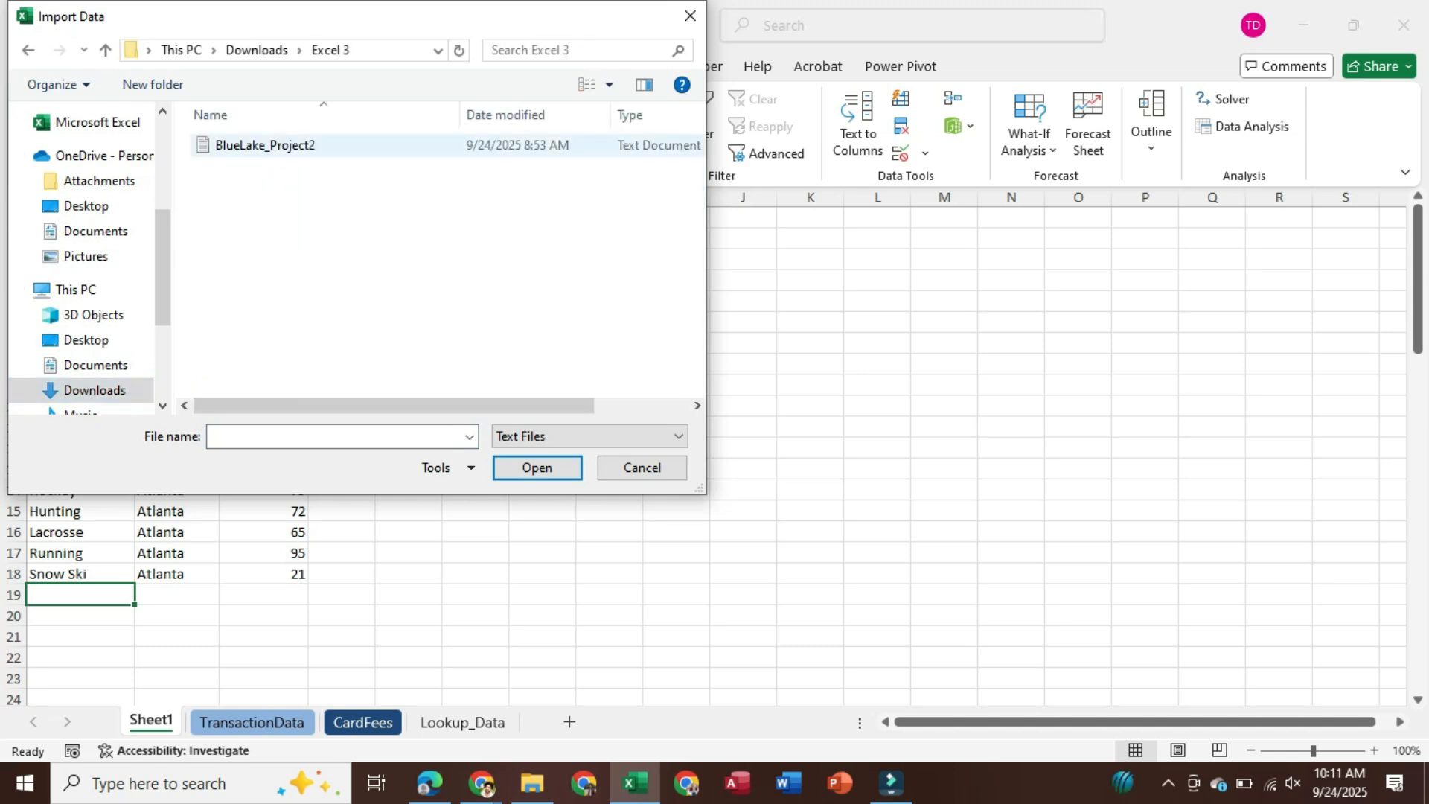
{"action": "left_click", "coordinate": [265, 146]}
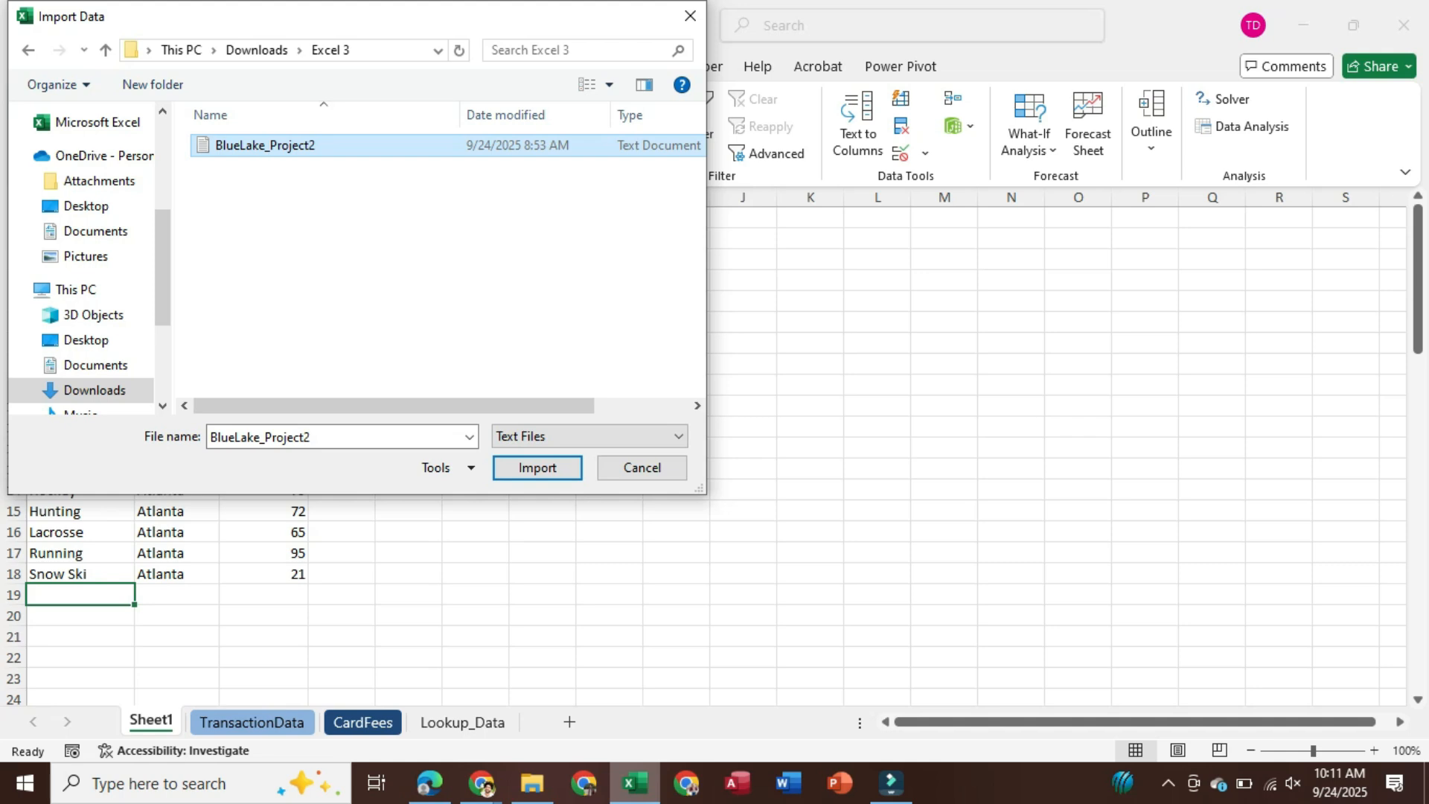
{"action": "mouse_move", "coordinate": [635, 782]}
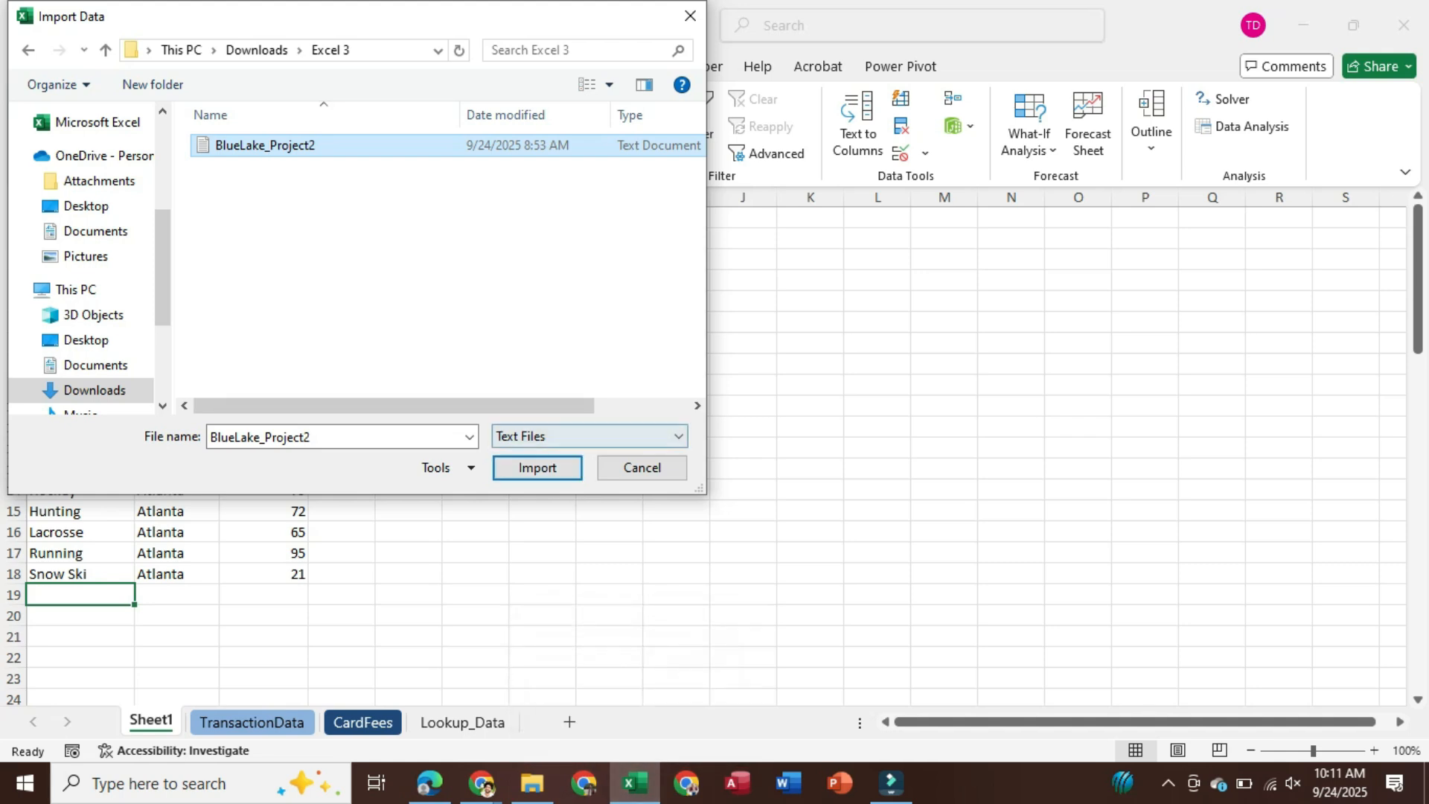
{"action": "left_click", "coordinate": [678, 437]}
{"action": "left_click", "coordinate": [678, 436]}
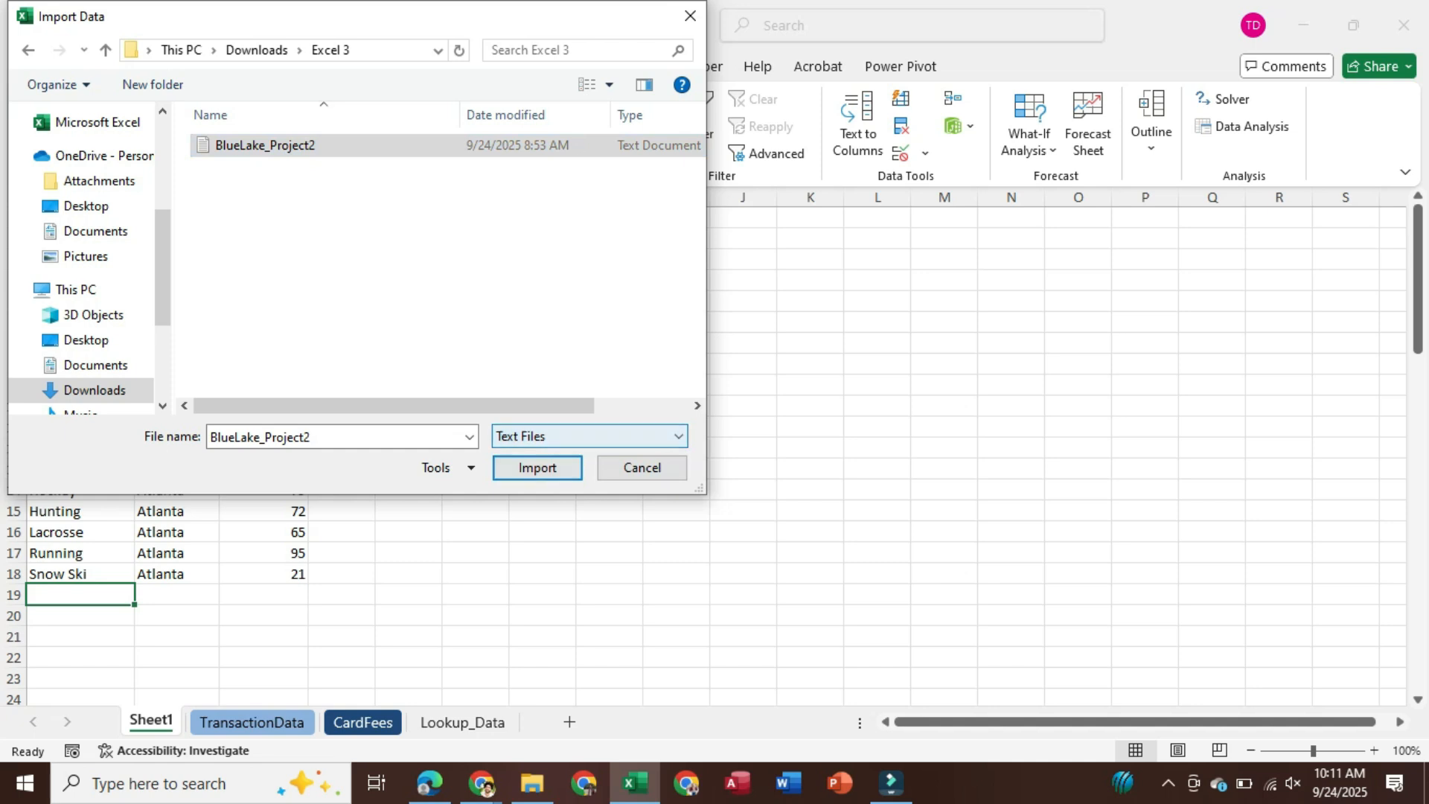
{"action": "left_click", "coordinate": [537, 468]}
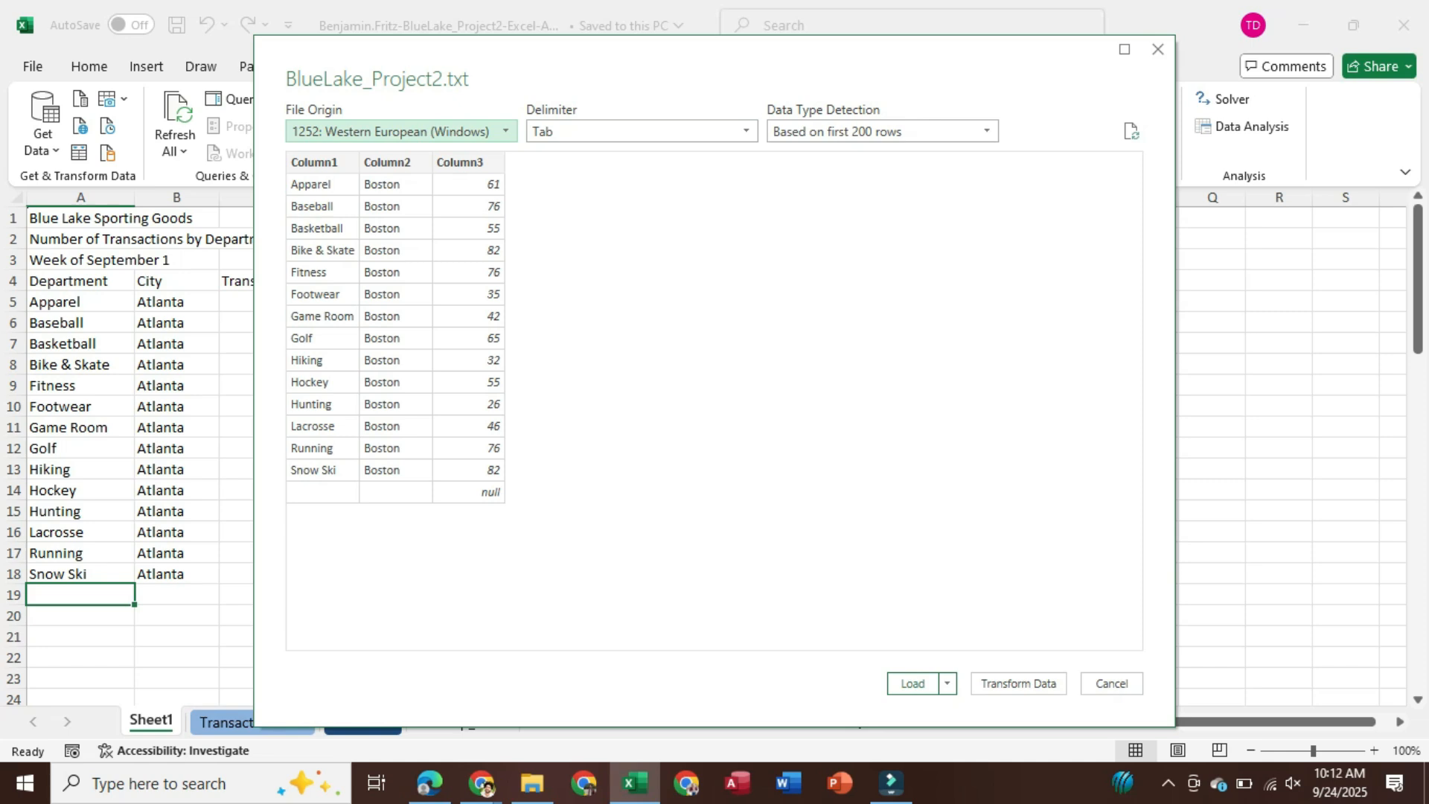
Recheck the SIMnet instructions, then open the BlueLake_Project2 import in the Power Query Editor
{"action": "mouse_move", "coordinate": [482, 783]}
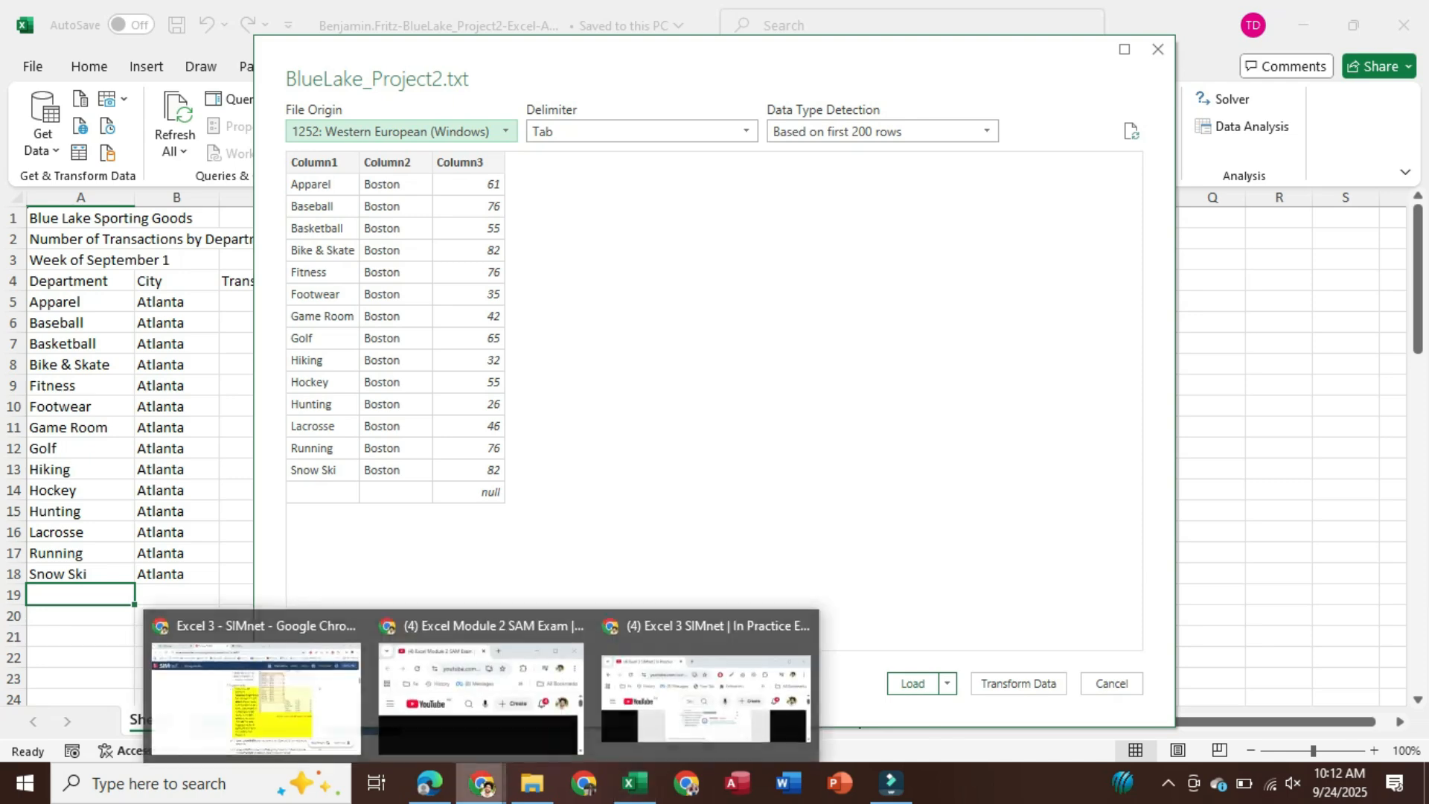
{"action": "left_click", "coordinate": [257, 688]}
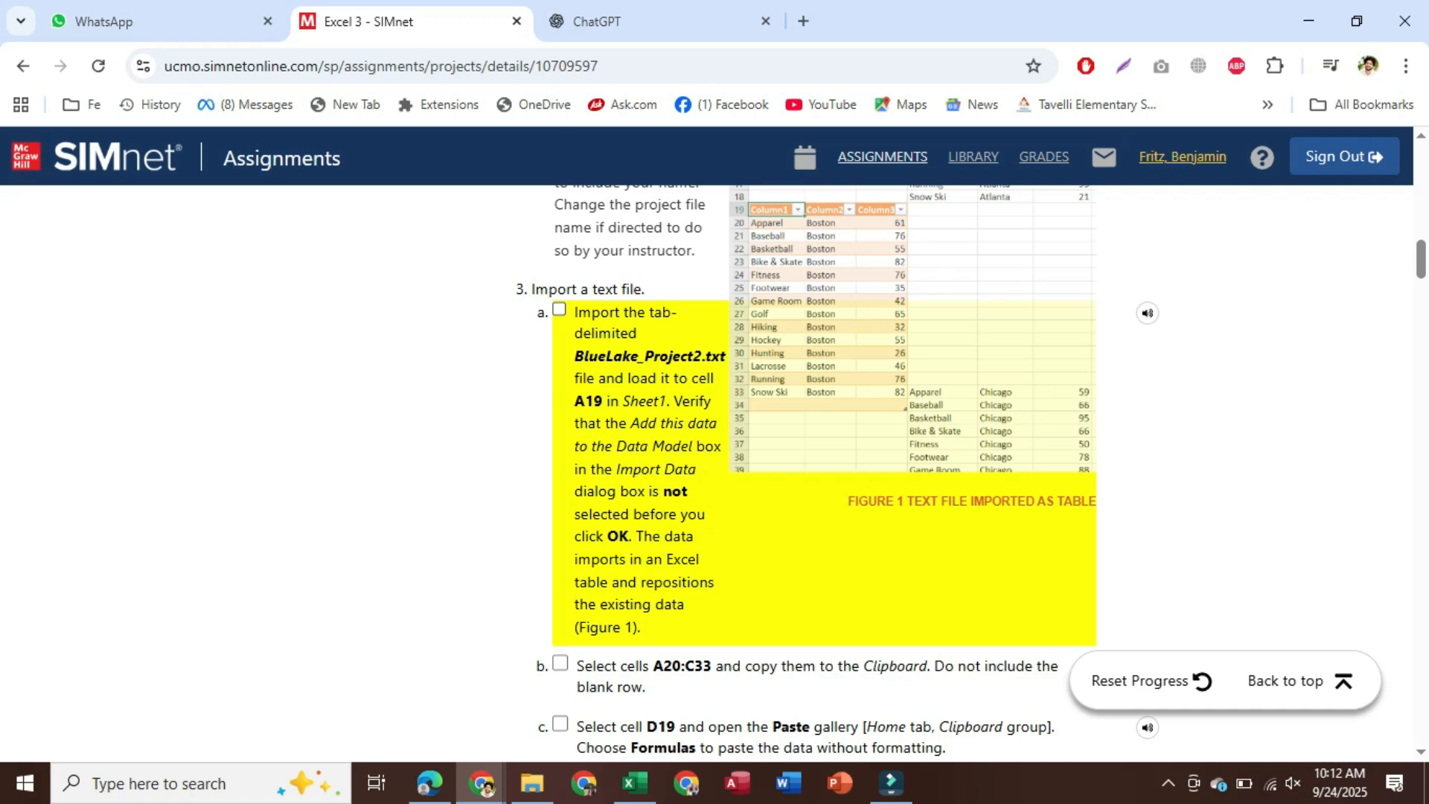
{"action": "scroll", "coordinate": [815, 447], "scroll_direction": "down", "scroll_amount": 1}
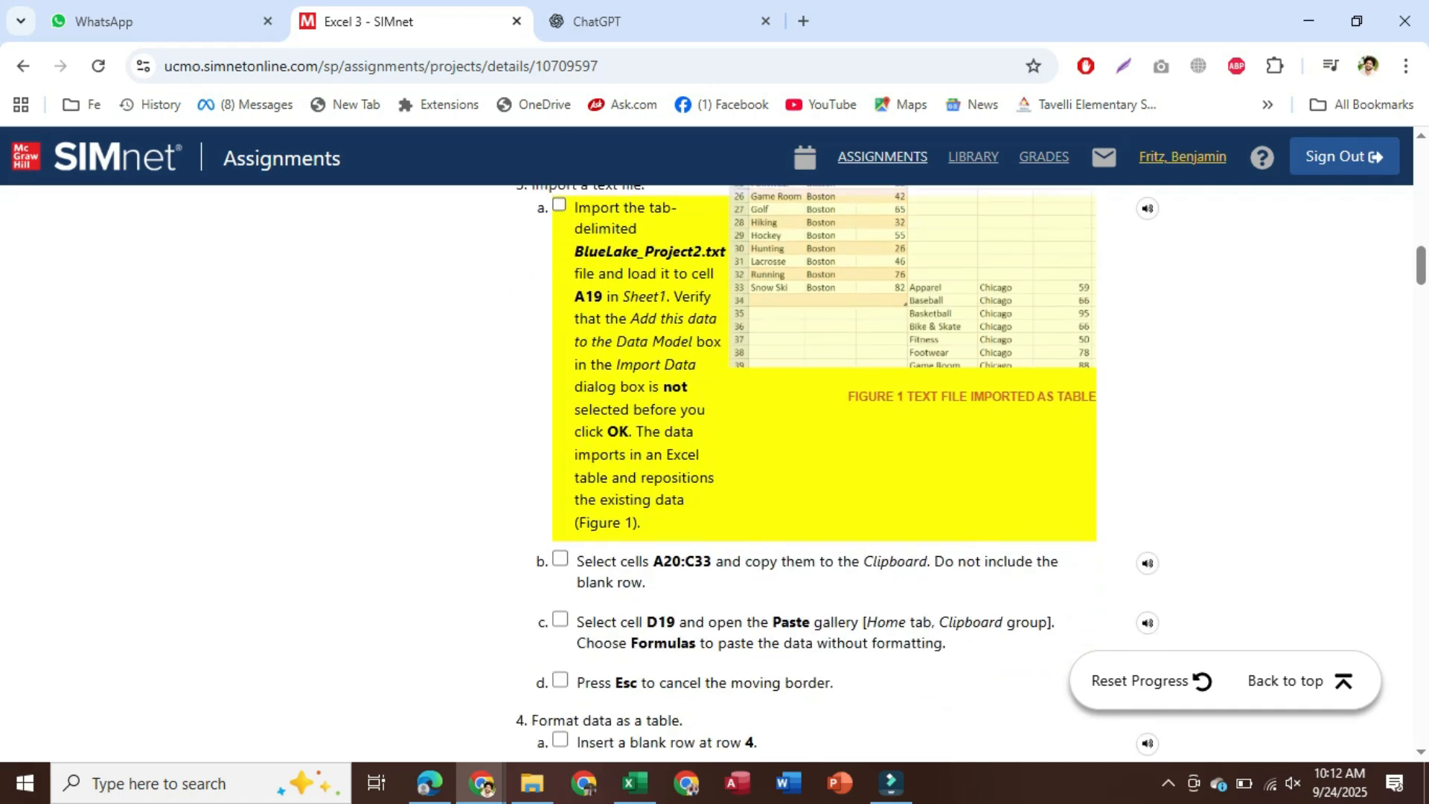
{"action": "scroll", "coordinate": [815, 447], "scroll_direction": "up", "scroll_amount": 1}
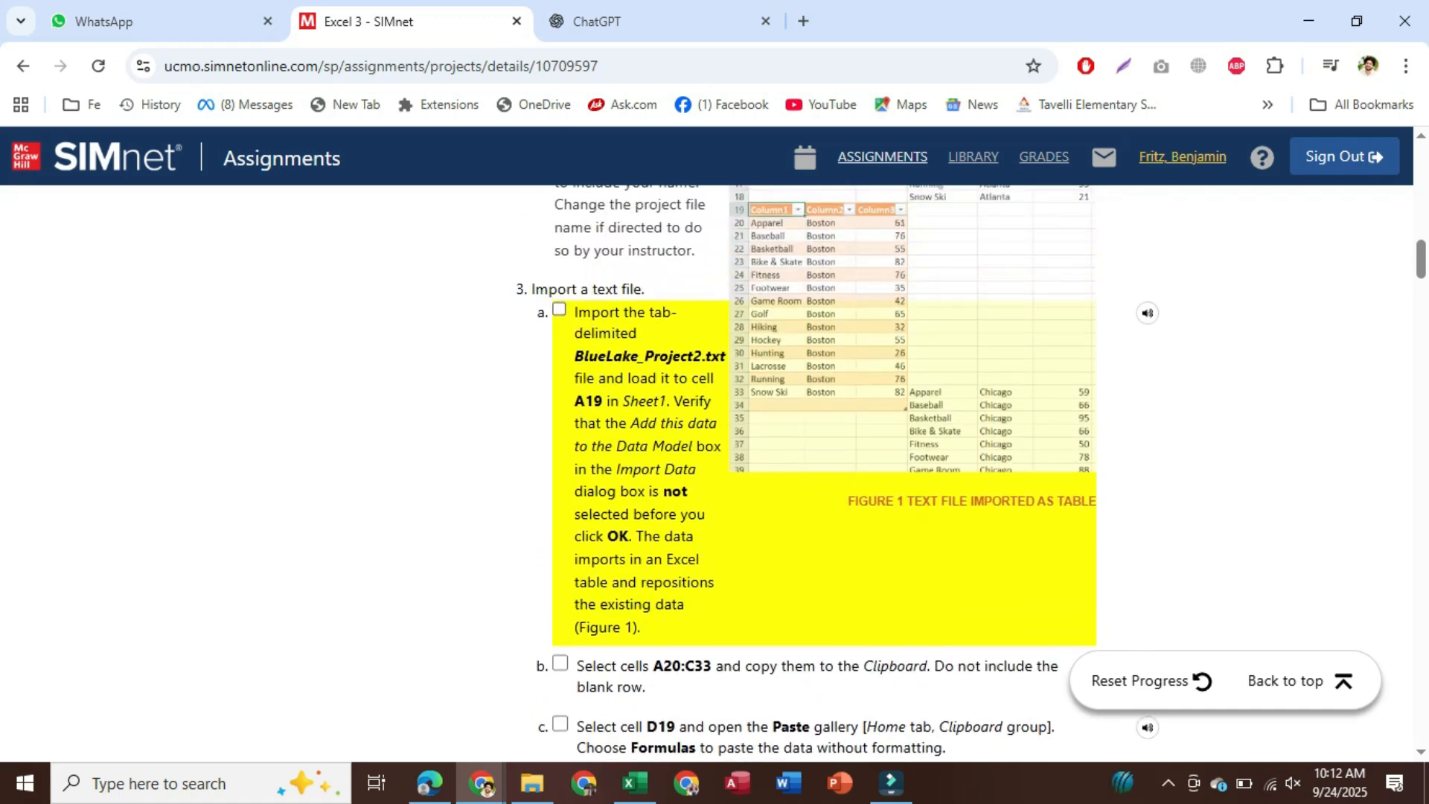
{"action": "left_click", "coordinate": [635, 783]}
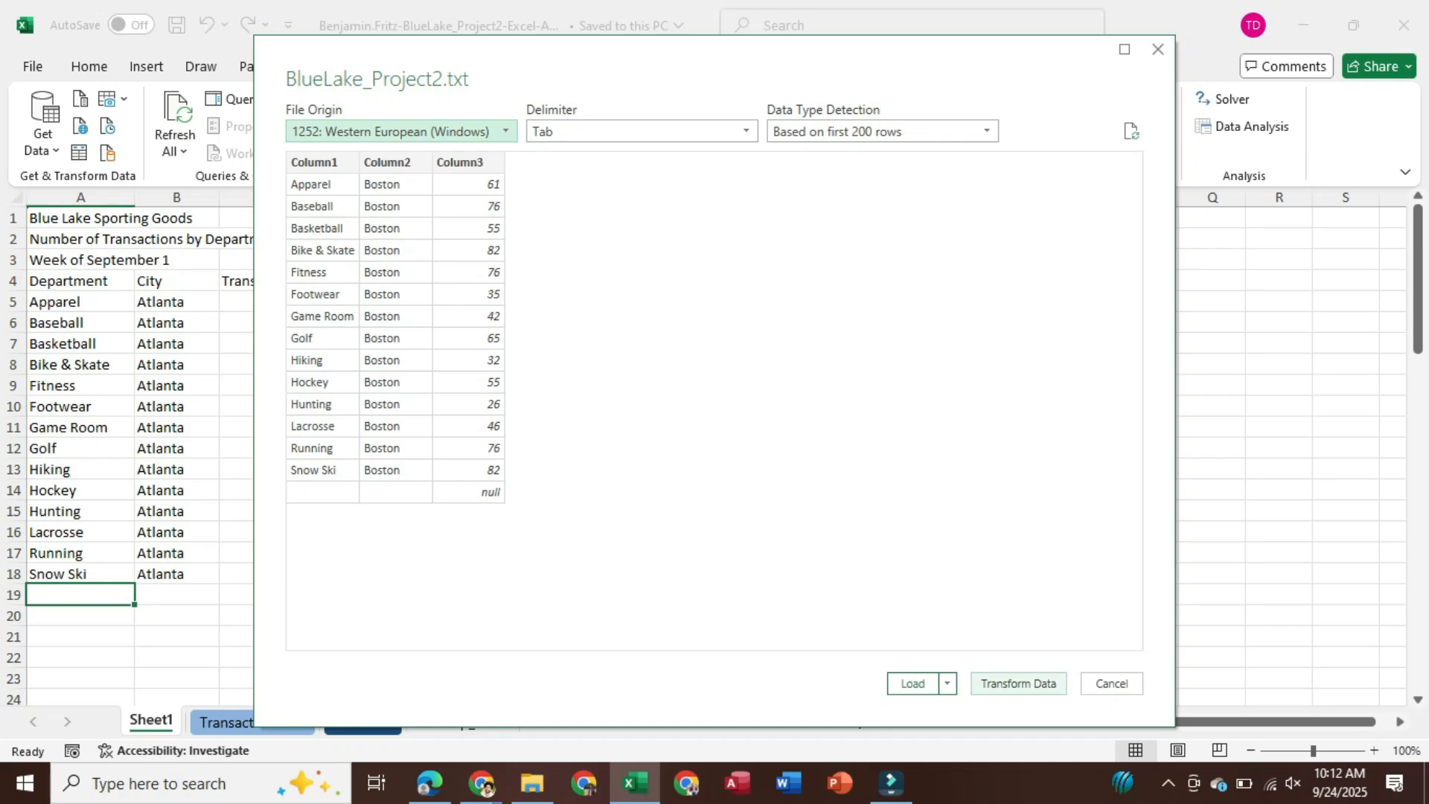
{"action": "left_click", "coordinate": [1019, 683]}
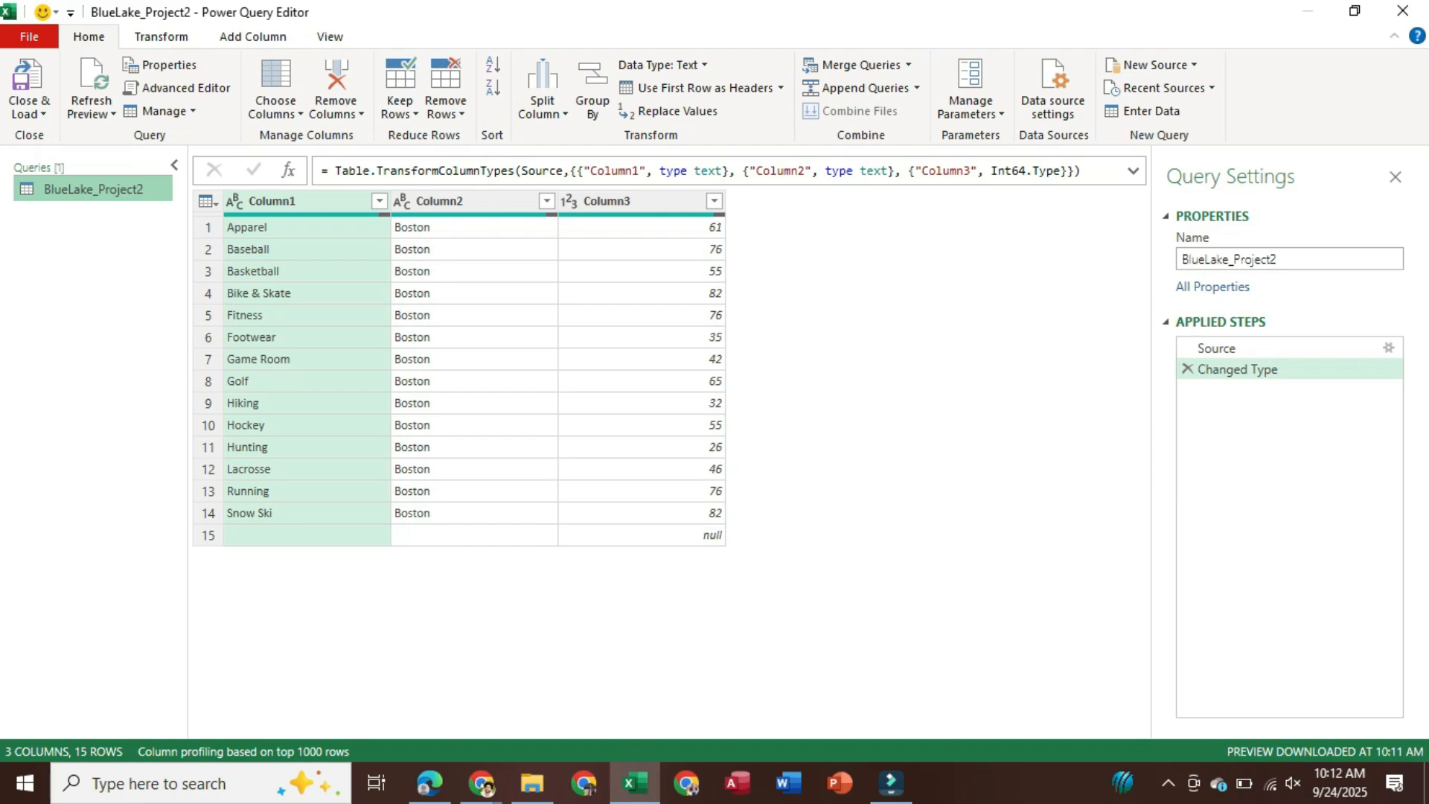
Load the BlueLake_Project2 query as a table at cell A19 of Sheet1 and save the workbook
{"action": "left_click", "coordinate": [28, 113]}
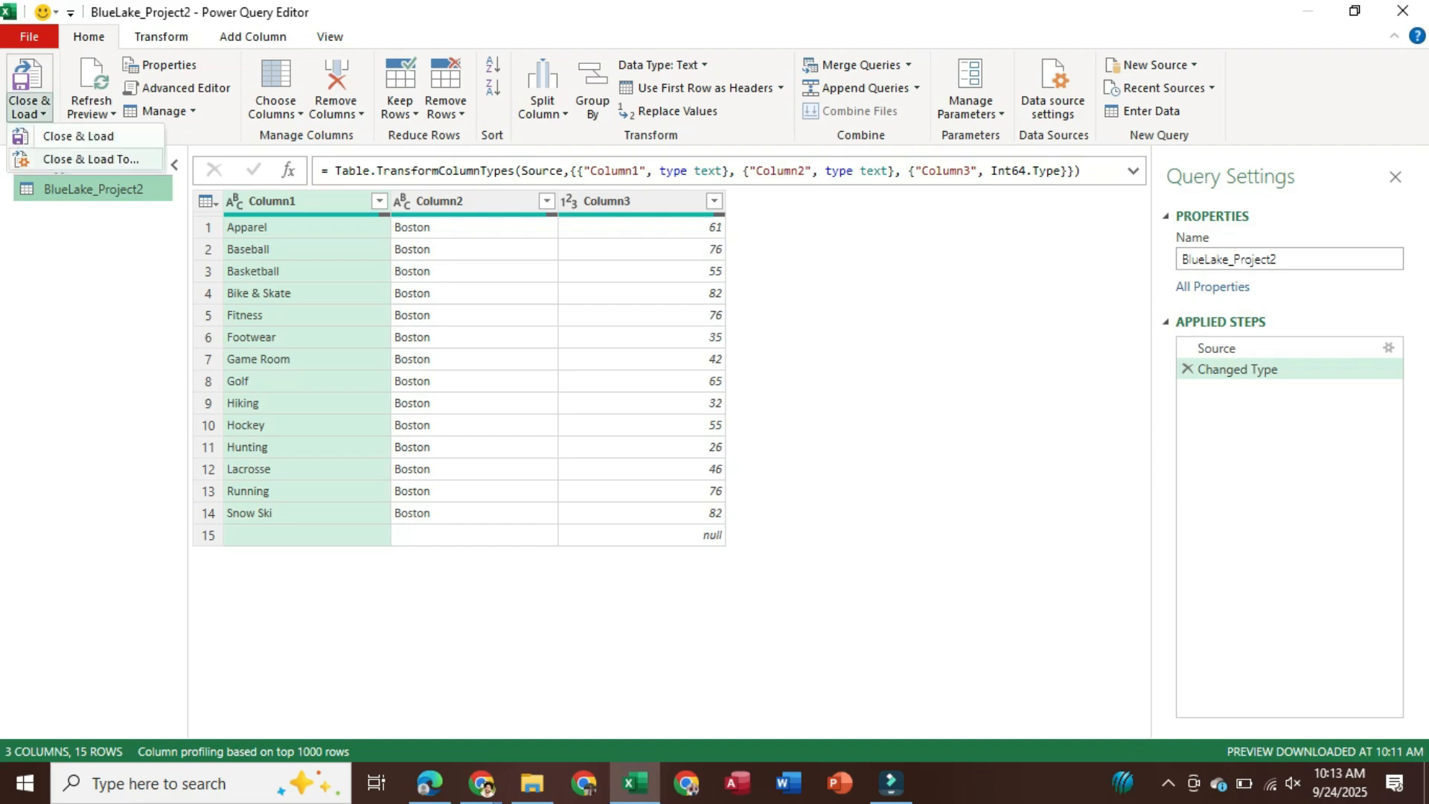
{"action": "left_click", "coordinate": [90, 158]}
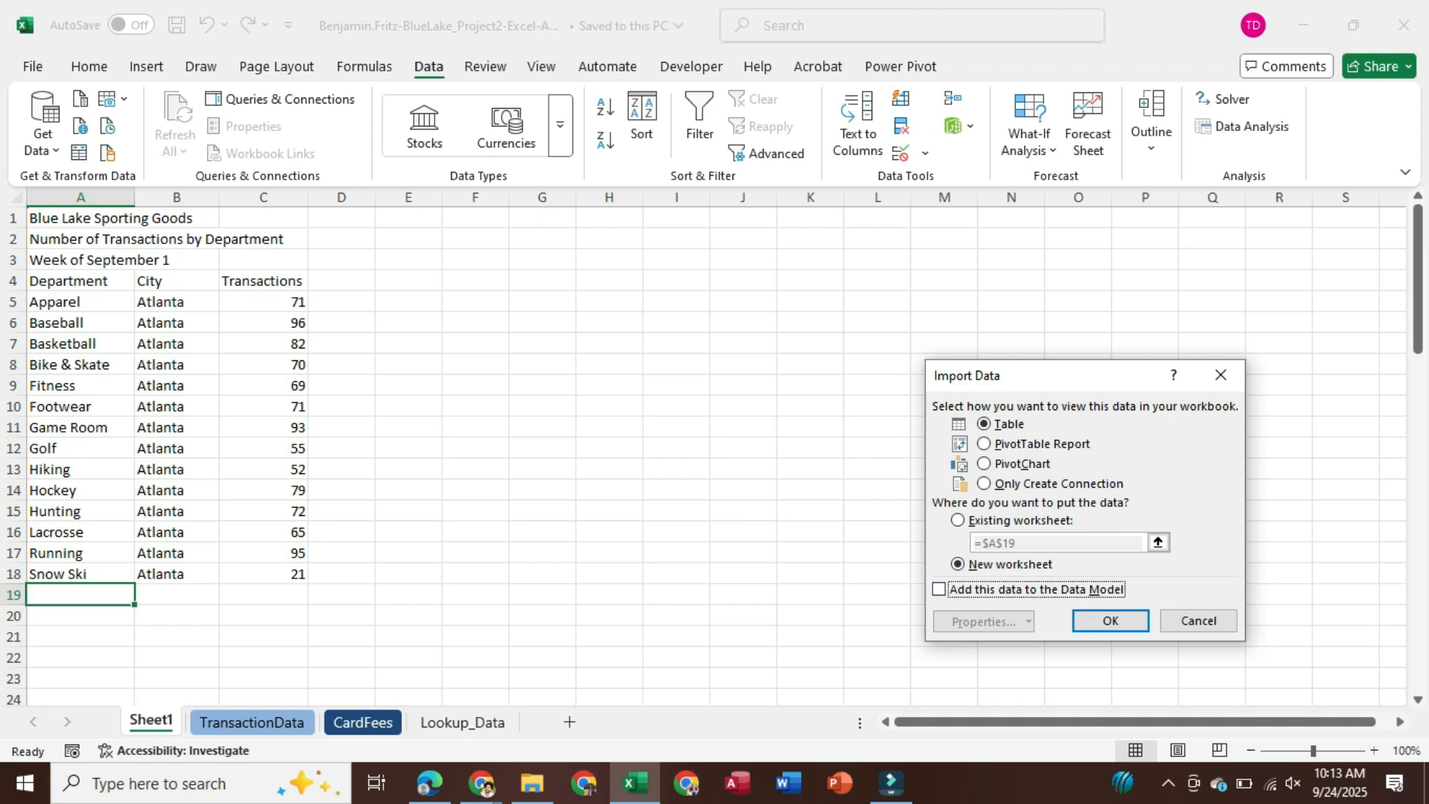
{"action": "left_click", "coordinate": [958, 520]}
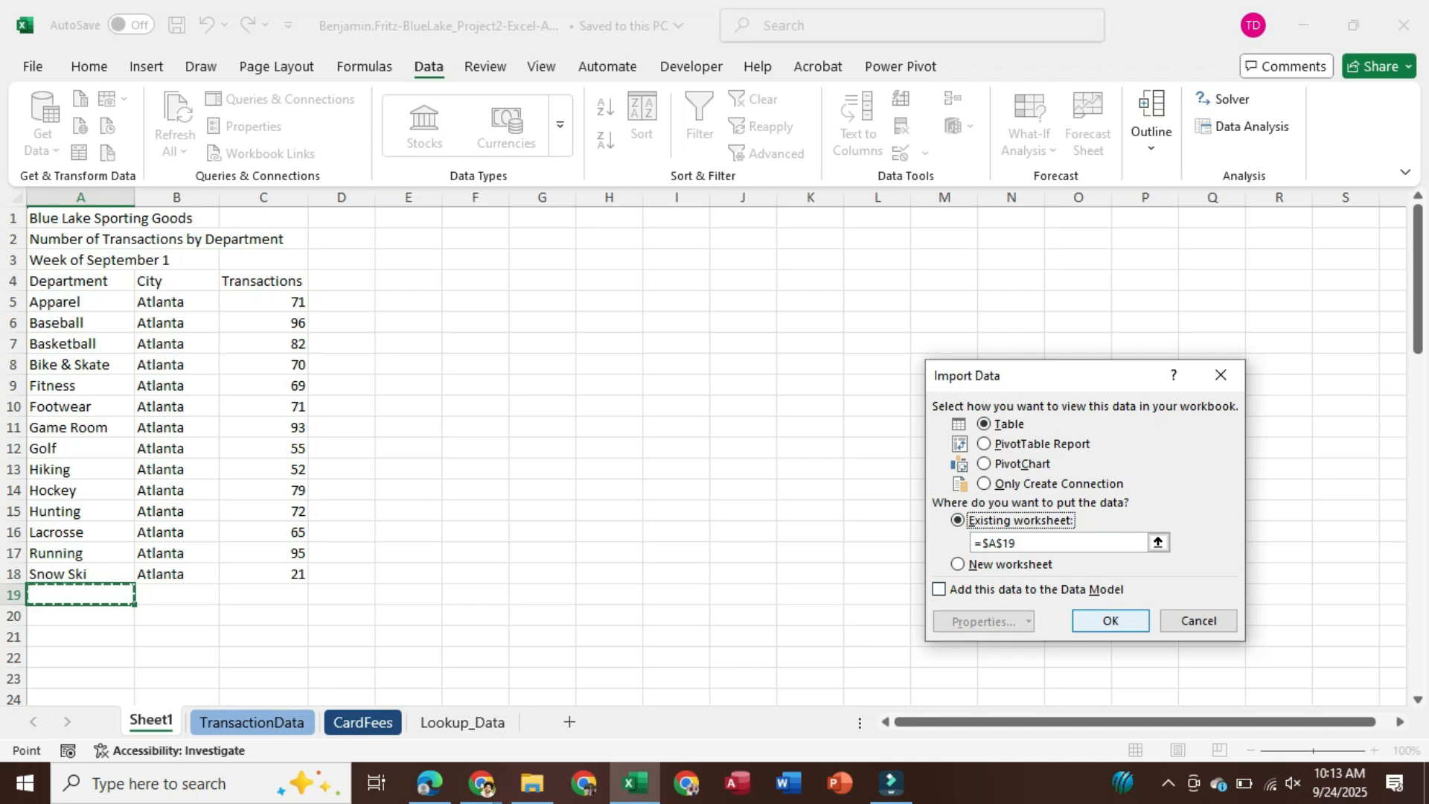
{"action": "key", "text": "Return"}
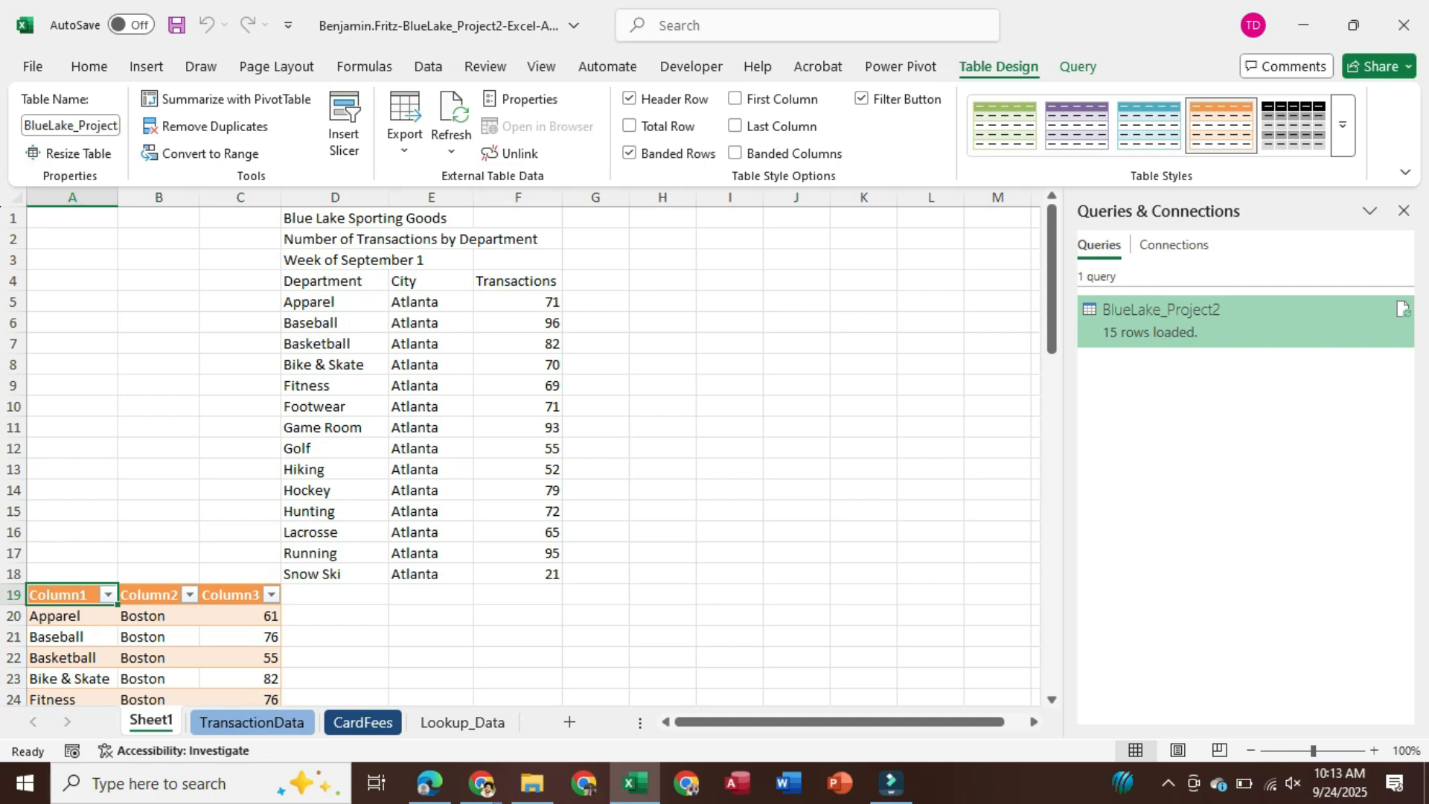
{"action": "scroll", "coordinate": [521, 454], "scroll_direction": "down", "scroll_amount": 5}
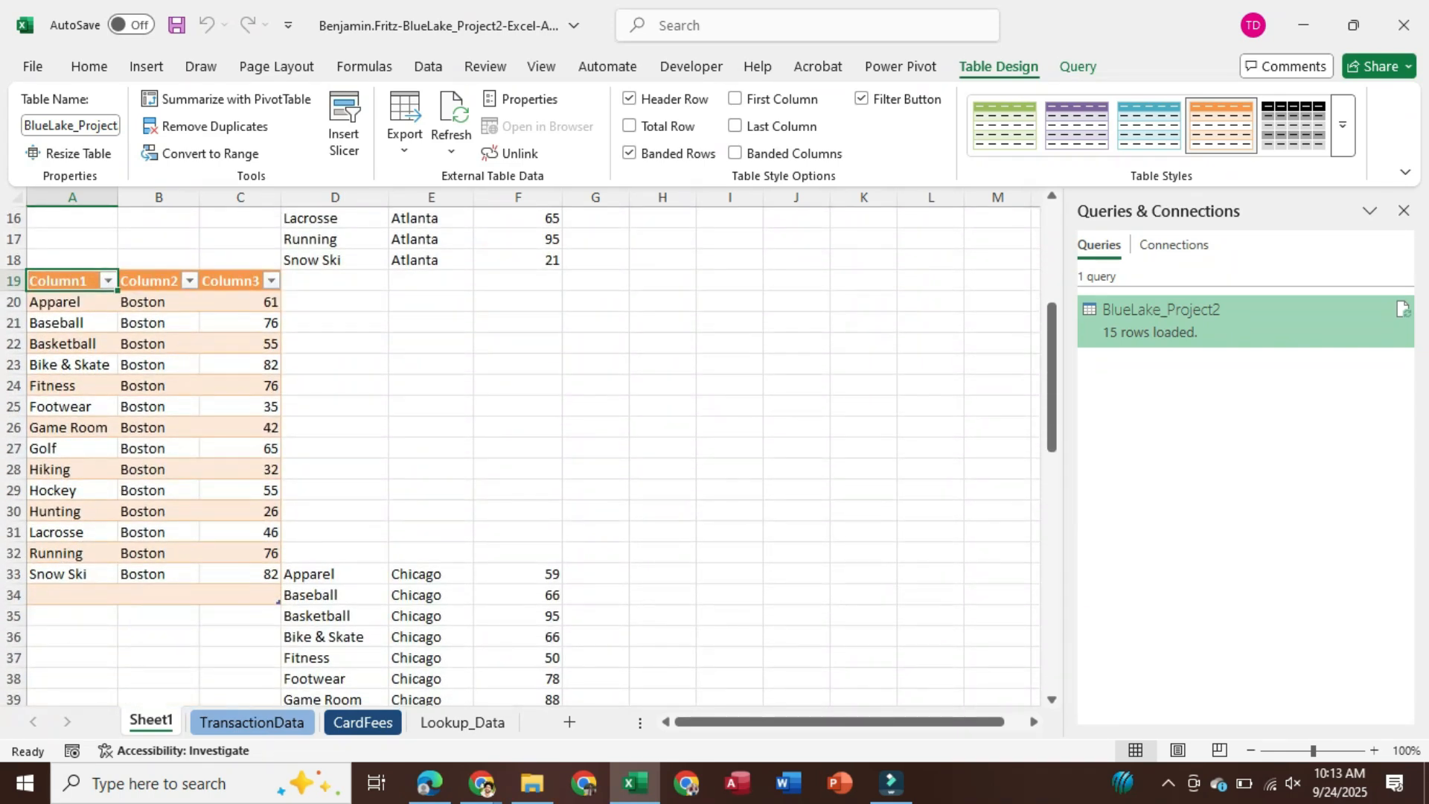
{"action": "key", "text": "ctrl+s"}
{"action": "key", "text": "alt+Tab"}
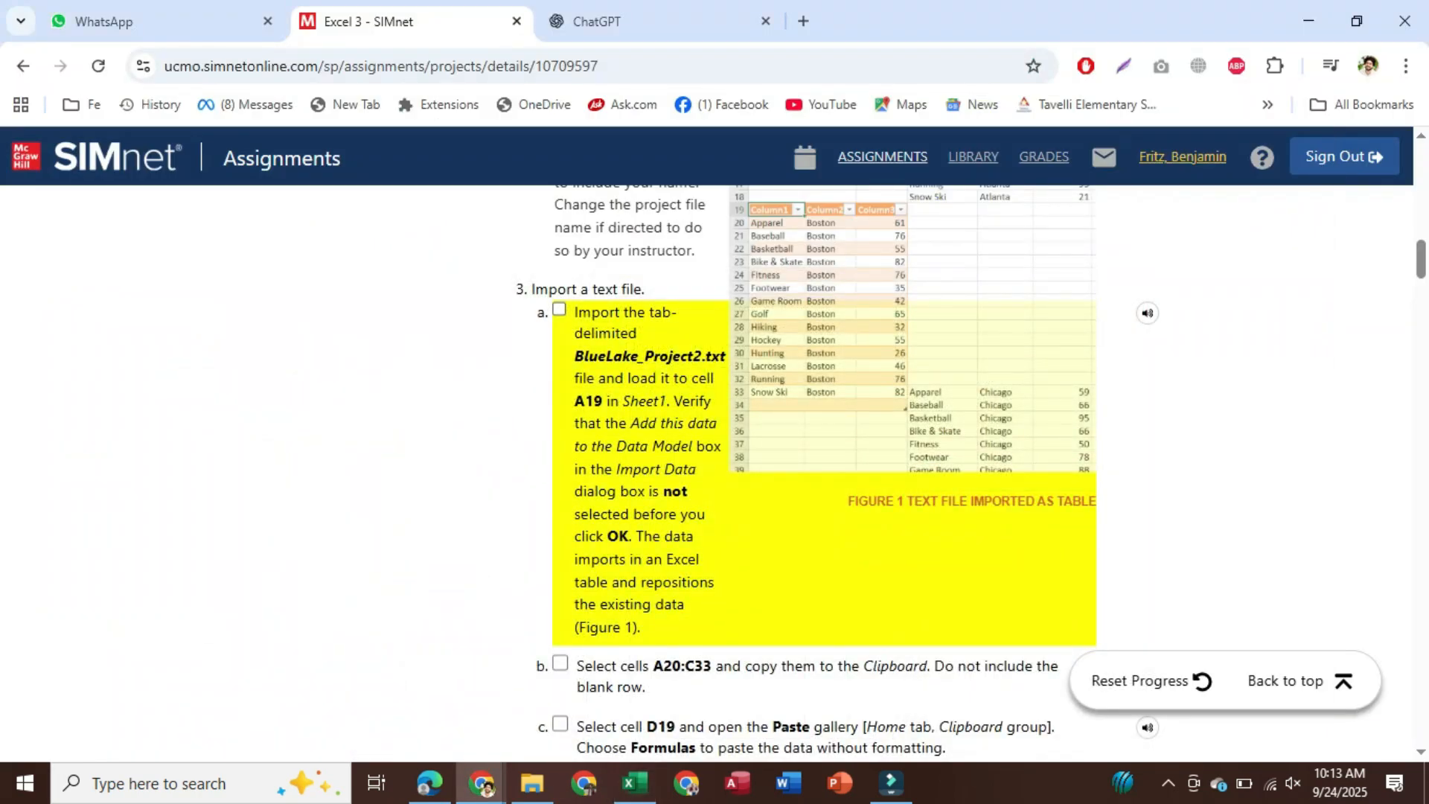
Check off step 3a in SIMnet and read through steps 3b to 4e
{"action": "left_click", "coordinate": [560, 310]}
{"action": "scroll", "coordinate": [560, 357], "scroll_direction": "down", "scroll_amount": 3}
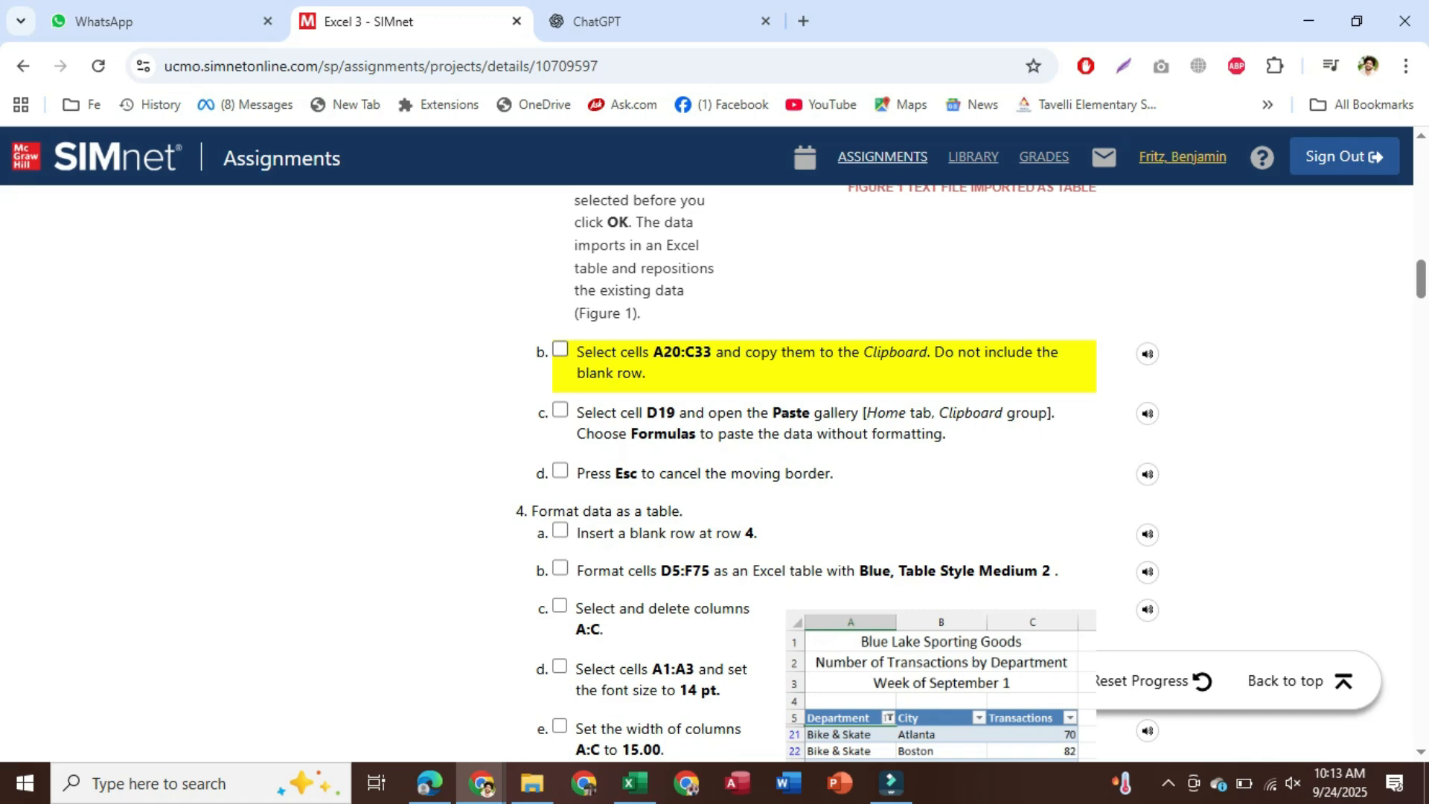
{"action": "scroll", "coordinate": [819, 469], "scroll_direction": "up", "scroll_amount": 4}
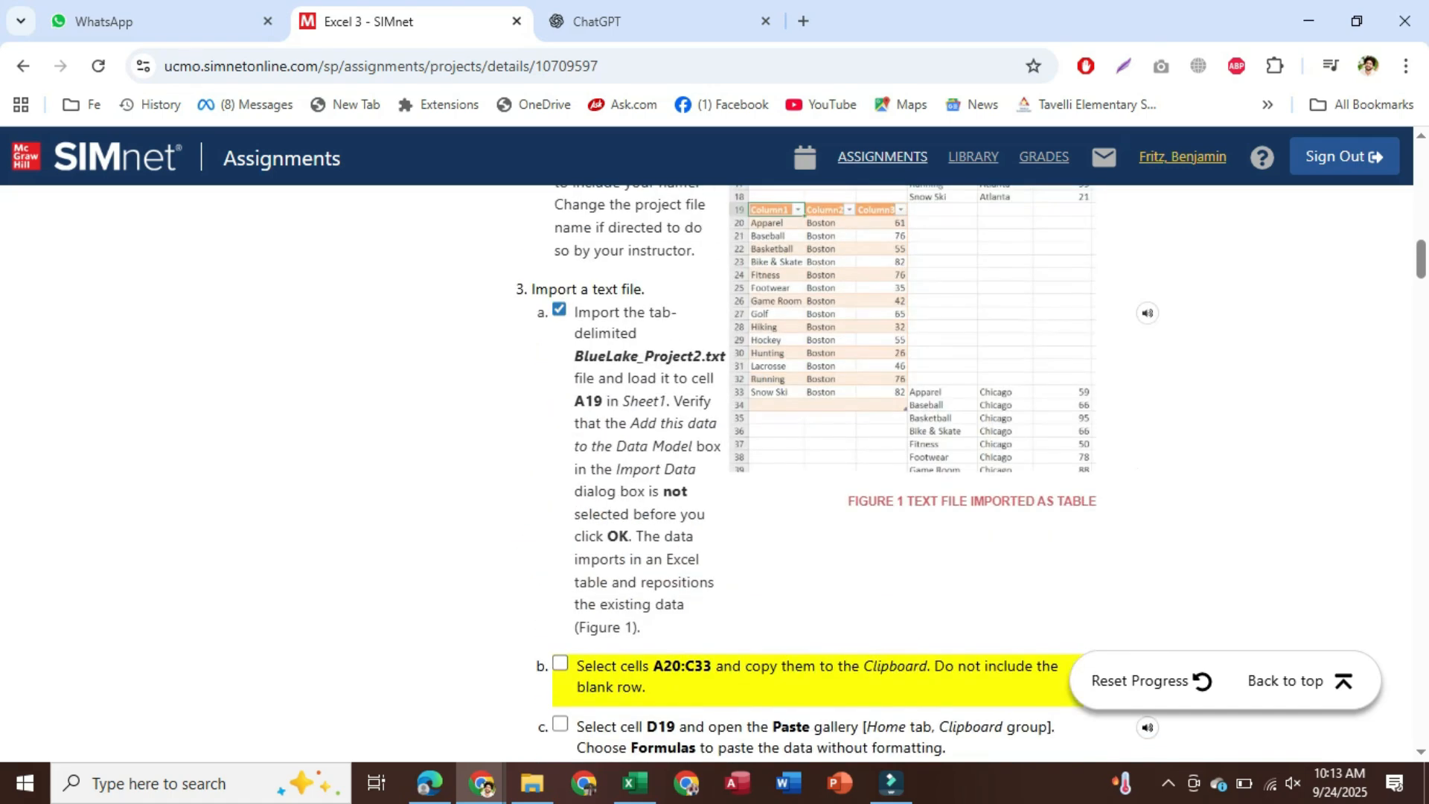
{"action": "scroll", "coordinate": [838, 474], "scroll_direction": "down", "scroll_amount": 3}
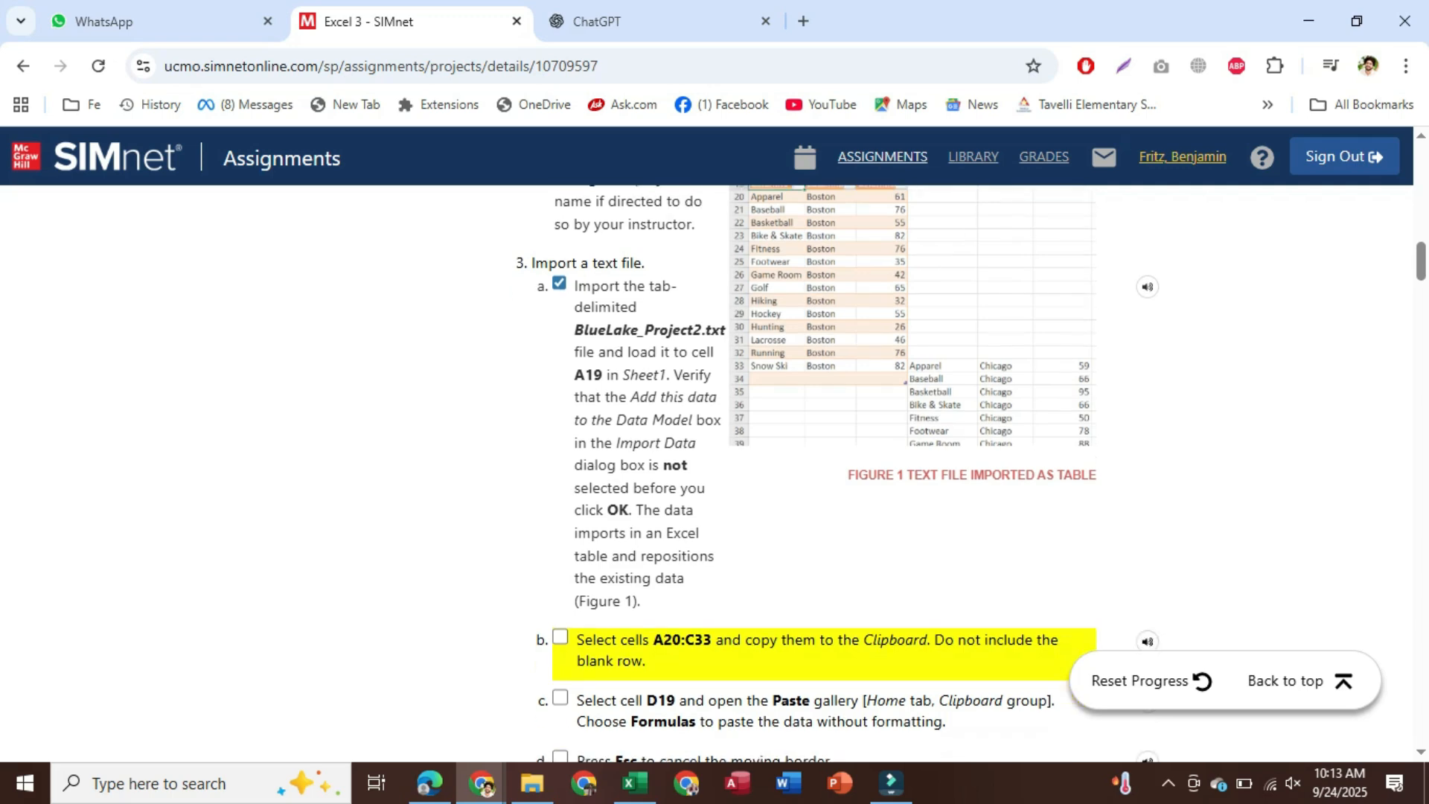
{"action": "scroll", "coordinate": [819, 469], "scroll_direction": "down", "scroll_amount": 1}
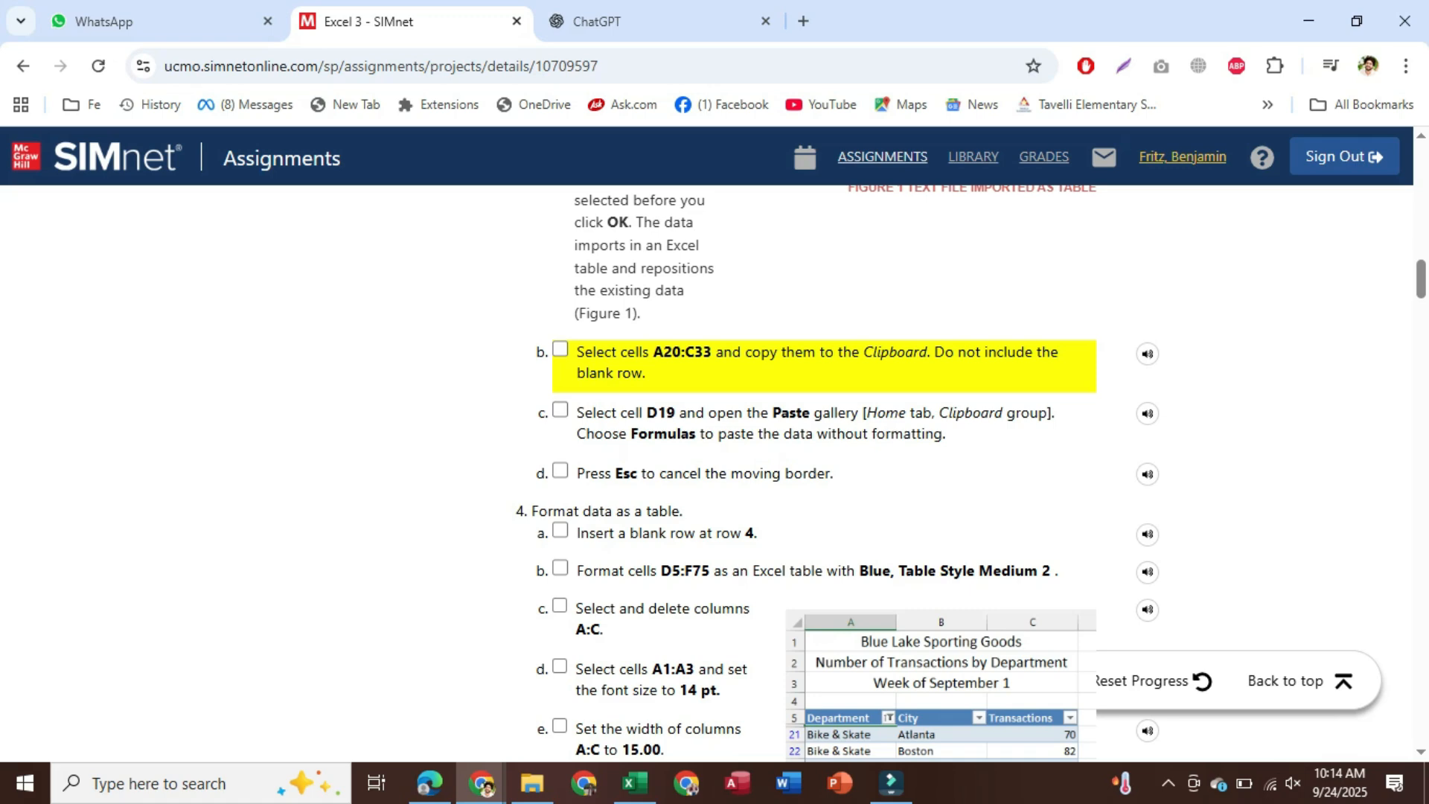
Select the 14 Boston department rows A20:C33 in the imported table
{"action": "left_click", "coordinate": [635, 783]}
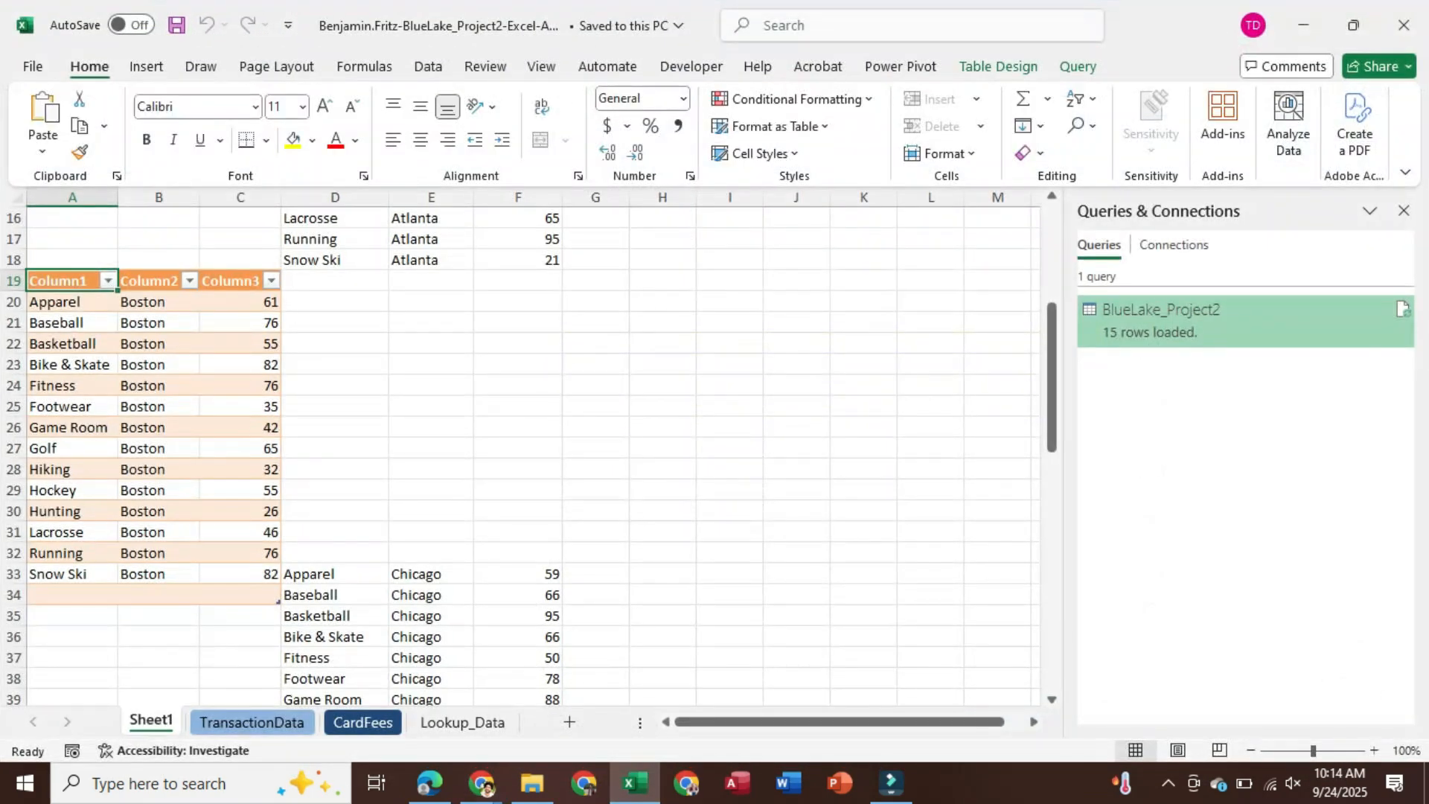
{"action": "left_click", "coordinate": [72, 302]}
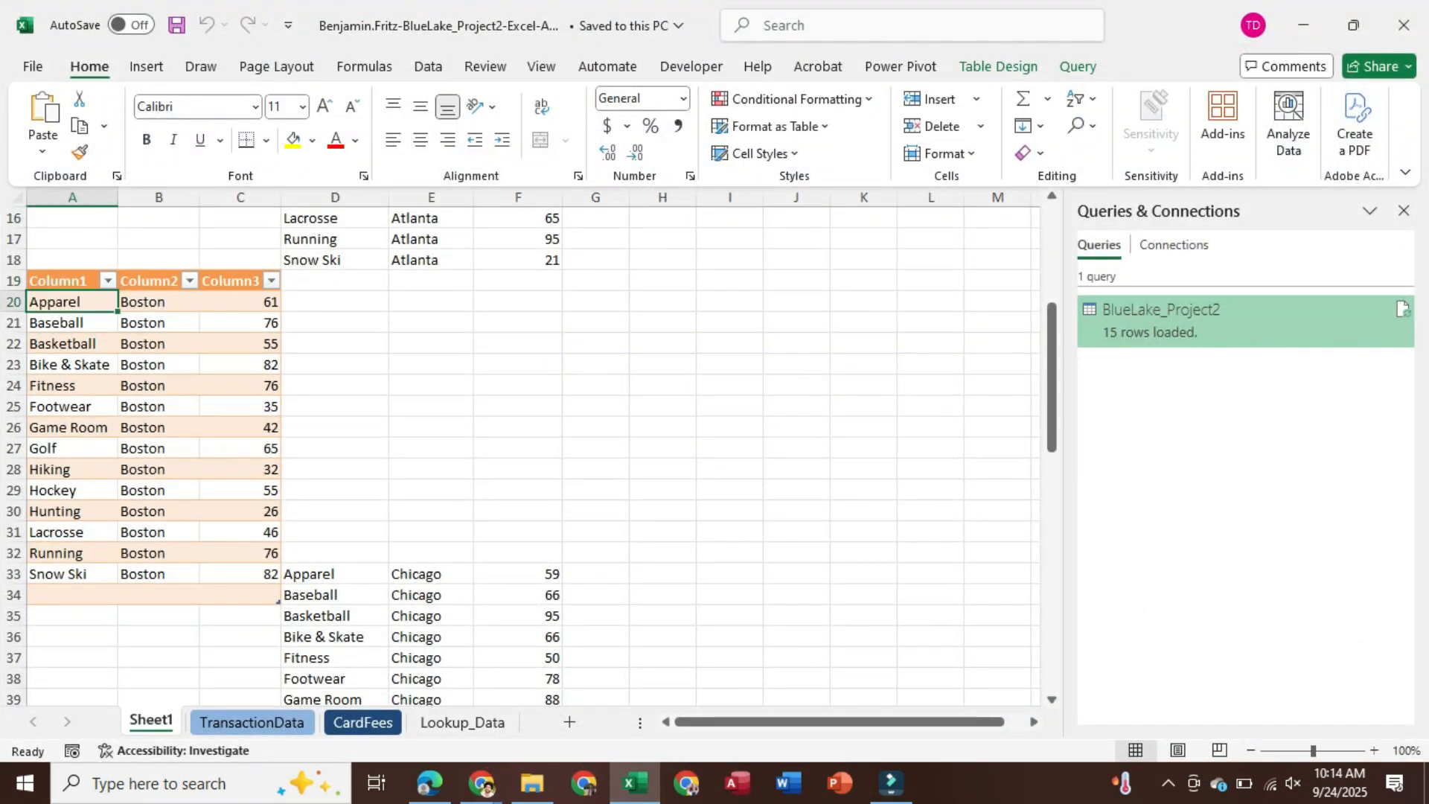
{"action": "left_click_drag", "start_coordinate": [72, 302], "coordinate": [240, 574]}
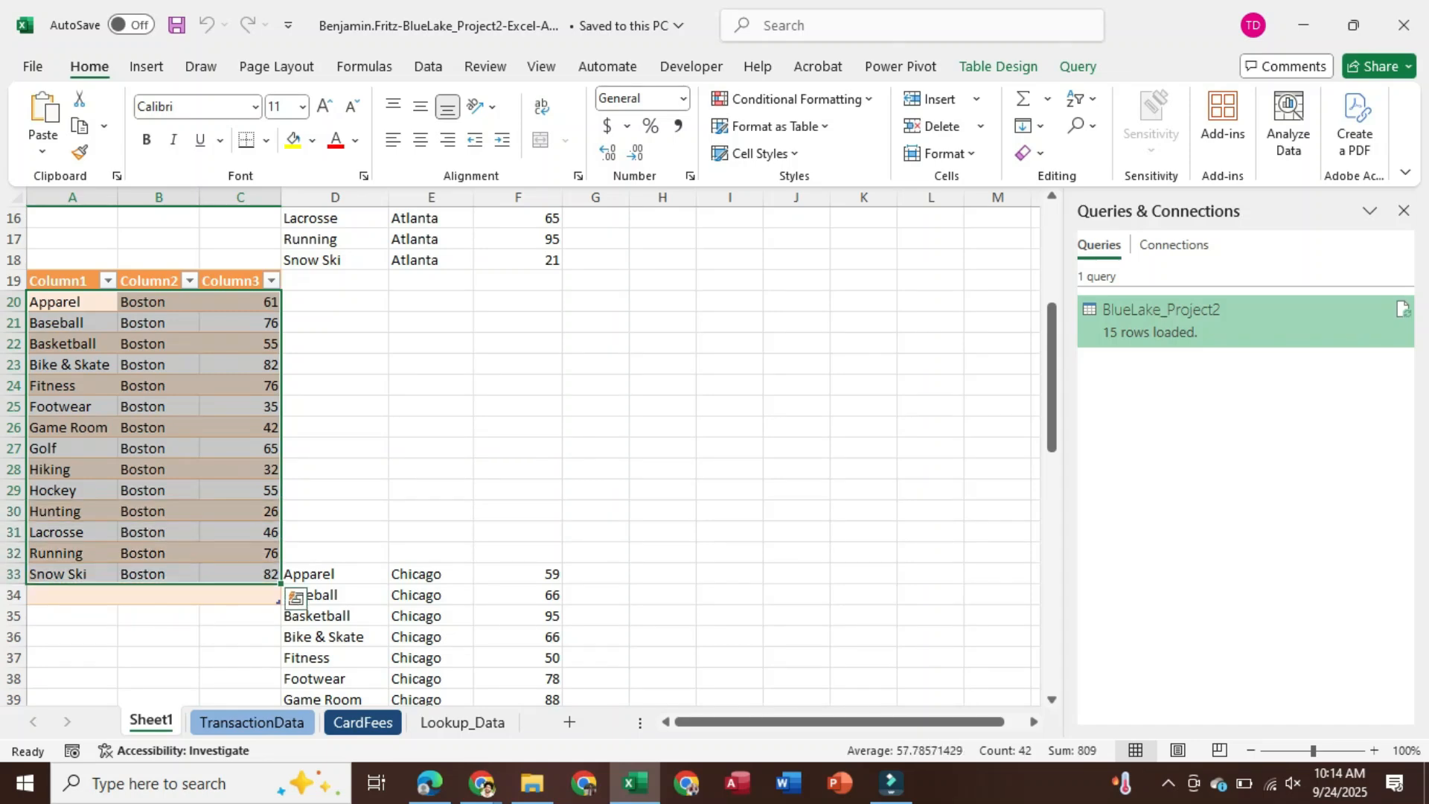
Copy the Boston rows, paste them as formulas at D19, and save the workbook
{"action": "key", "text": "ctrl+c"}
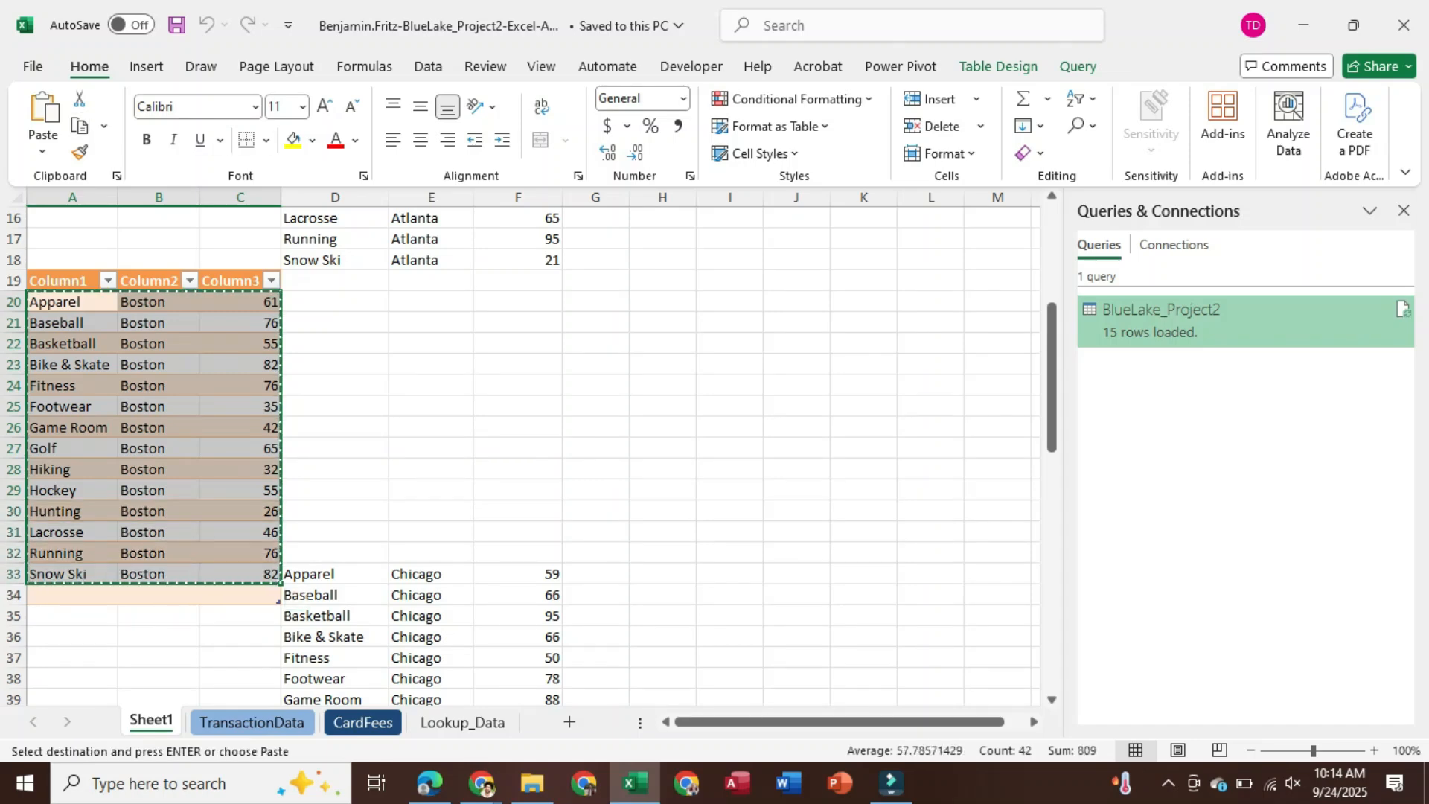
{"action": "left_click", "coordinate": [335, 281]}
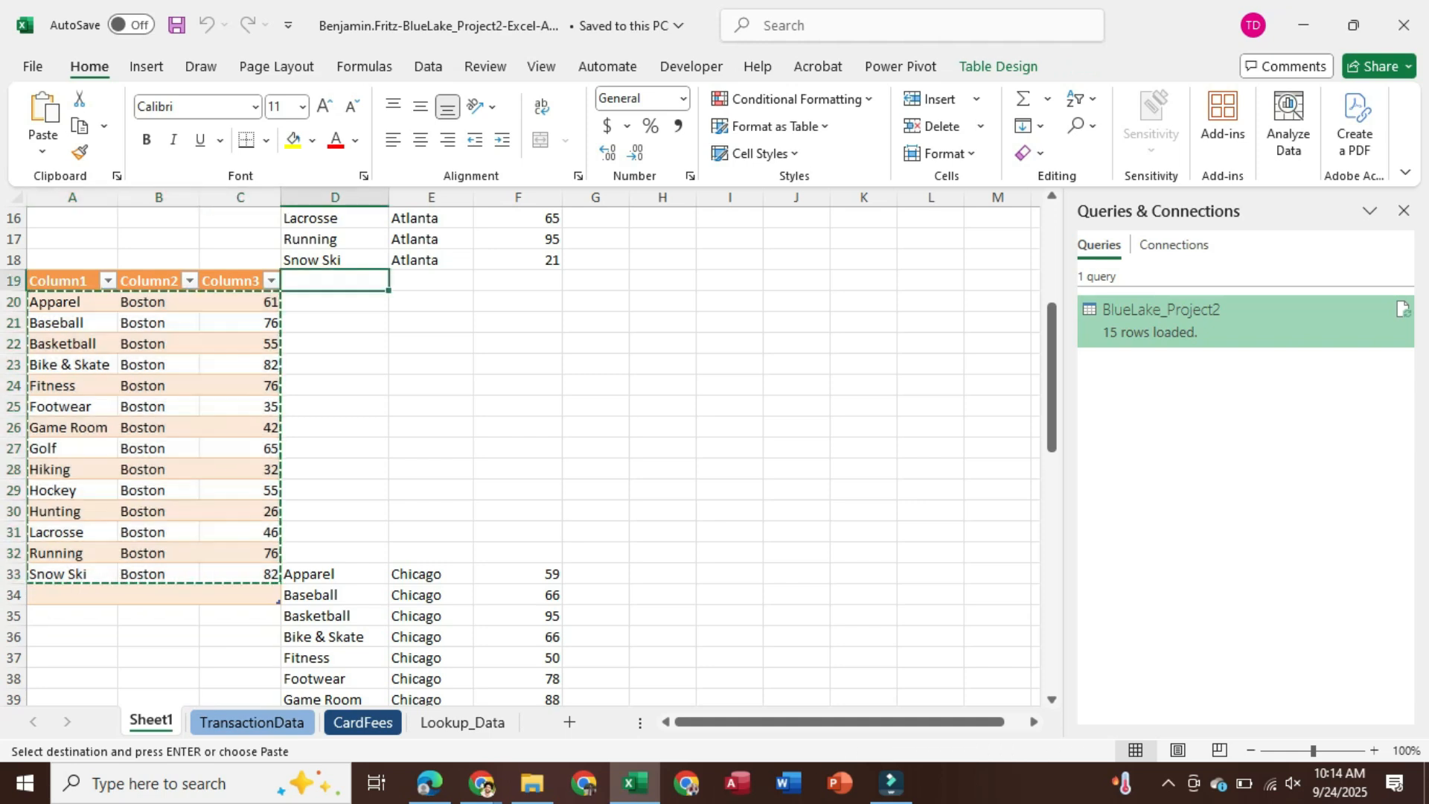
{"action": "left_click", "coordinate": [42, 151]}
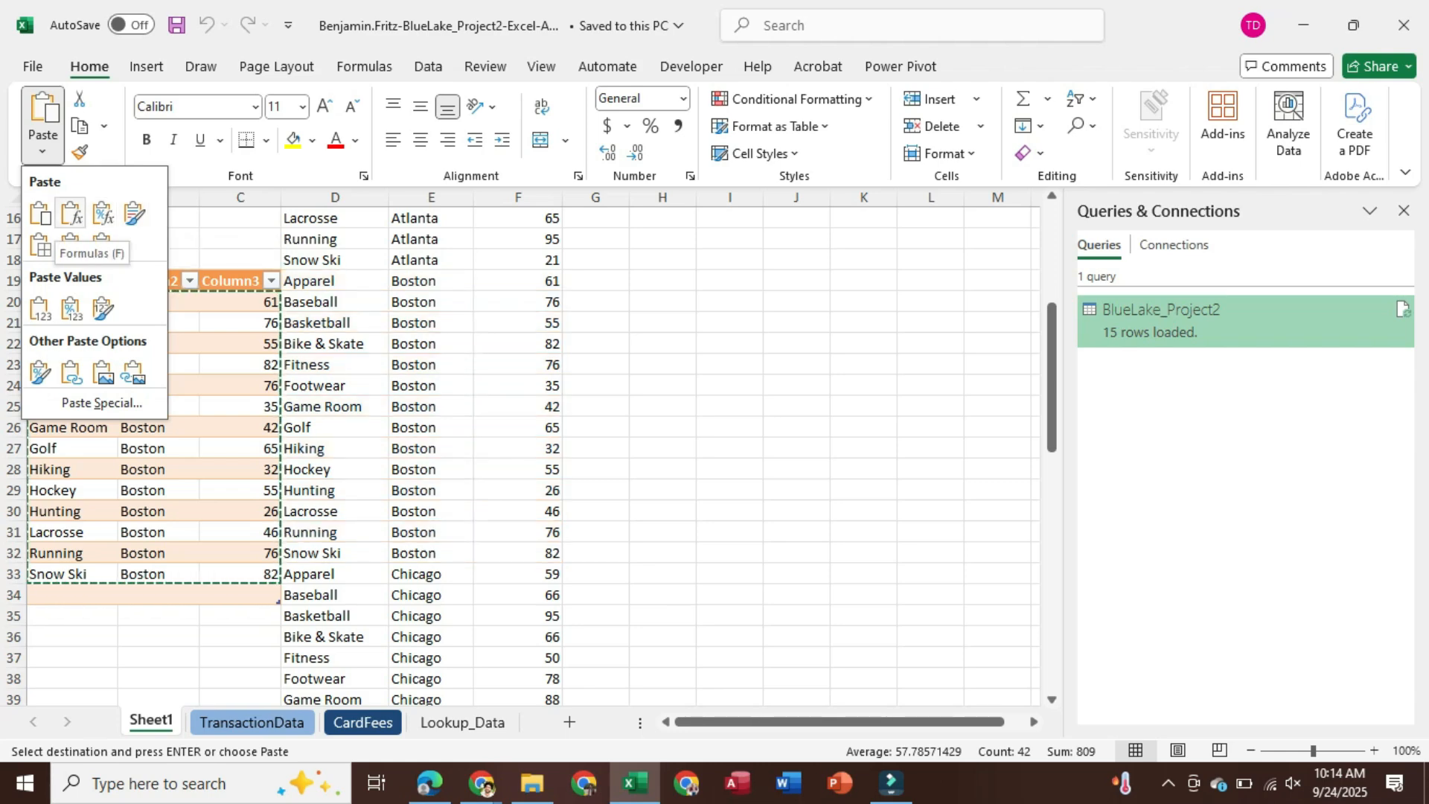
{"action": "left_click", "coordinate": [71, 213]}
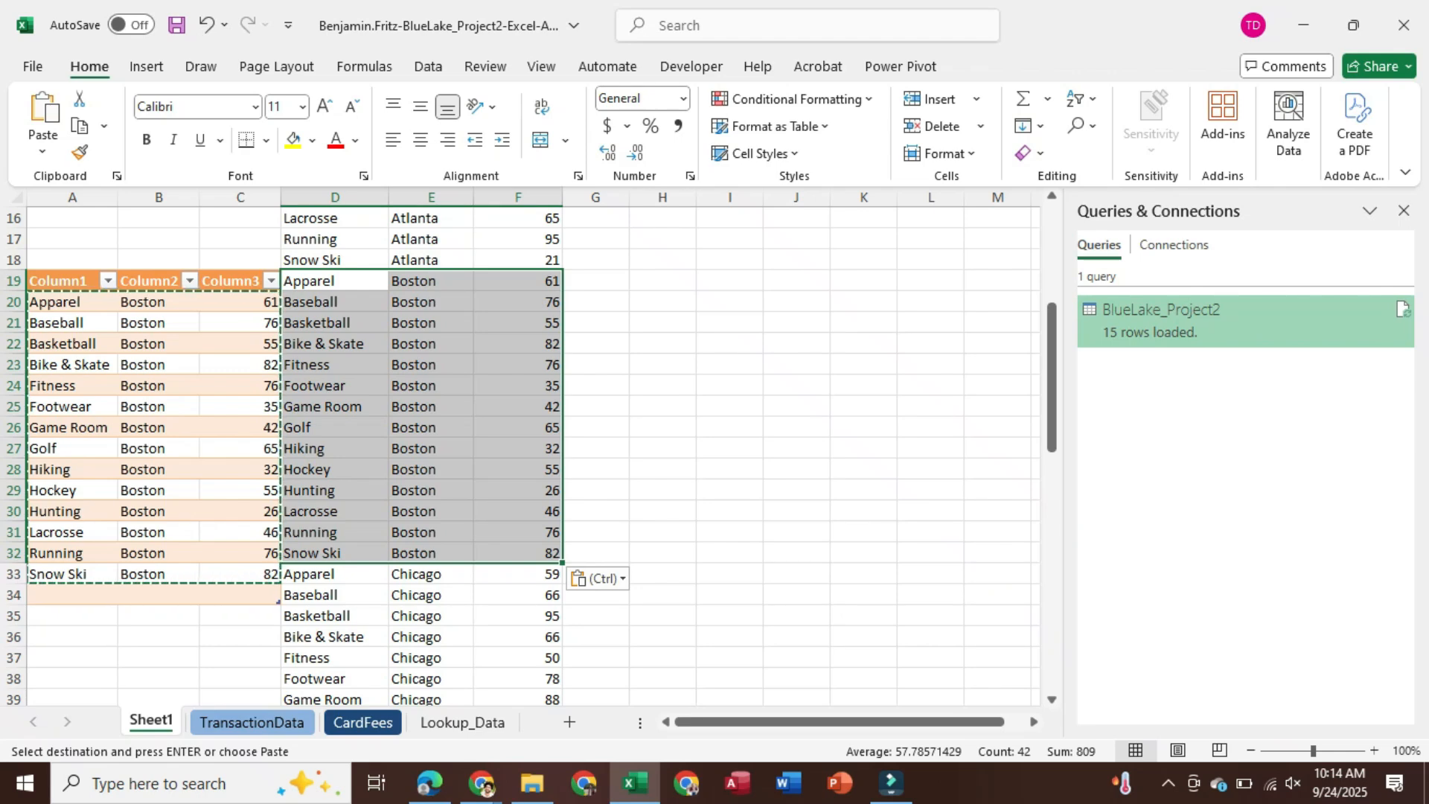
{"action": "key", "text": "ctrl+s"}
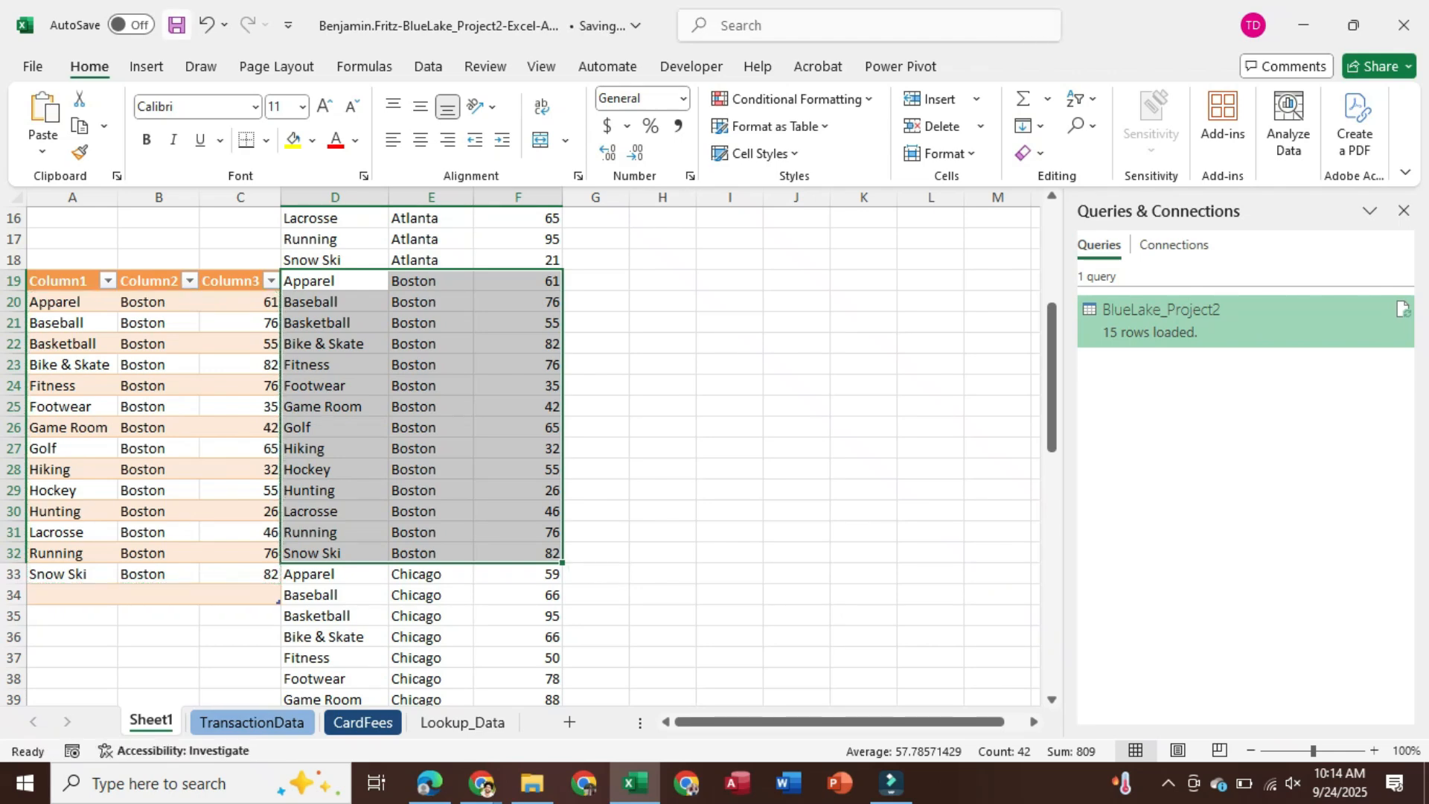
{"action": "left_click", "coordinate": [634, 784]}
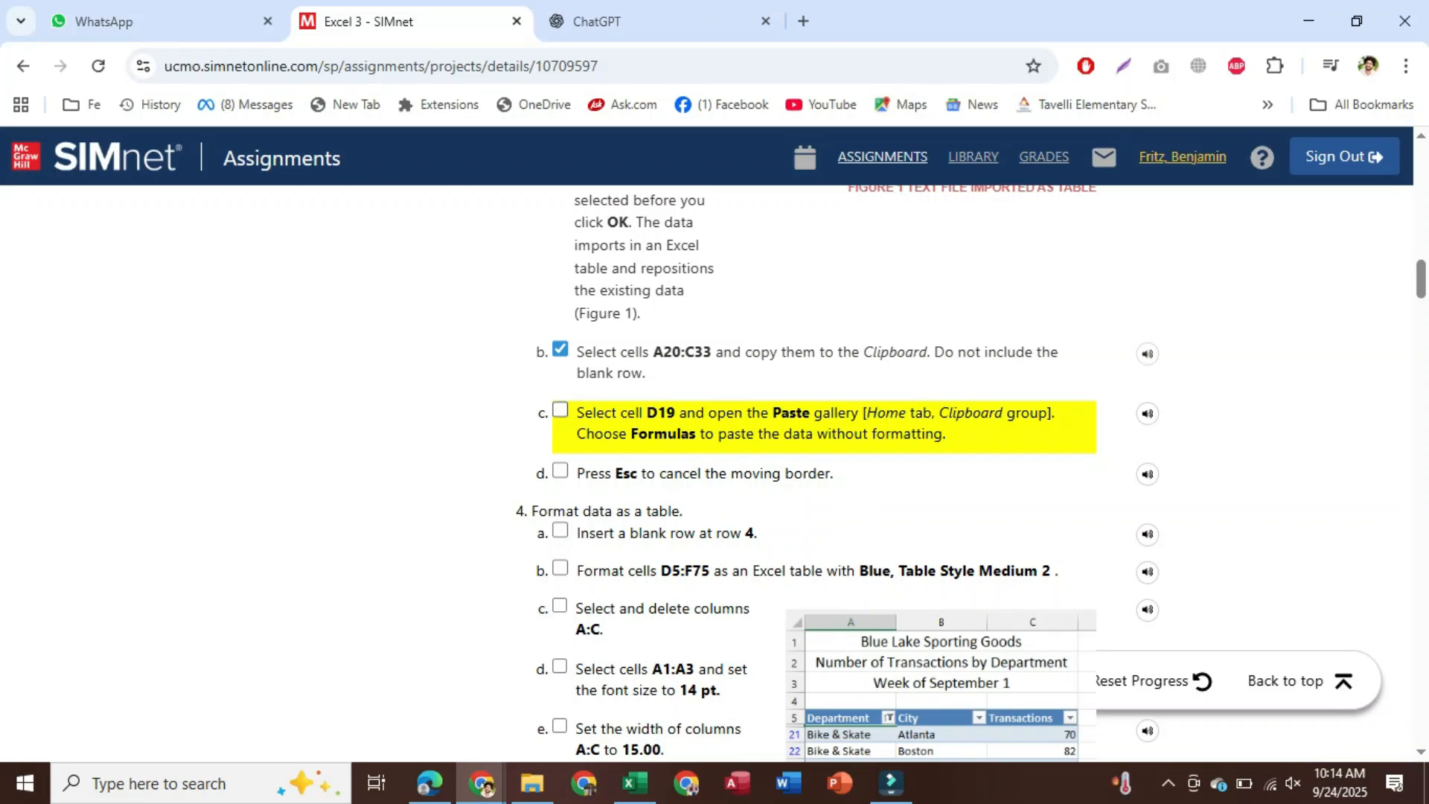
Check off step 3c in SIMnet and return to the Excel workbook
{"action": "scroll", "coordinate": [561, 439], "scroll_direction": "down", "scroll_amount": 1}
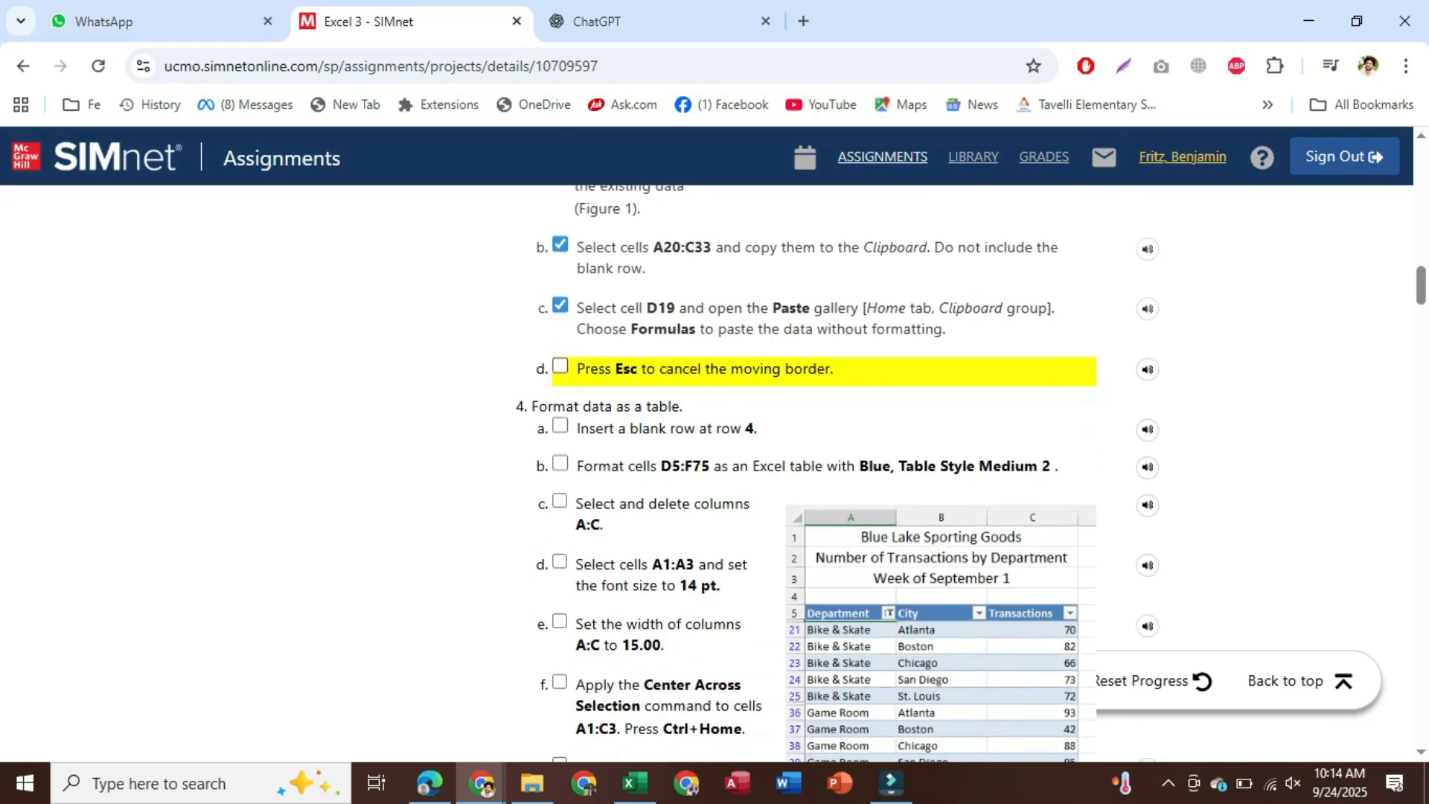
{"action": "scroll", "coordinate": [715, 469], "scroll_direction": "down", "scroll_amount": 1}
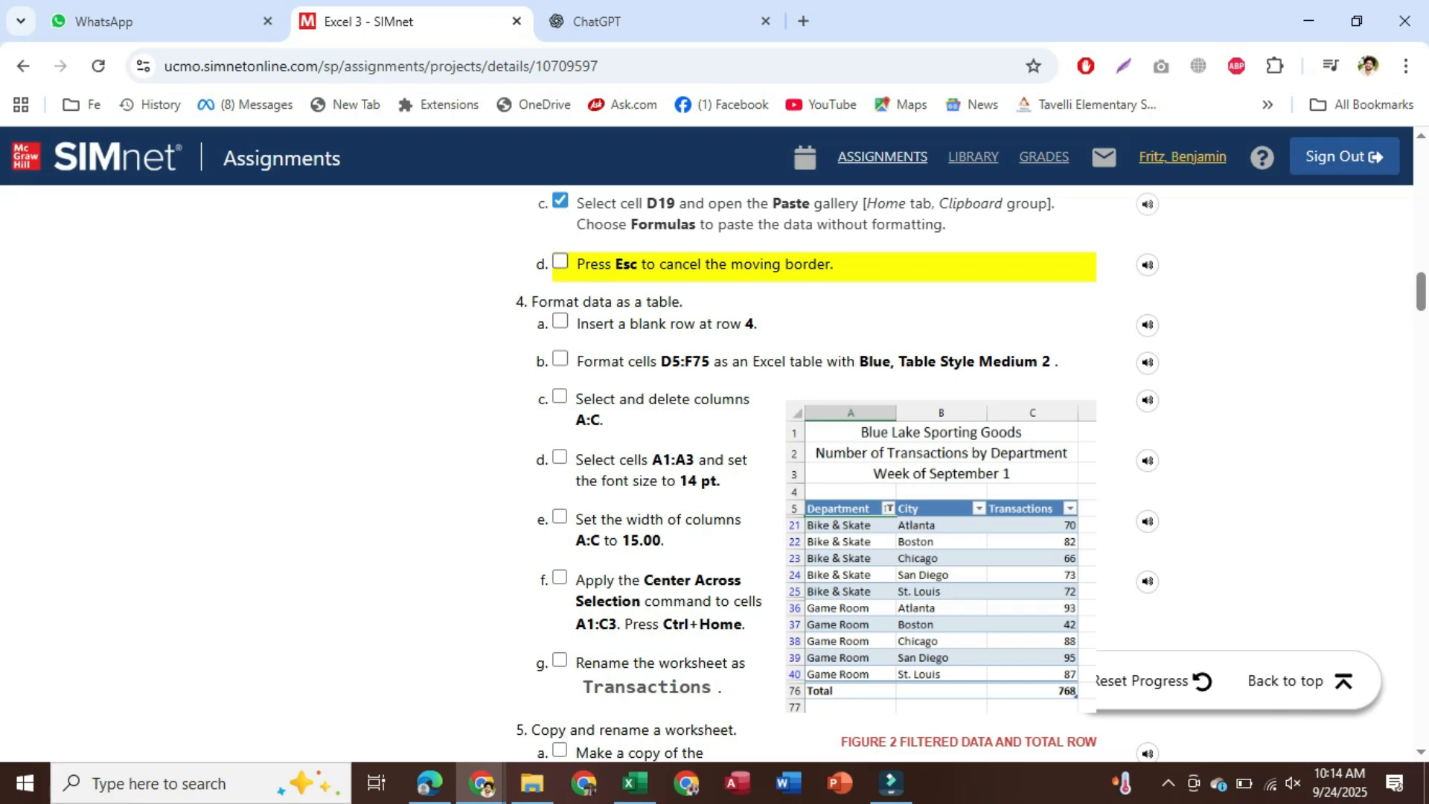
{"action": "left_click", "coordinate": [561, 261]}
{"action": "left_click", "coordinate": [634, 783]}
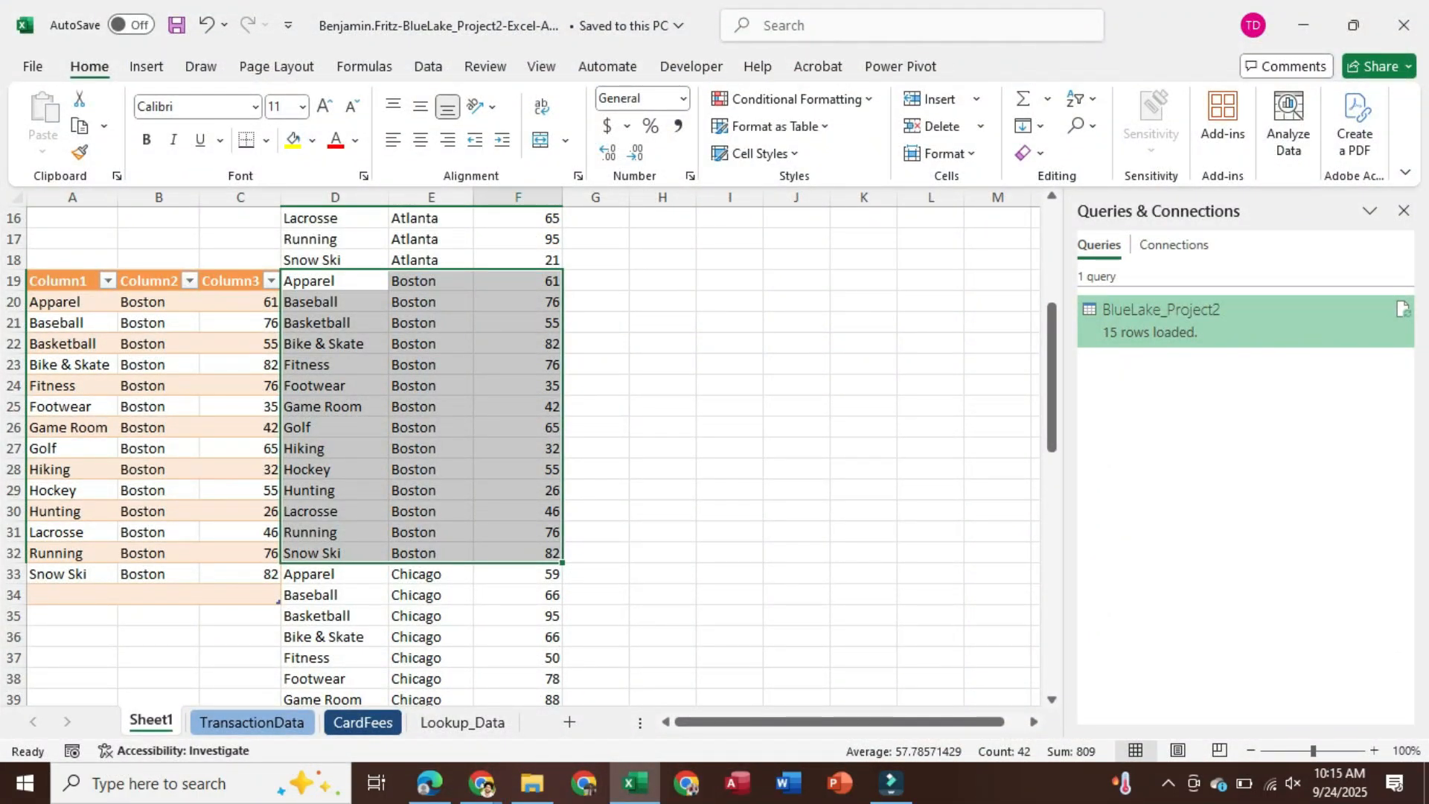
Insert a blank row 4 above the Department headings and check off step 4a in SIMnet
{"action": "scroll", "coordinate": [533, 459], "scroll_direction": "up", "scroll_amount": 2}
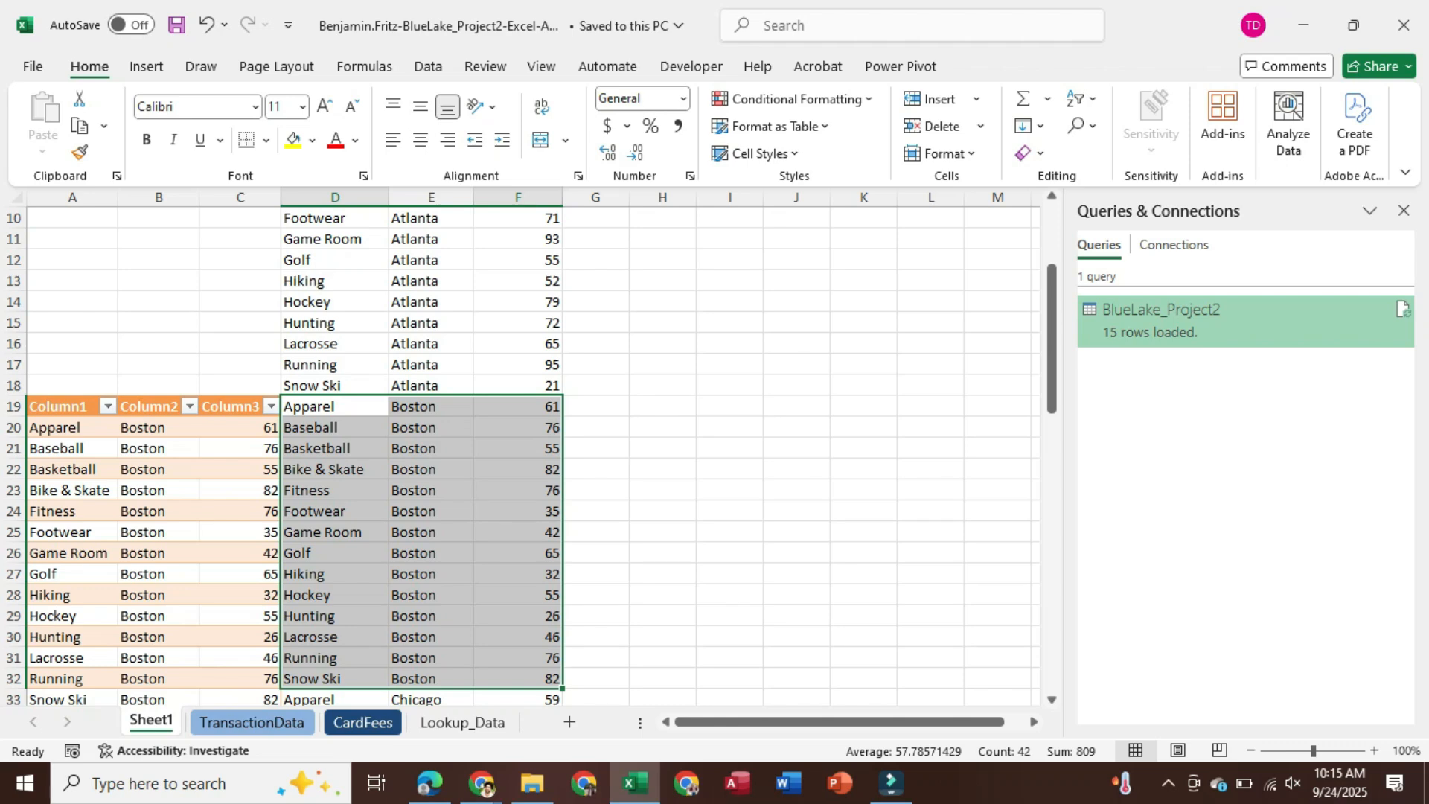
{"action": "scroll", "coordinate": [532, 458], "scroll_direction": "up", "scroll_amount": 3}
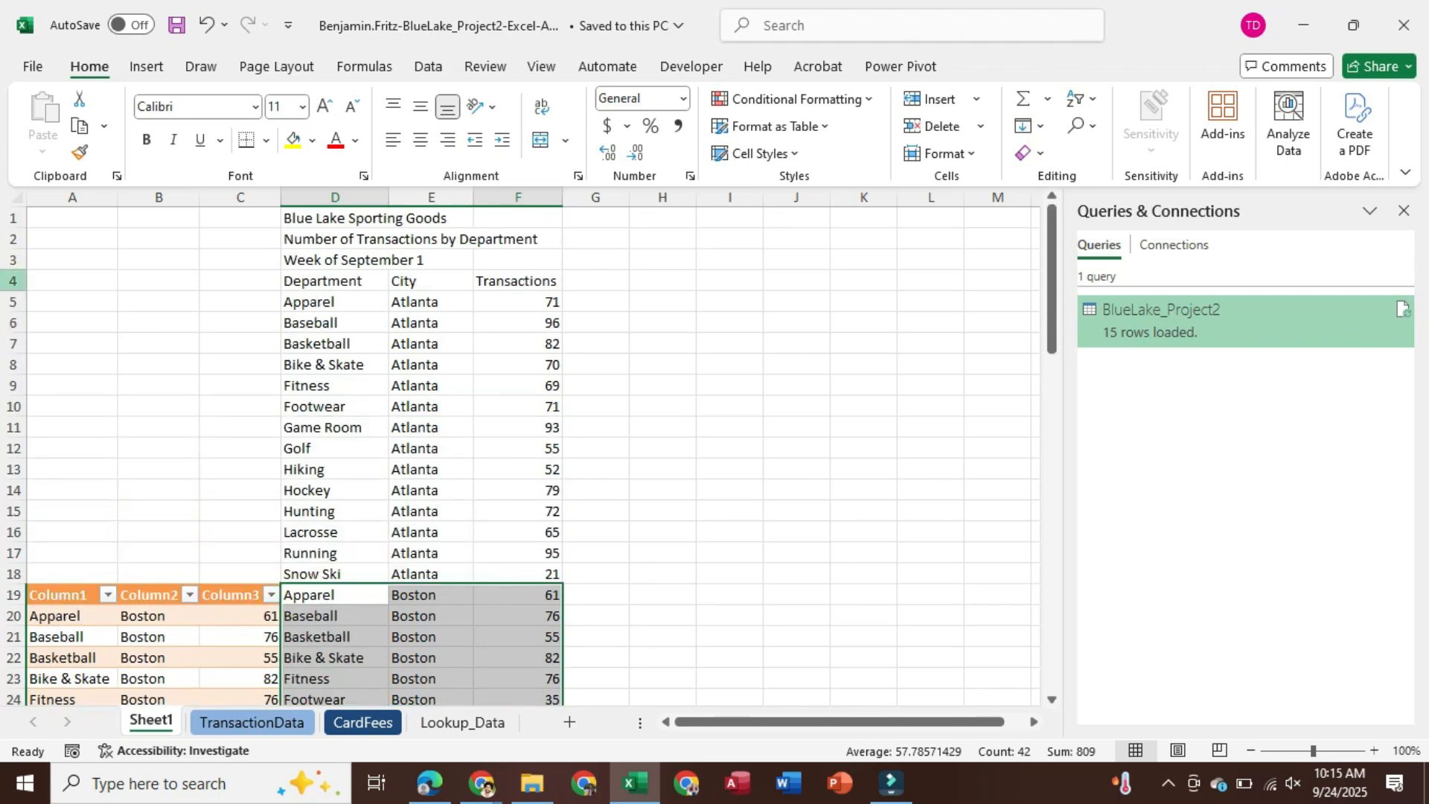
{"action": "left_click", "coordinate": [13, 281]}
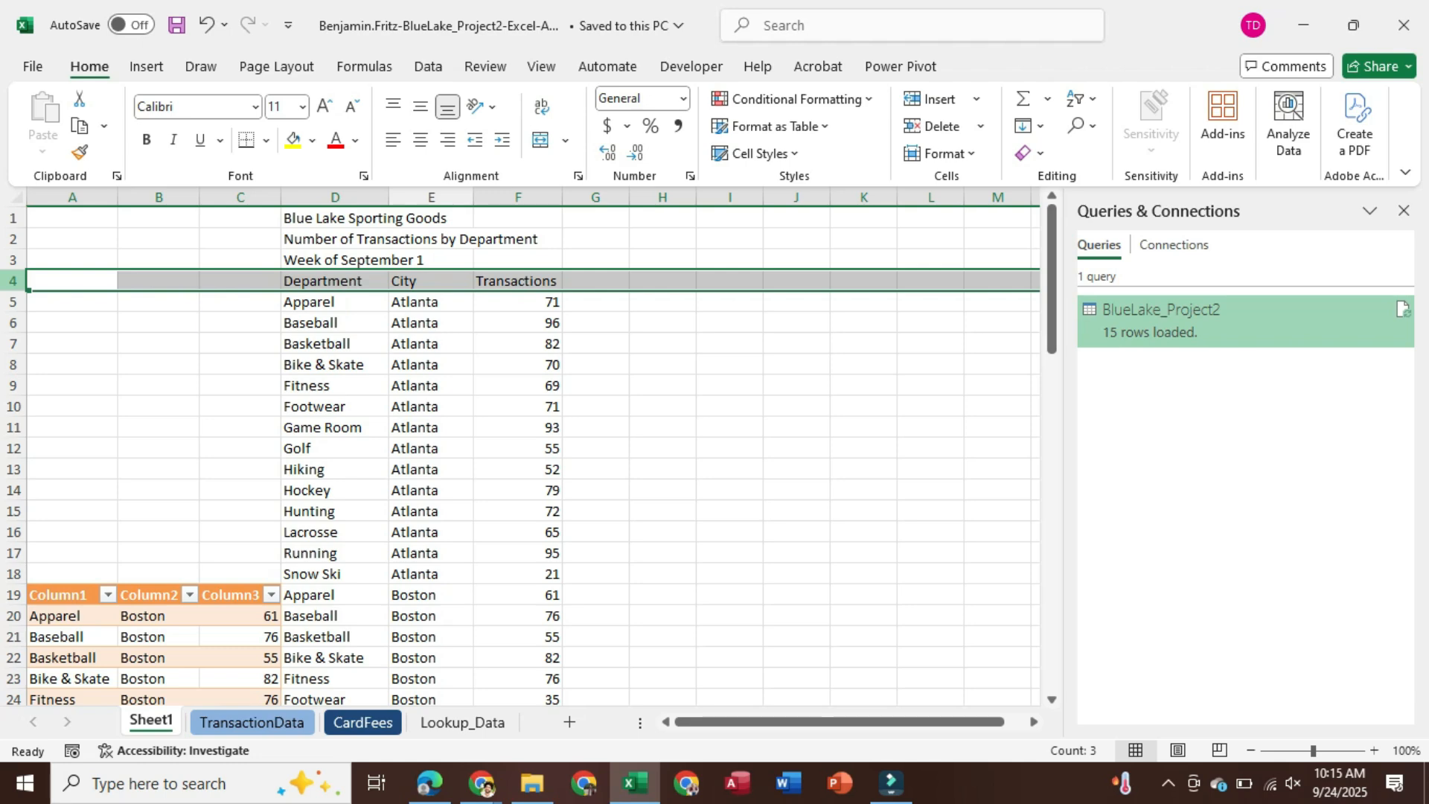
{"action": "right_click", "coordinate": [18, 284]}
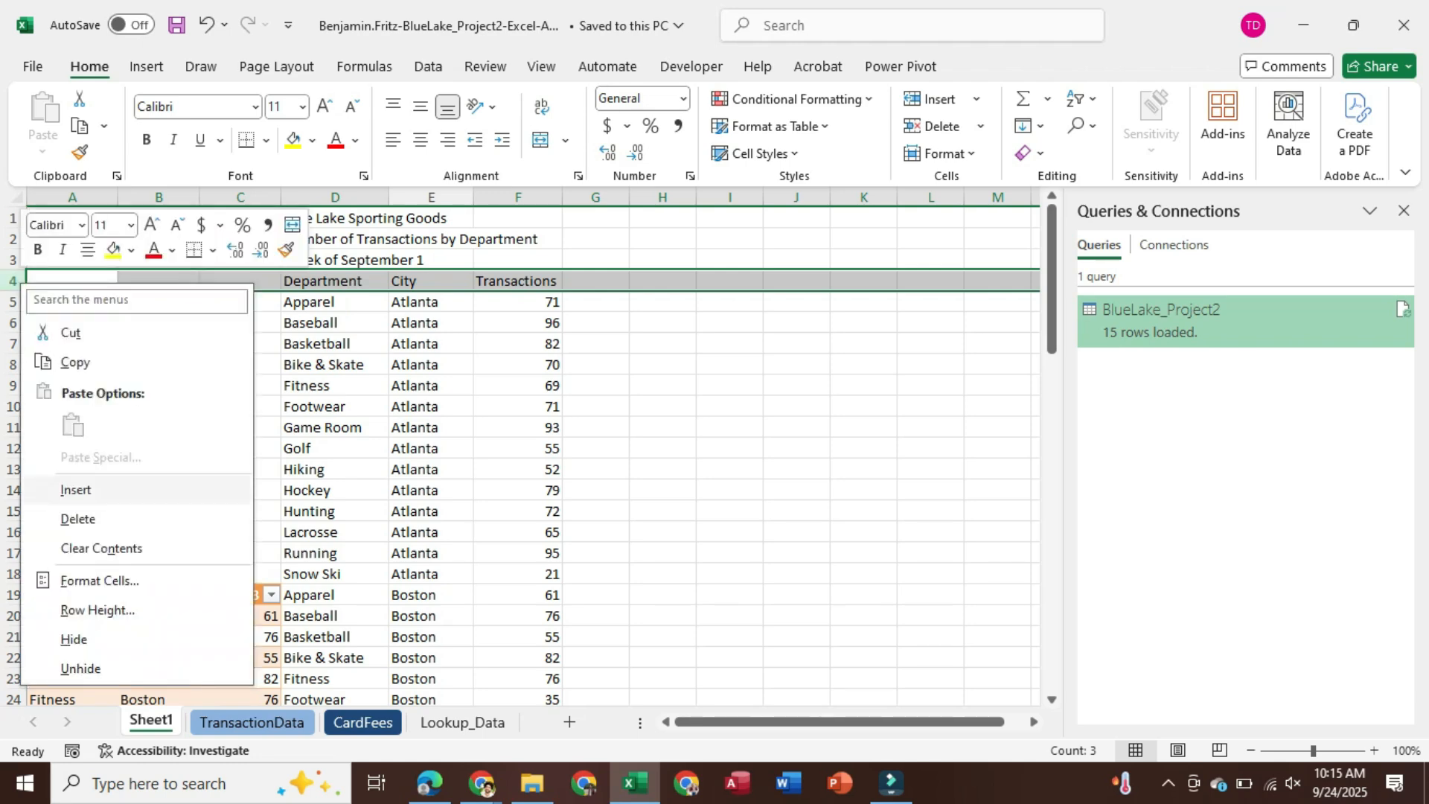
{"action": "left_click", "coordinate": [75, 489]}
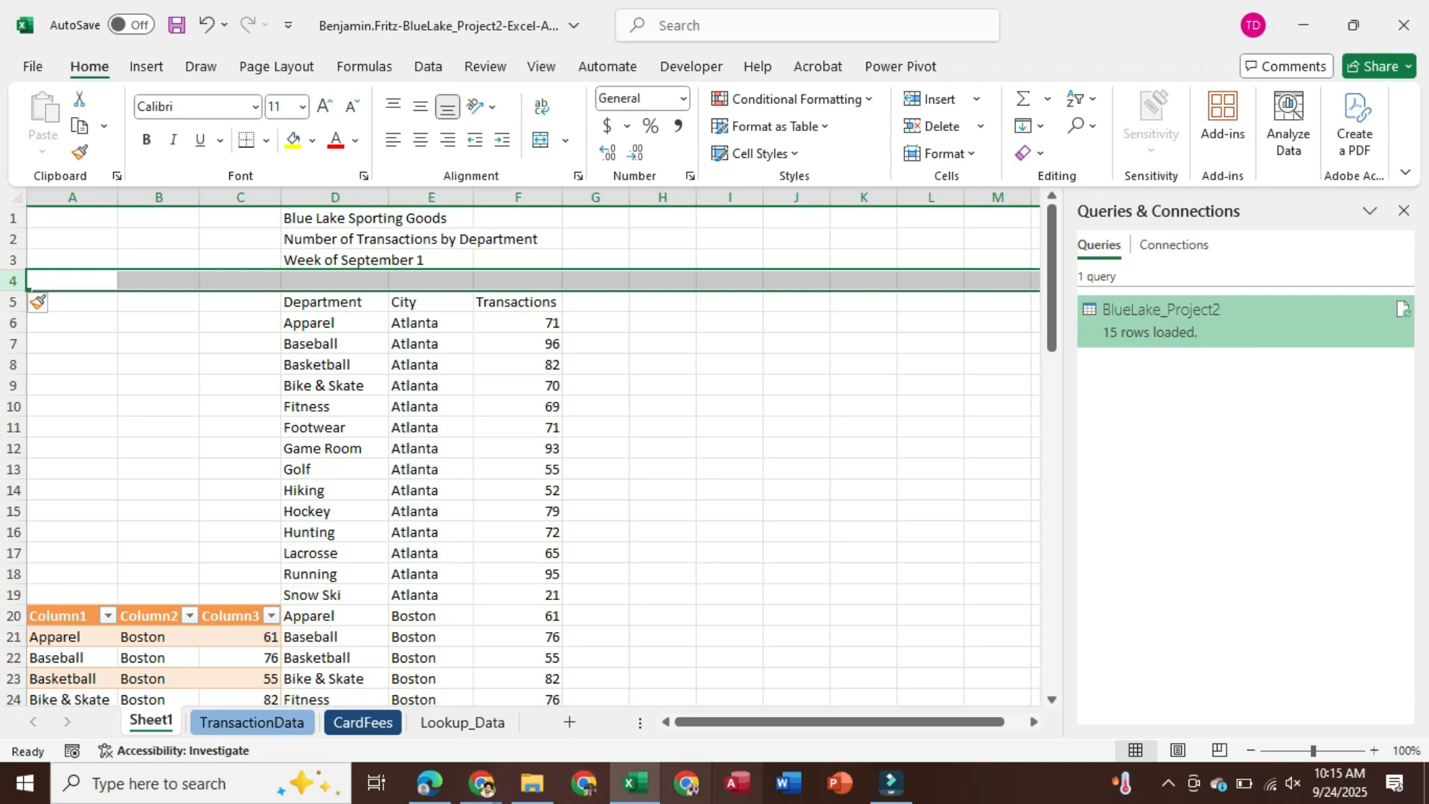
{"action": "left_click", "coordinate": [482, 783]}
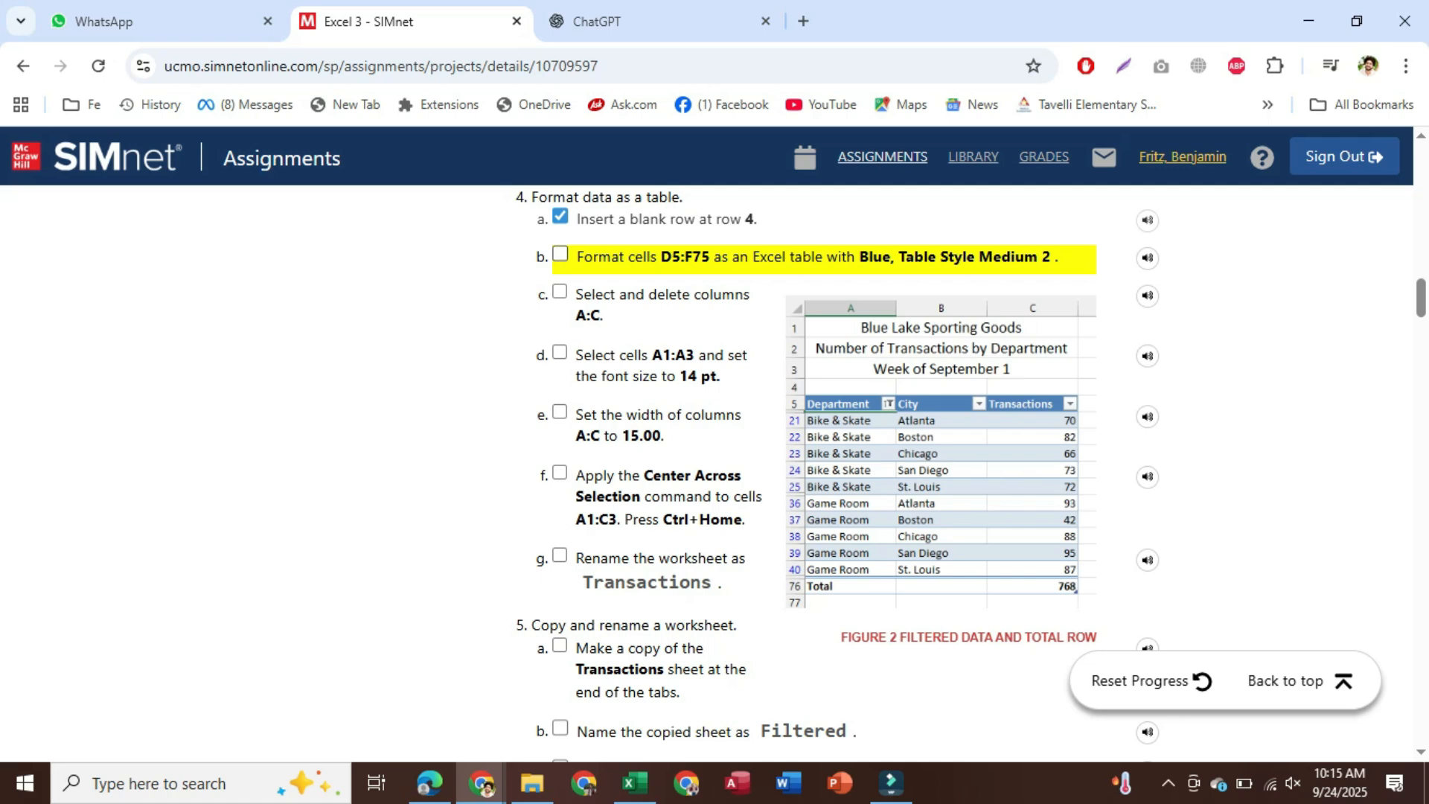
{"action": "left_click", "coordinate": [634, 782]}
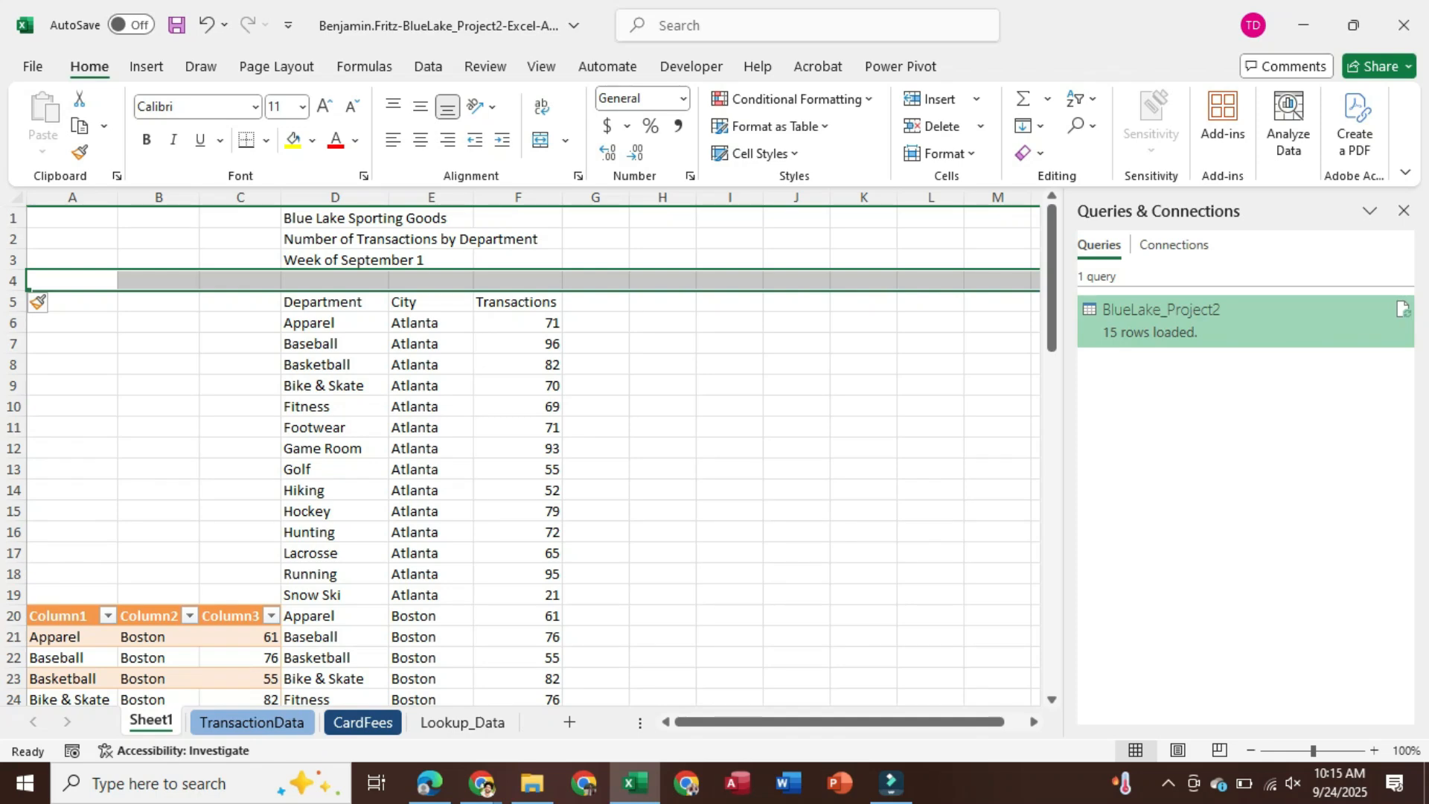
Select D5:F75 and apply the Blue, Table Style Medium 2 table format
{"action": "left_click", "coordinate": [334, 302]}
{"action": "left_click_drag", "start_coordinate": [334, 302], "coordinate": [555, 659]}
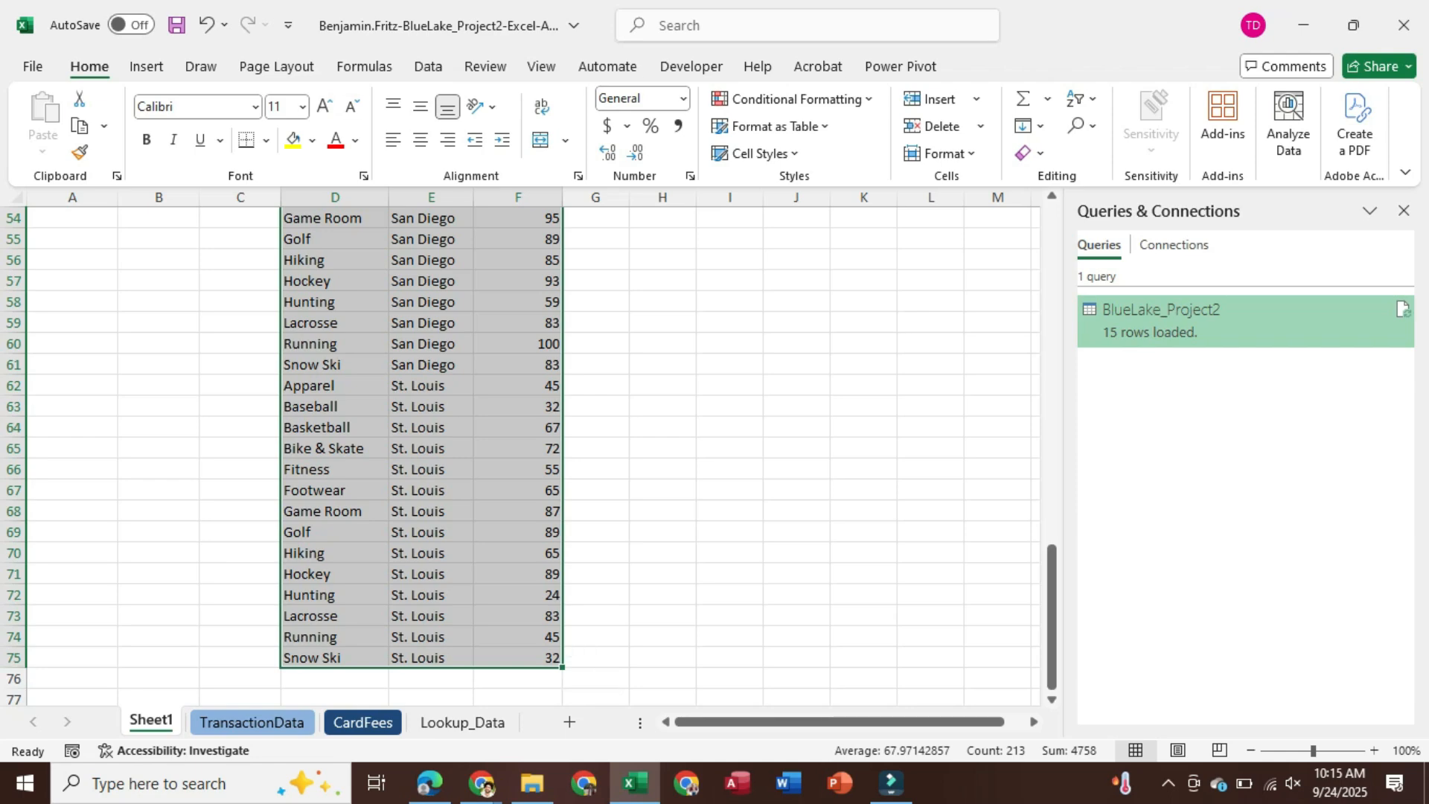
{"action": "left_click", "coordinate": [774, 126]}
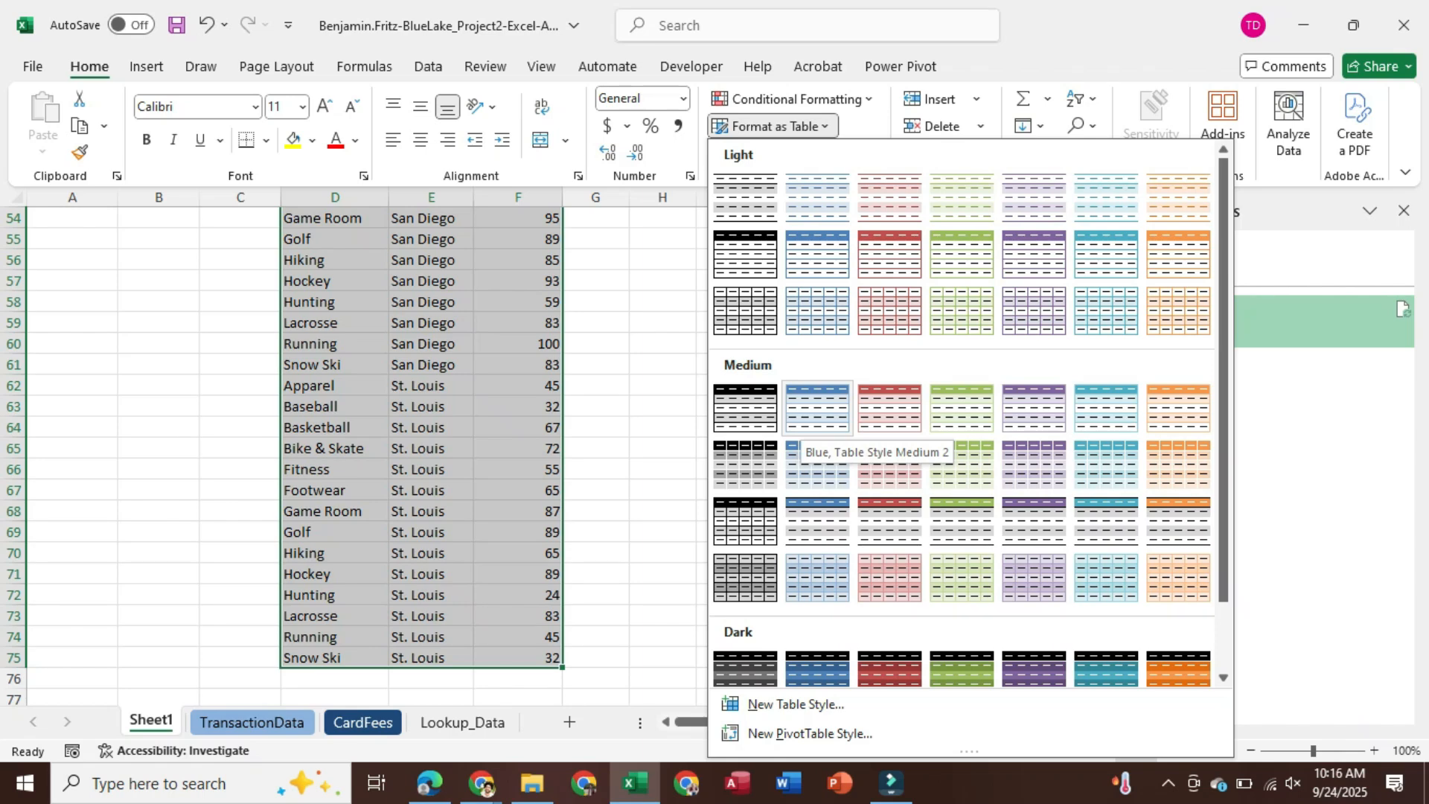
{"action": "left_click", "coordinate": [817, 417]}
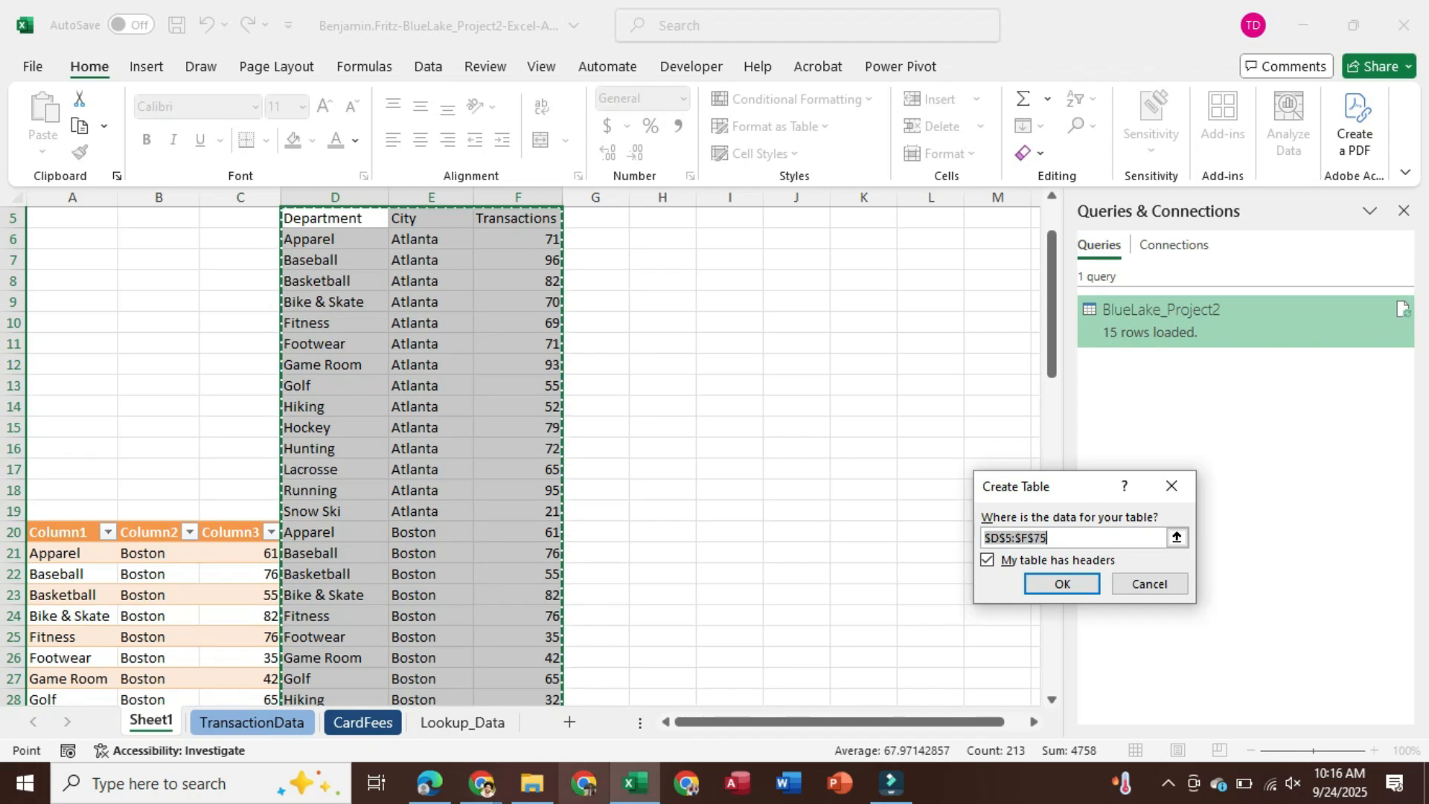
{"action": "mouse_move", "coordinate": [482, 783]}
{"action": "left_click", "coordinate": [275, 700]}
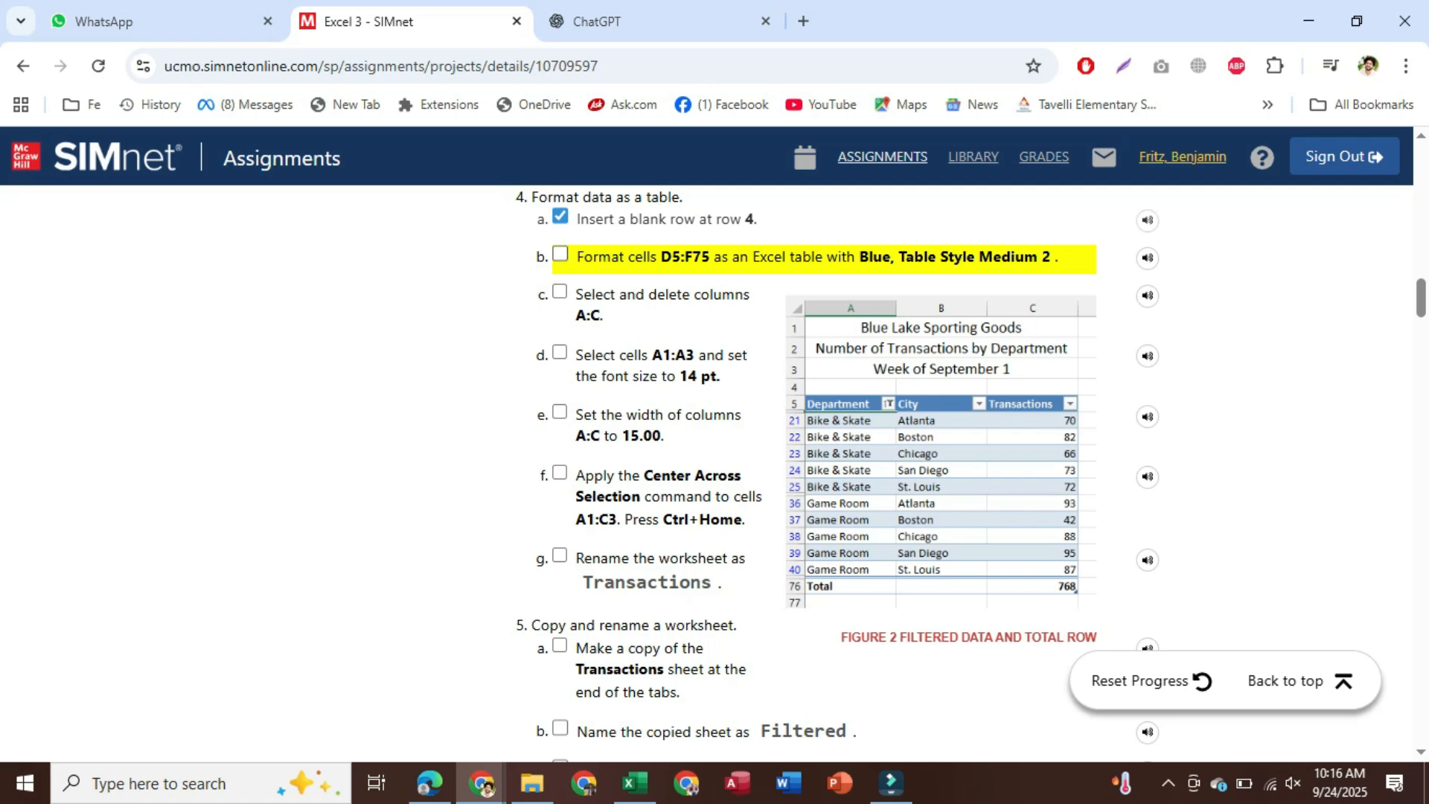
Tick step 4b for the table formatting in SIMnet and return to Excel's Create Table dialog
{"action": "left_click", "coordinate": [561, 254]}
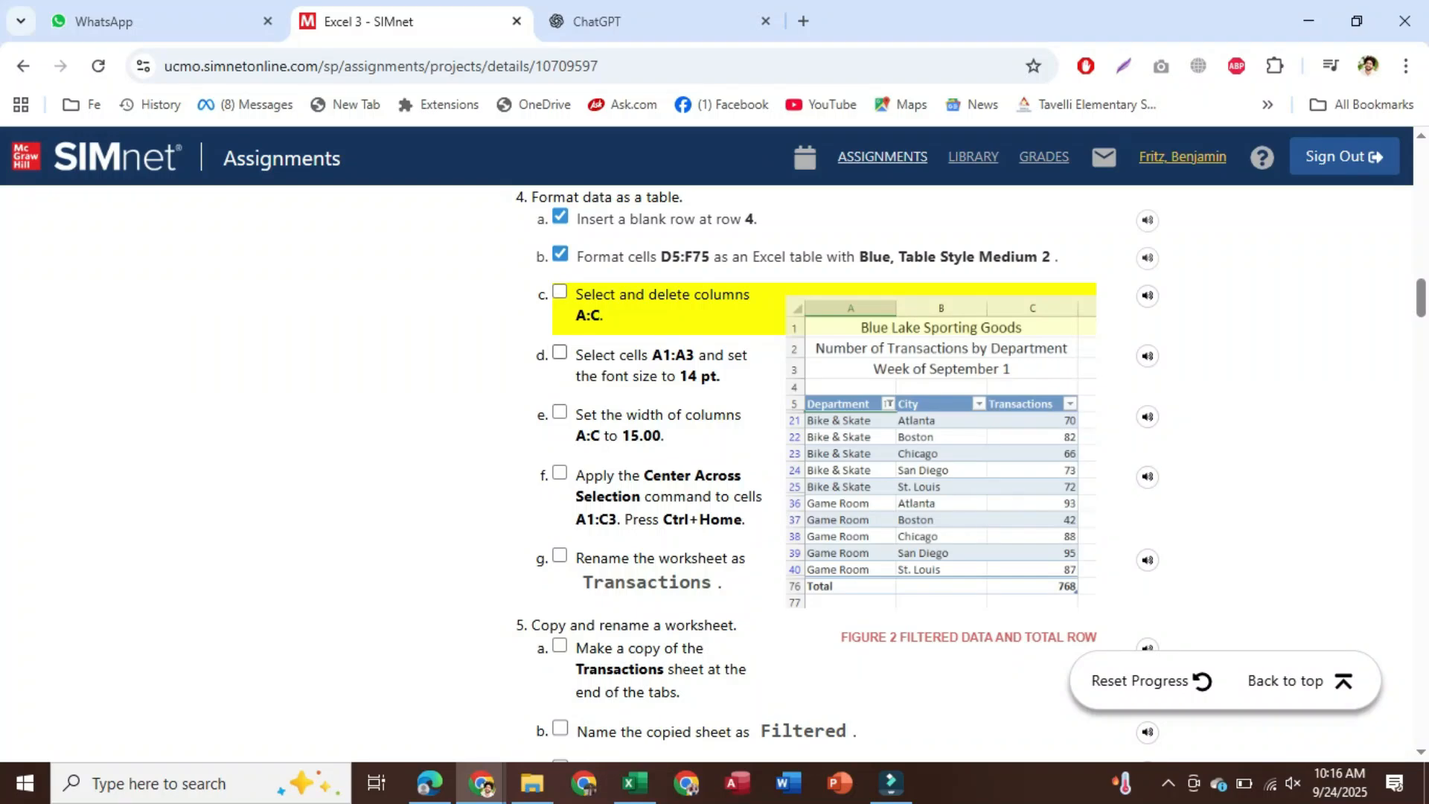
{"action": "left_click", "coordinate": [634, 783]}
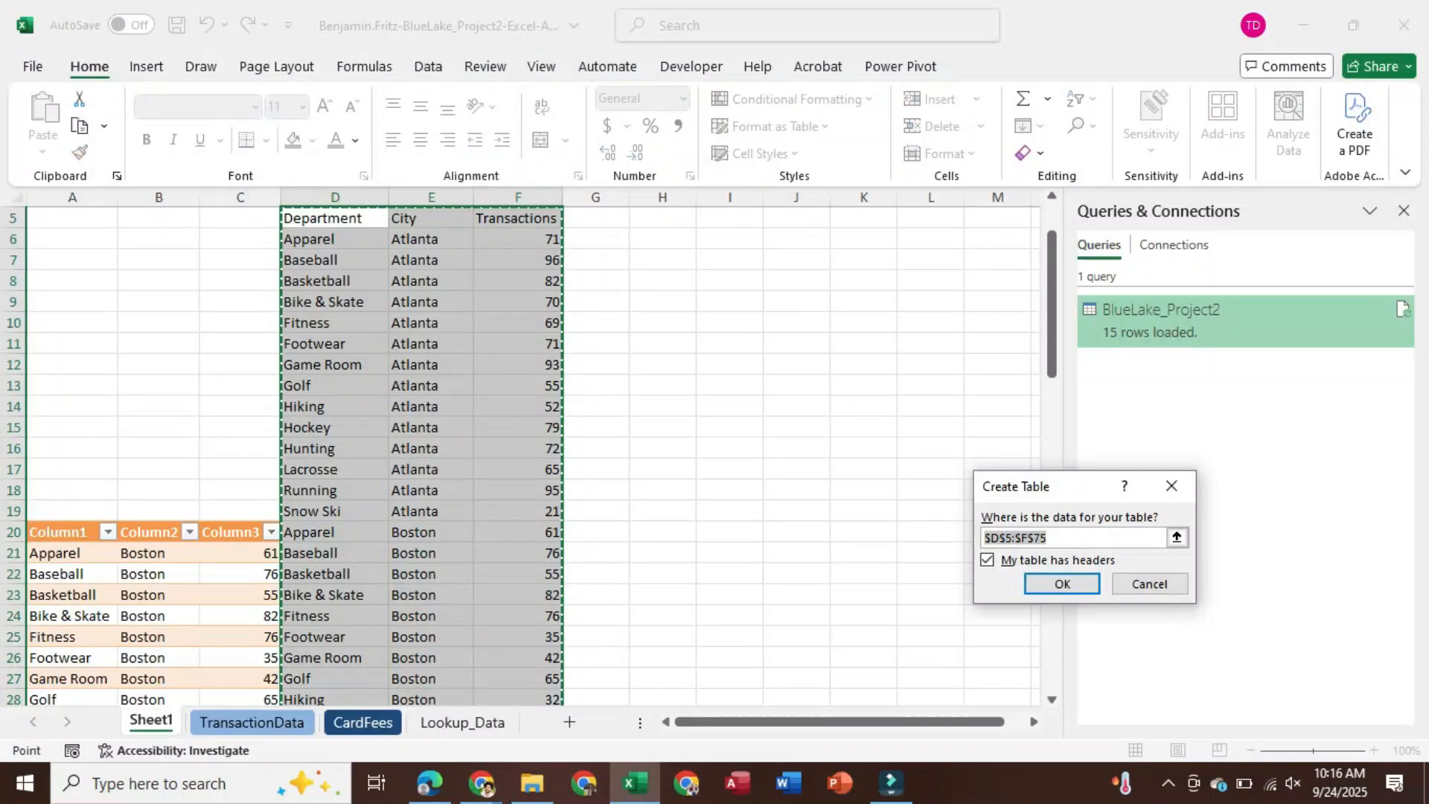
Confirm the Create Table dialog so $D$5:$F$75 becomes a table with headers
{"action": "key", "text": "Return"}
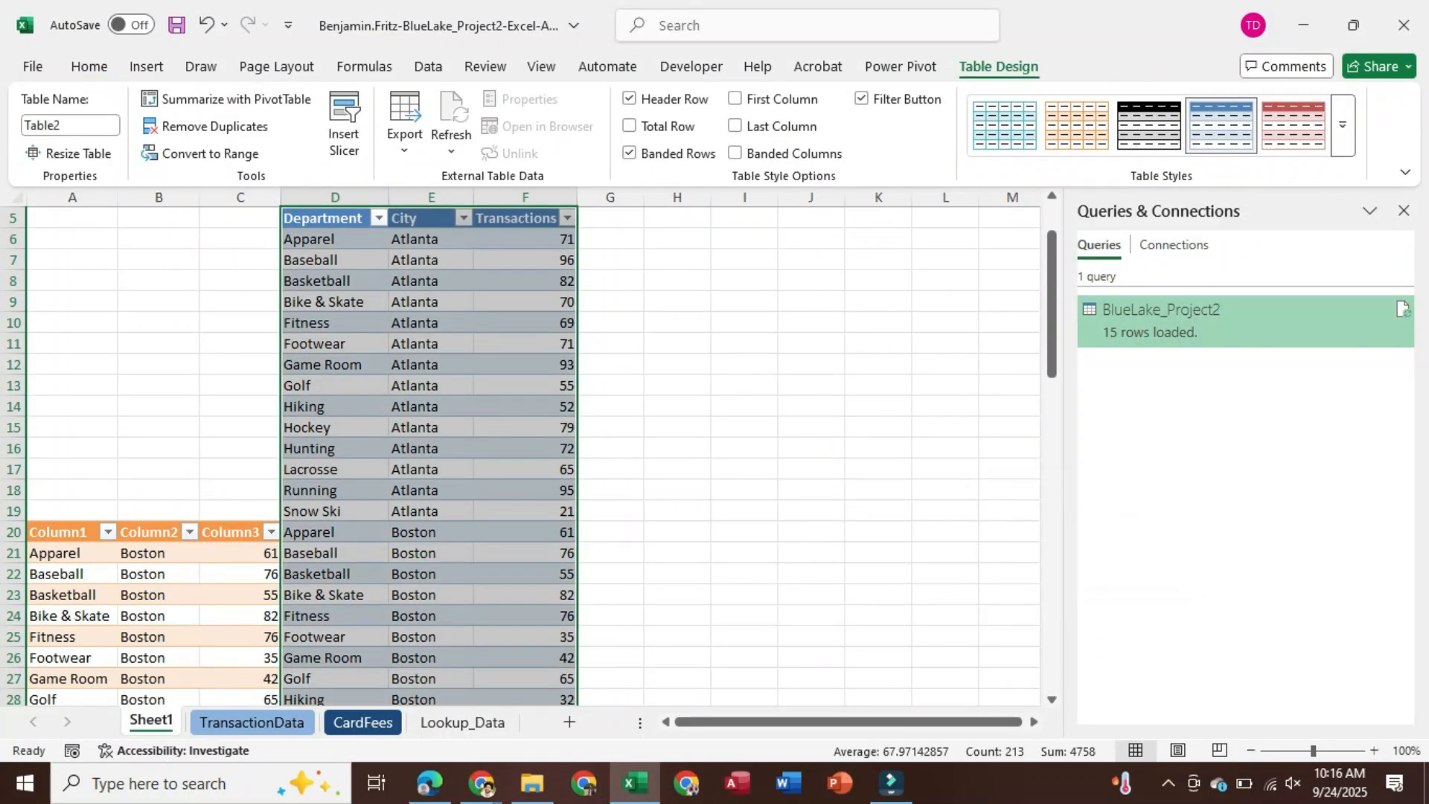
{"action": "scroll", "coordinate": [521, 446], "scroll_direction": "up", "scroll_amount": 2}
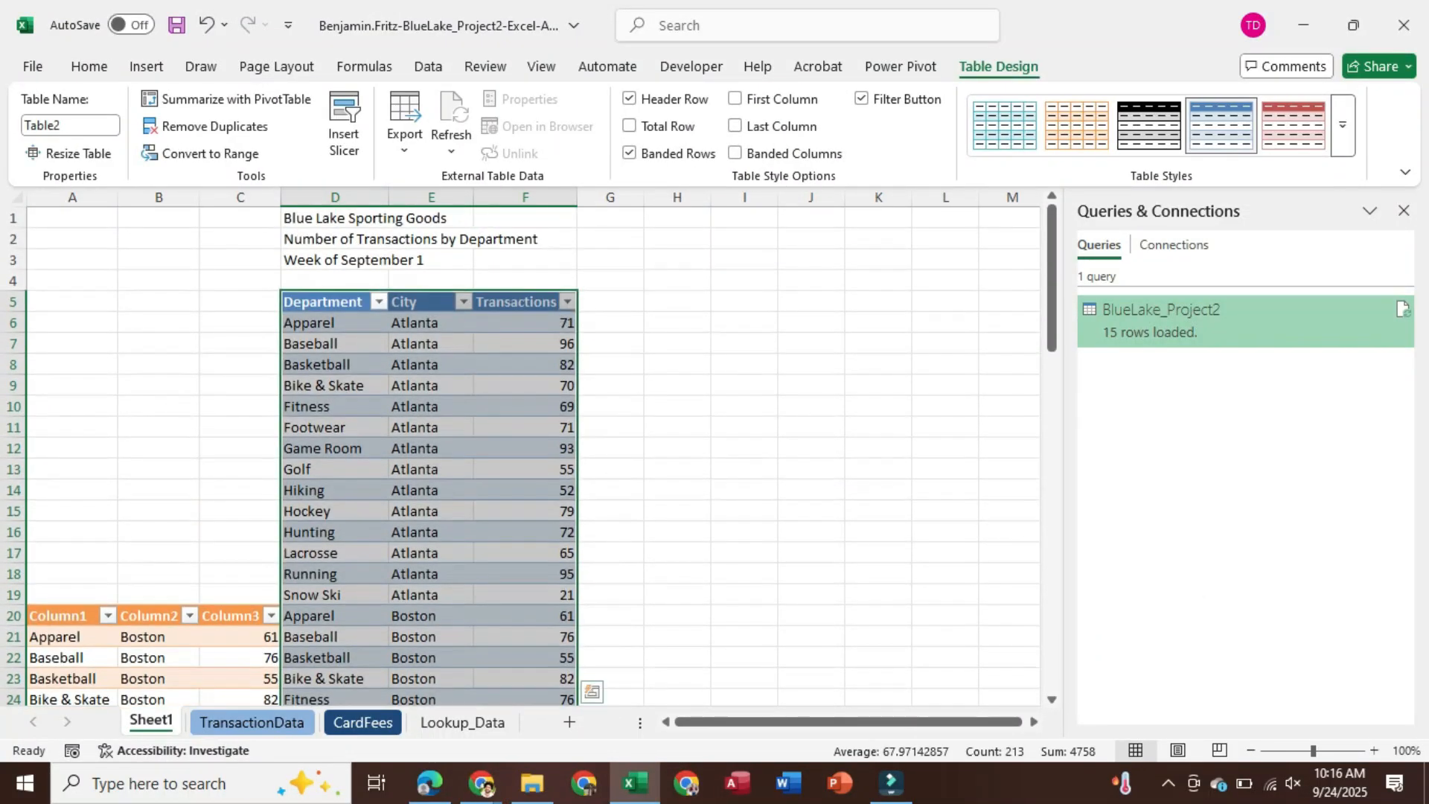
{"action": "scroll", "coordinate": [429, 447], "scroll_direction": "down", "scroll_amount": 1}
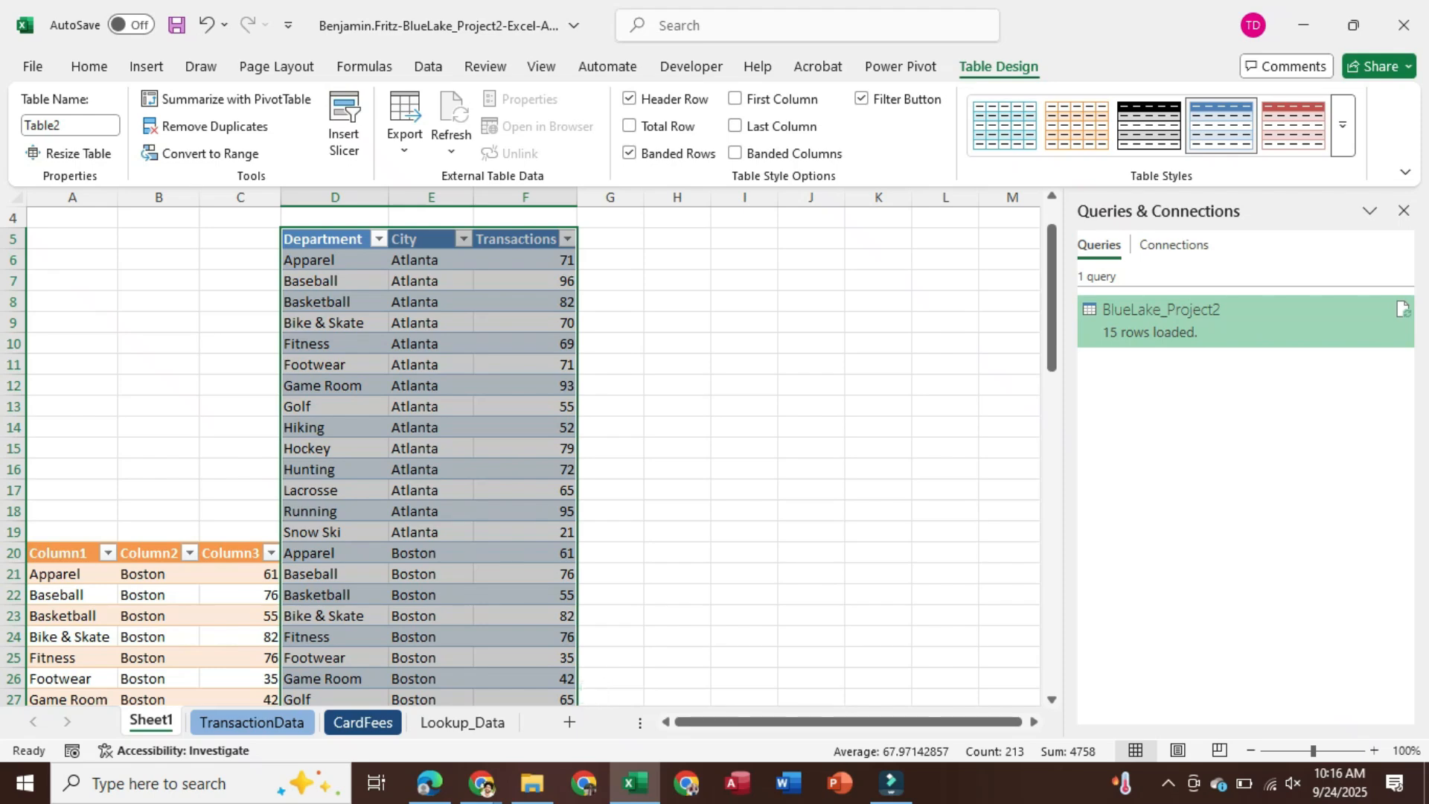
Delete columns A through C and save the workbook
{"action": "left_click_drag", "start_coordinate": [73, 197], "coordinate": [240, 197]}
{"action": "right_click", "coordinate": [217, 198]}
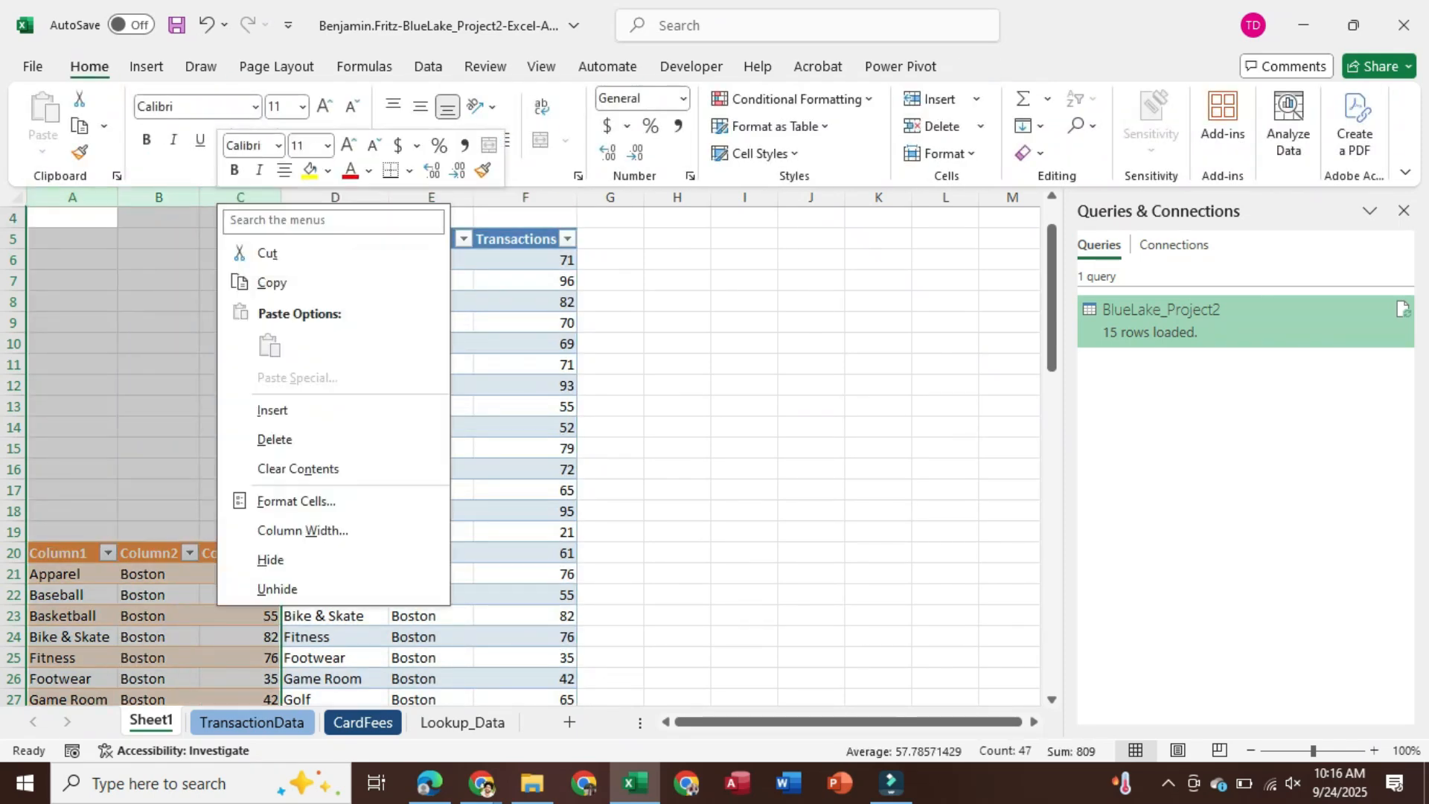
{"action": "key", "text": "Escape"}
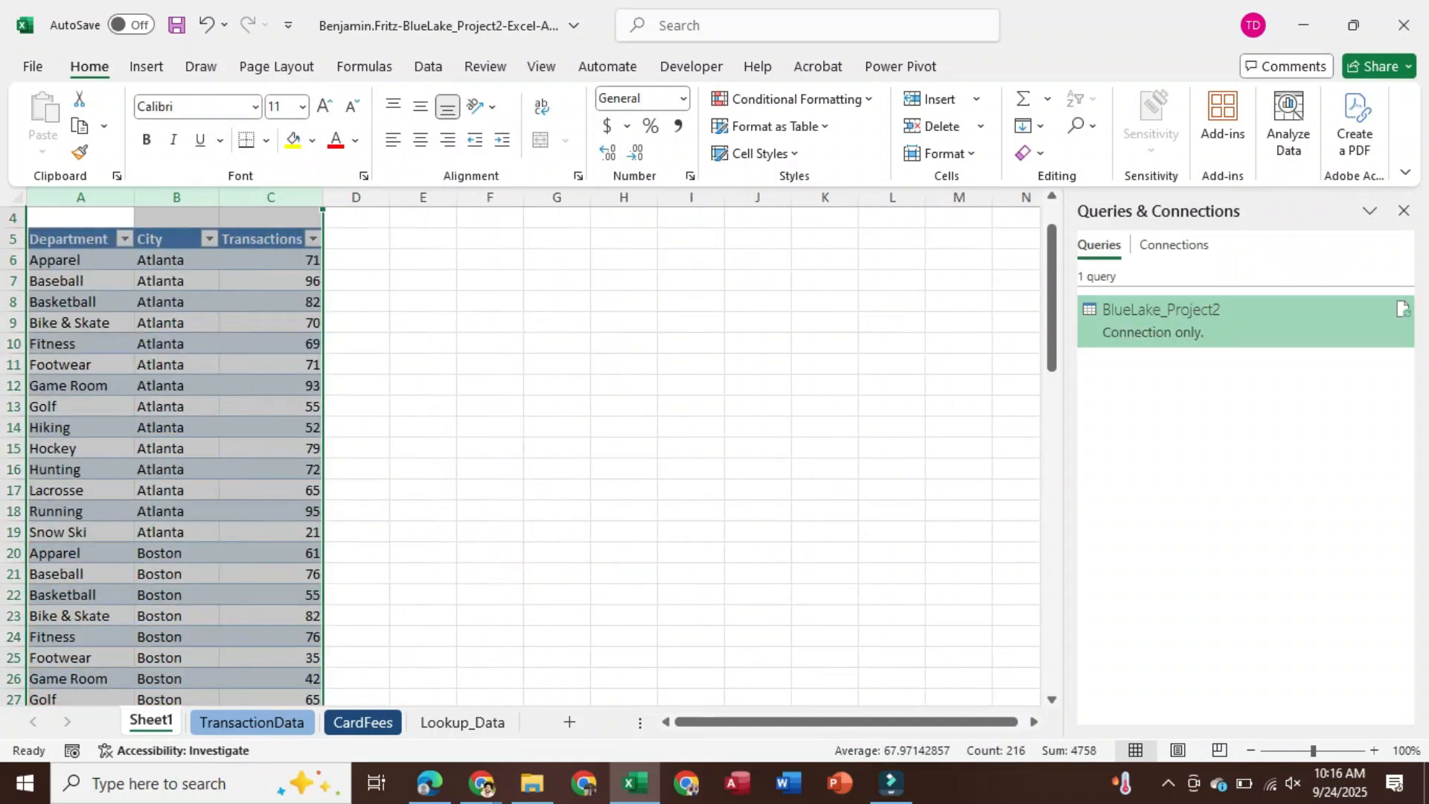
{"action": "scroll", "coordinate": [521, 447], "scroll_direction": "up", "scroll_amount": 1}
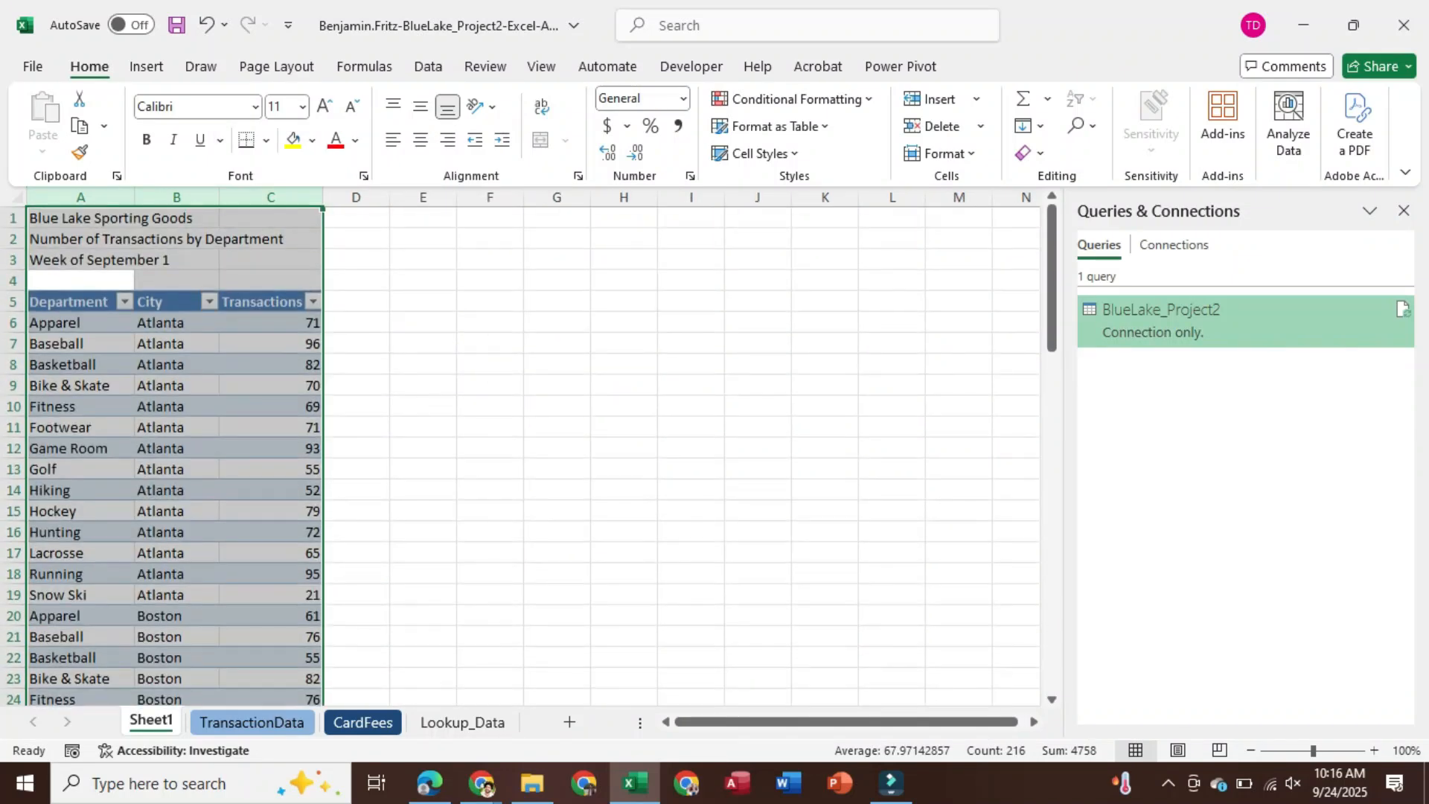
{"action": "key", "text": "ctrl+s"}
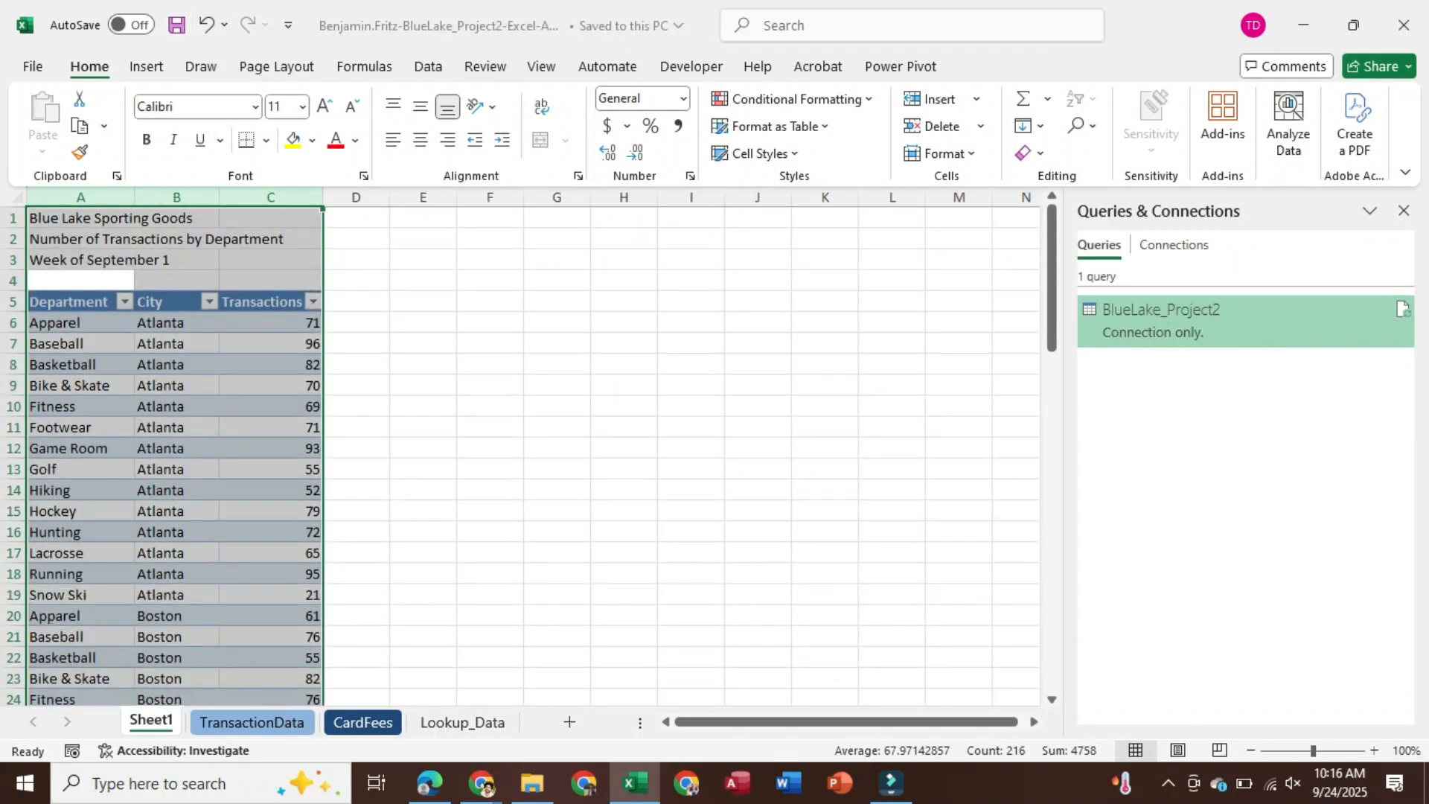
{"action": "key", "text": "alt+Tab"}
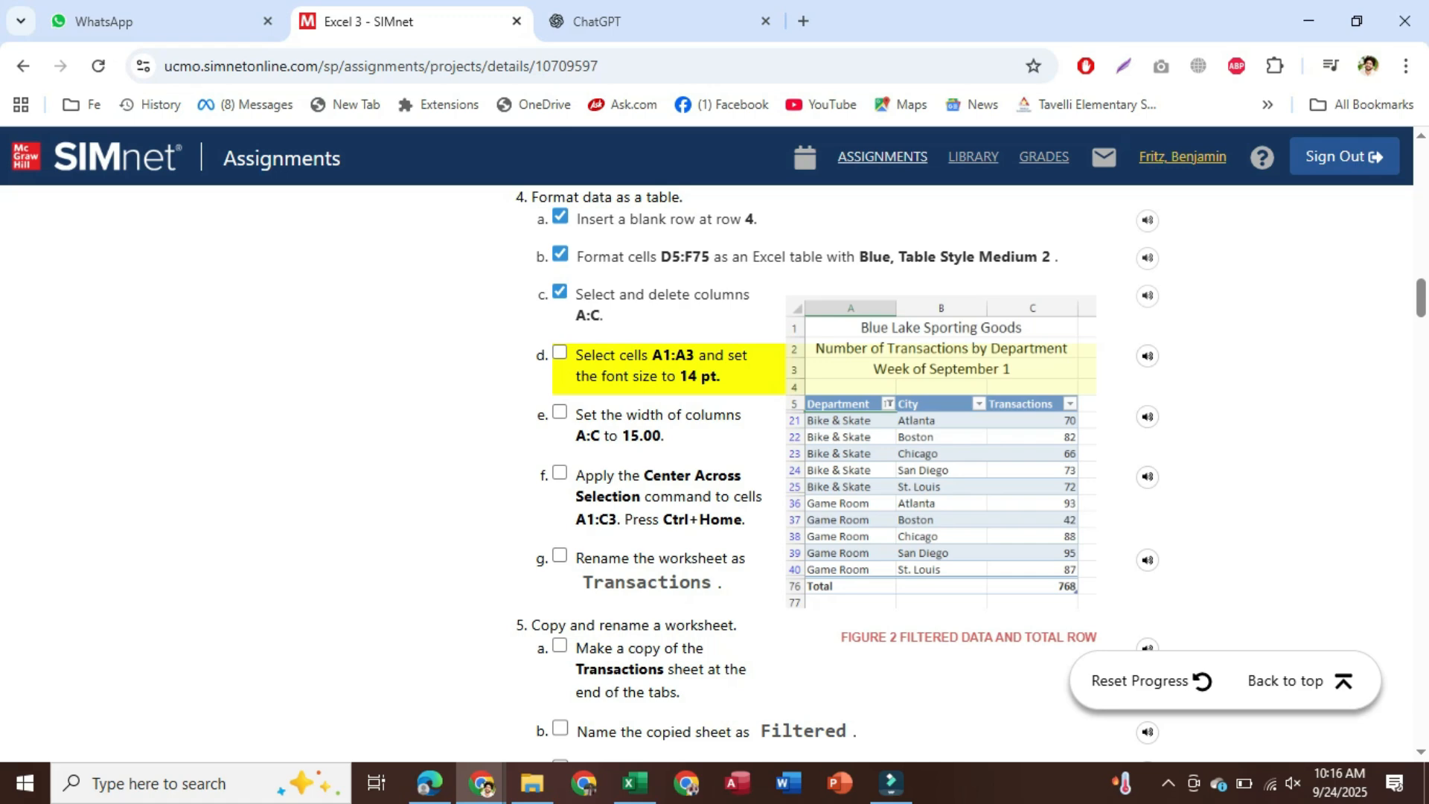
Set the title cells A1:A3 to a 14 pt font size
{"action": "left_click", "coordinate": [636, 783]}
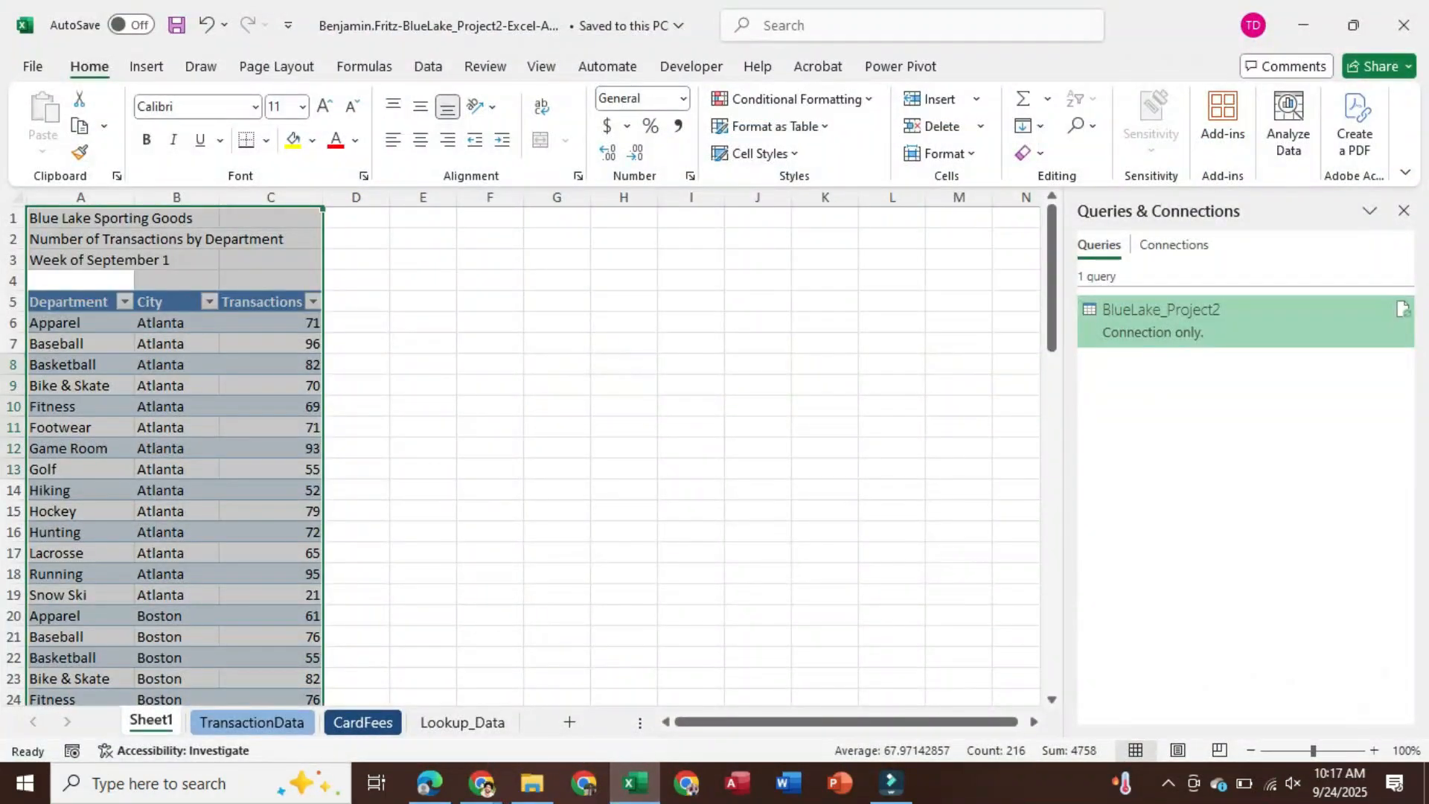
{"action": "left_click", "coordinate": [133, 218]}
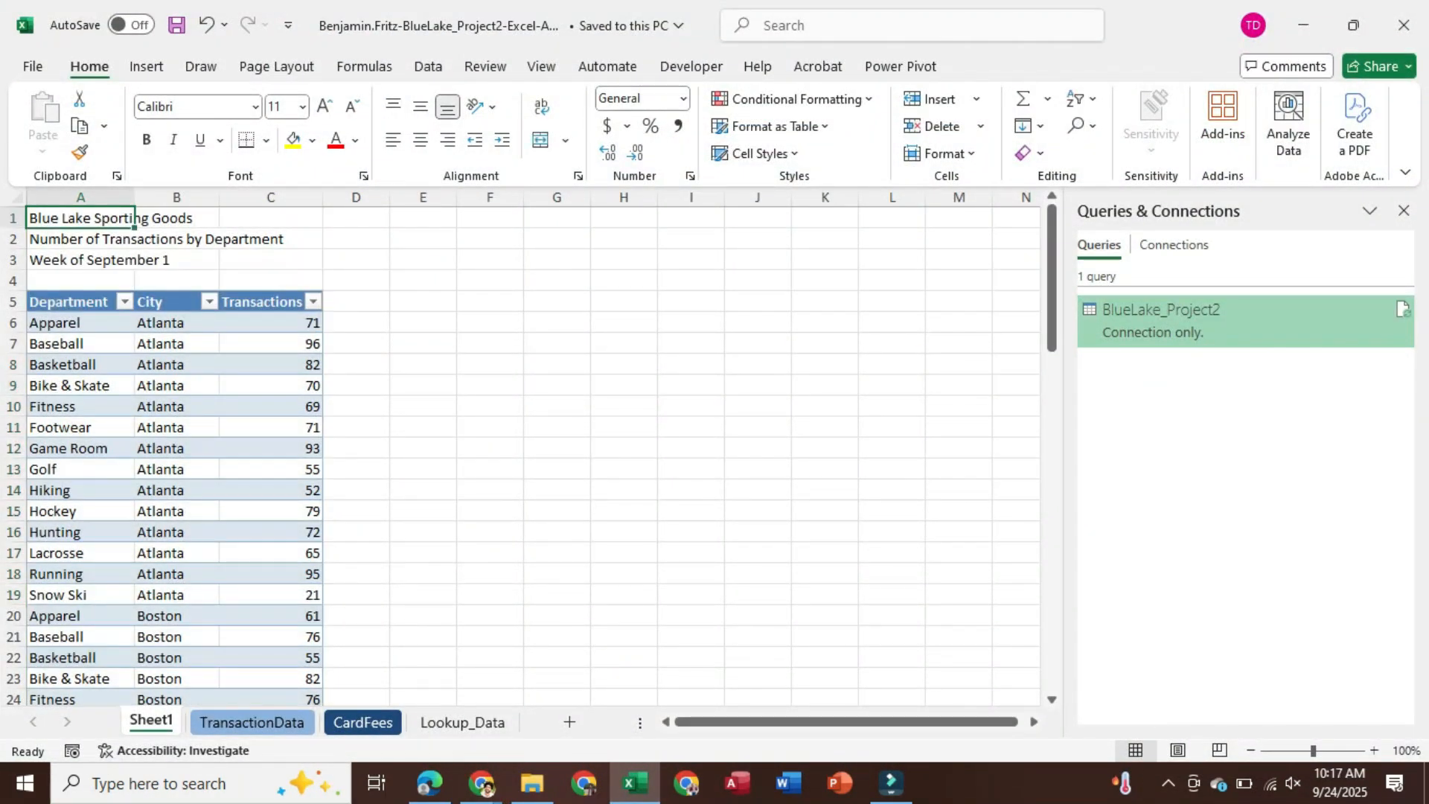
{"action": "left_click_drag", "start_coordinate": [133, 218], "coordinate": [133, 260]}
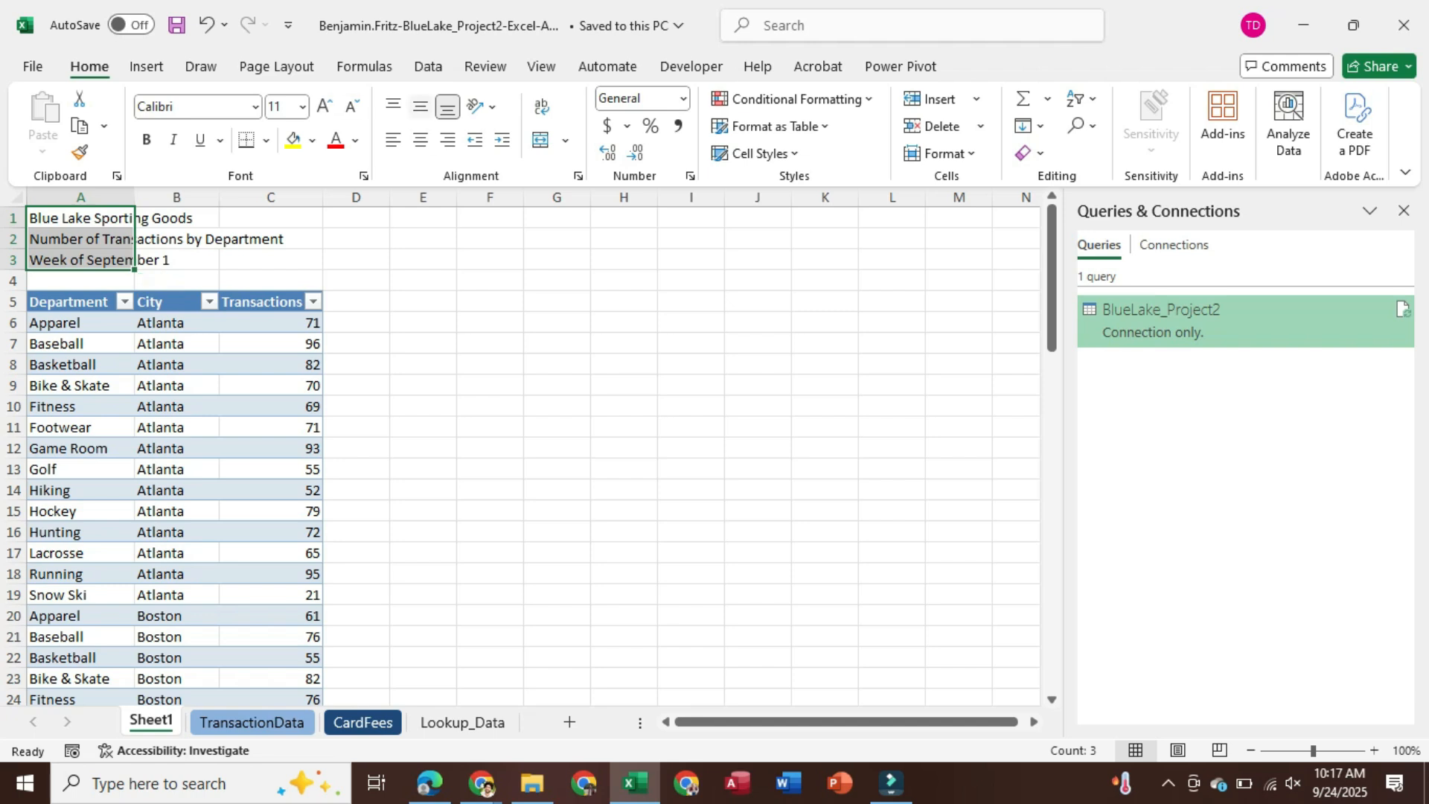
{"action": "left_click", "coordinate": [302, 107]}
{"action": "left_click", "coordinate": [283, 260]}
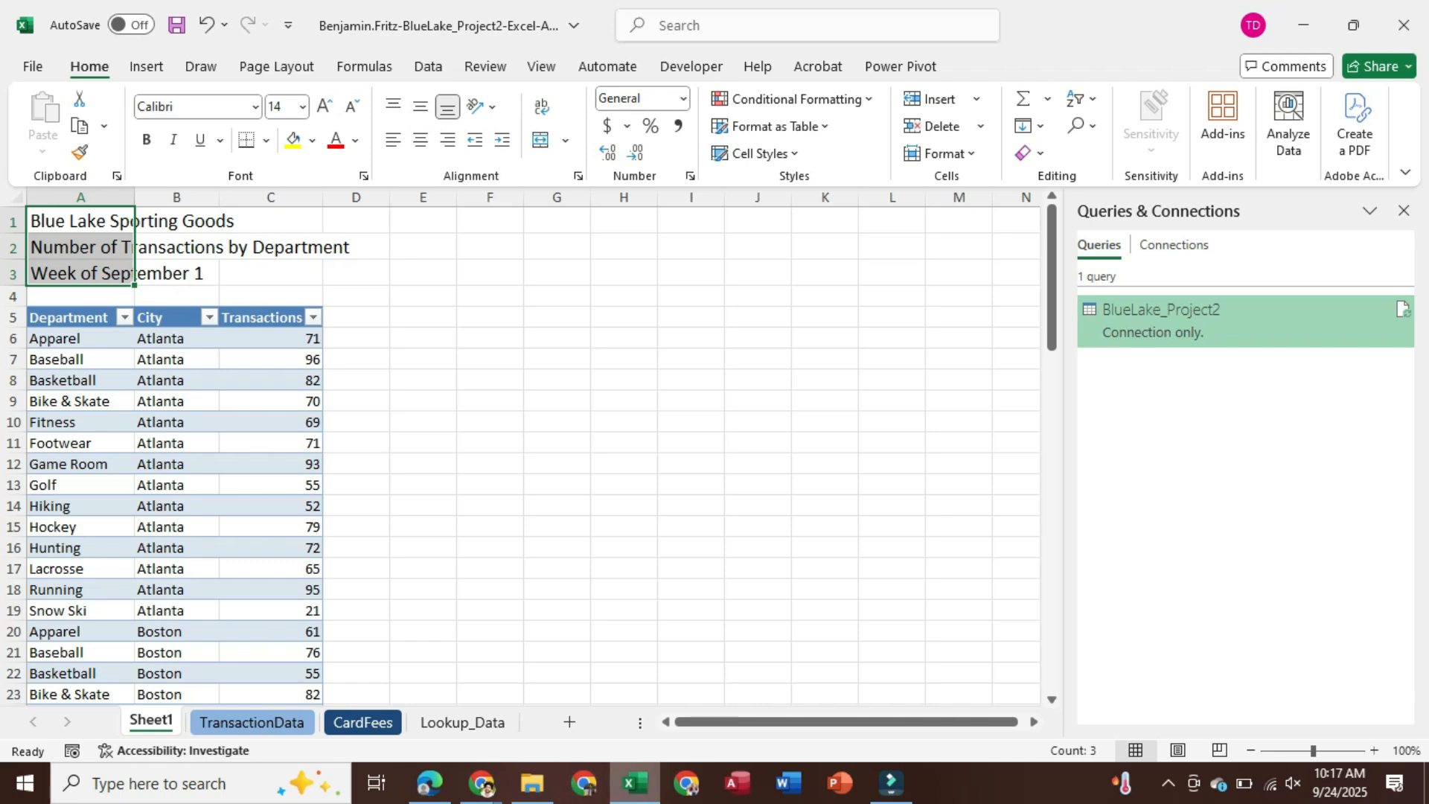
Bring SIMnet's instructions back up to review step 4d
{"action": "left_click", "coordinate": [483, 783]}
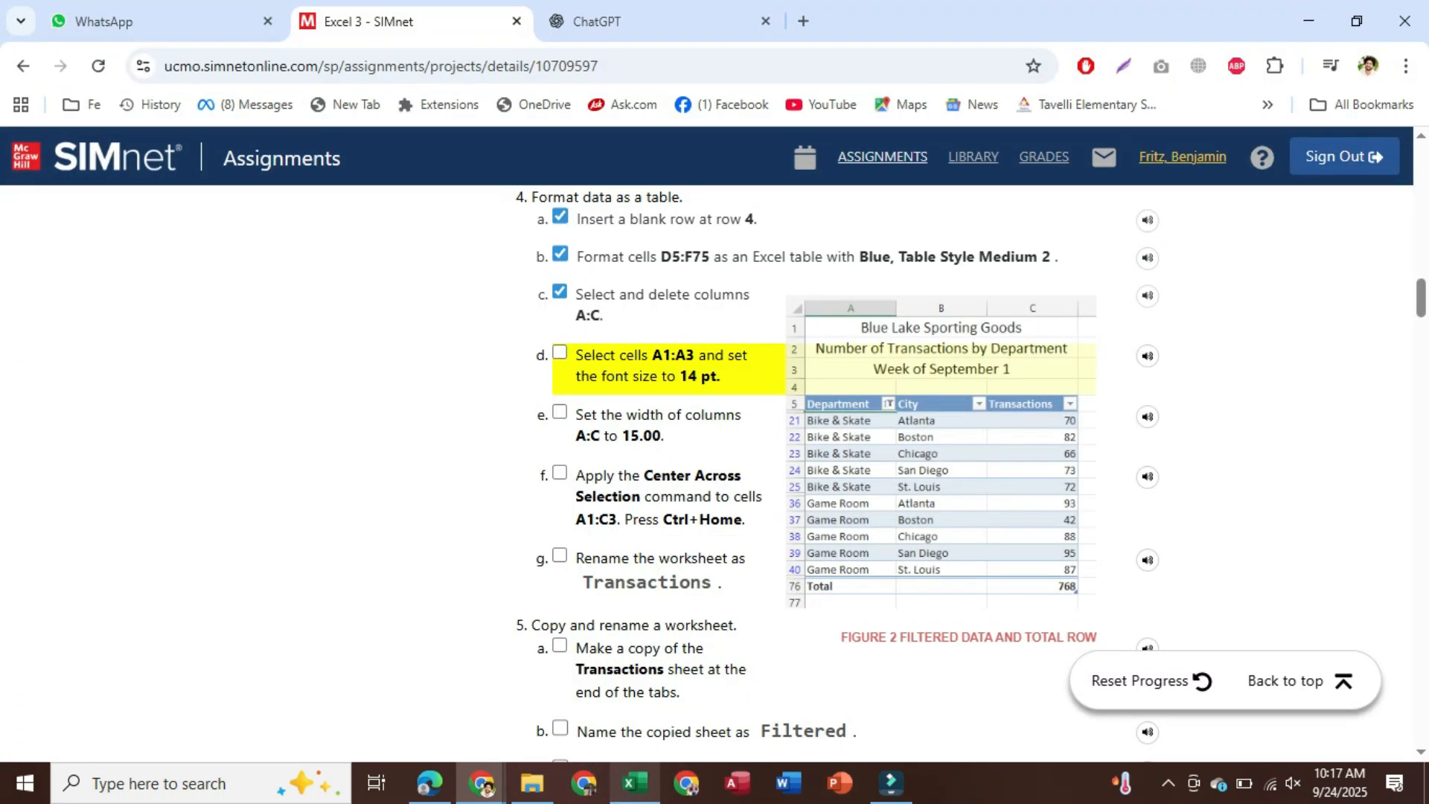
{"action": "left_click", "coordinate": [635, 784]}
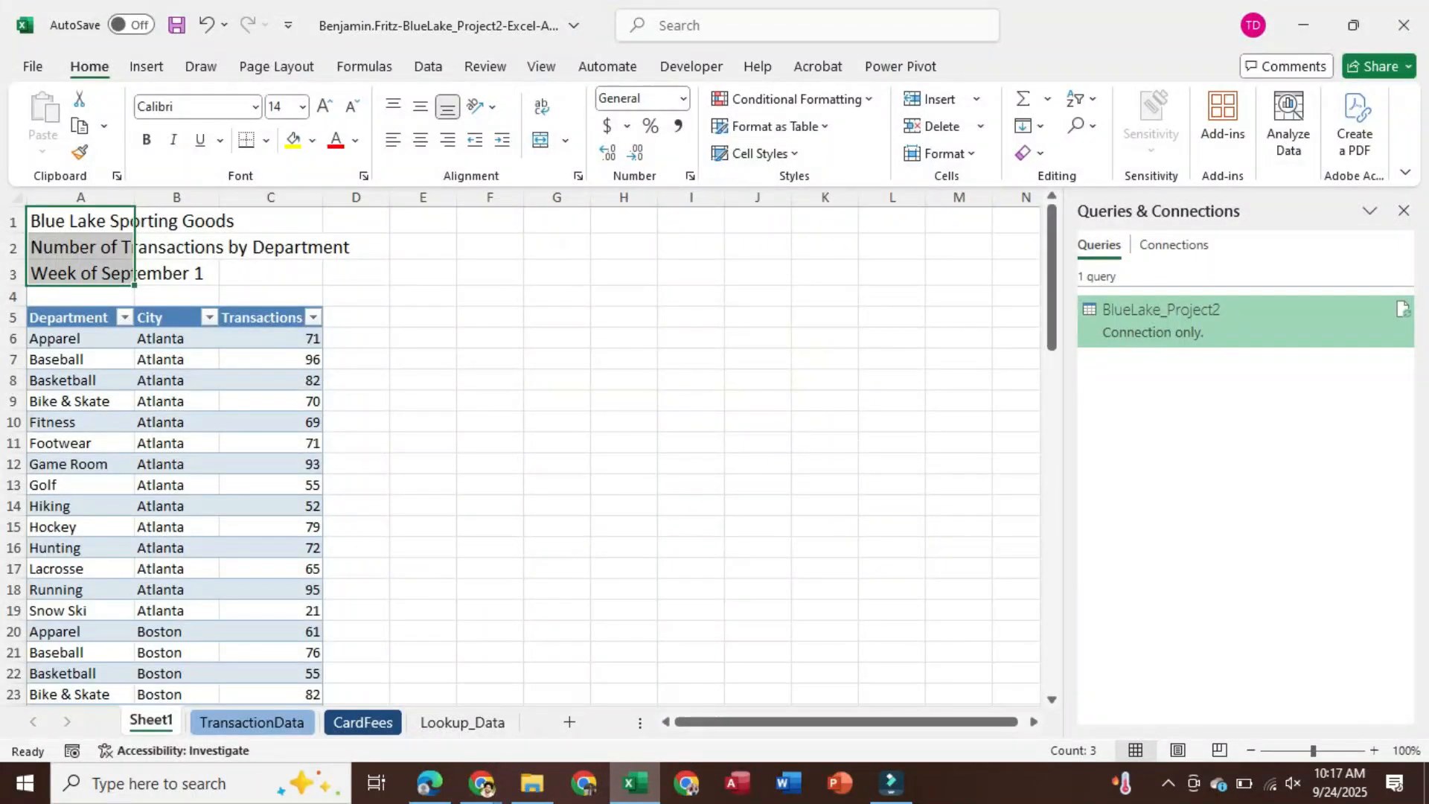
{"action": "left_click", "coordinate": [636, 783]}
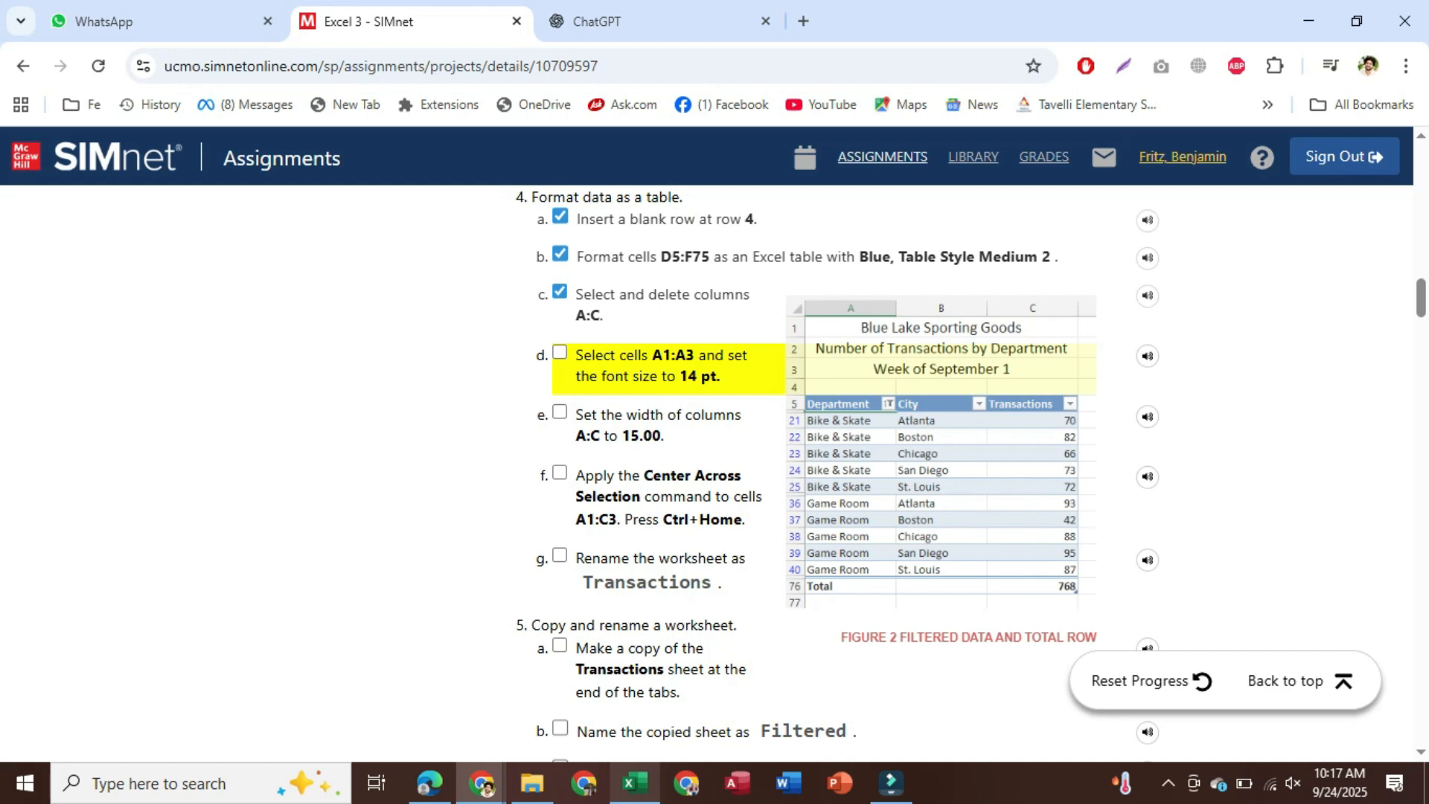
Select the 'Transactions Data' wording in SIMnet step 16c for the workbook title
{"action": "left_click", "coordinate": [635, 783]}
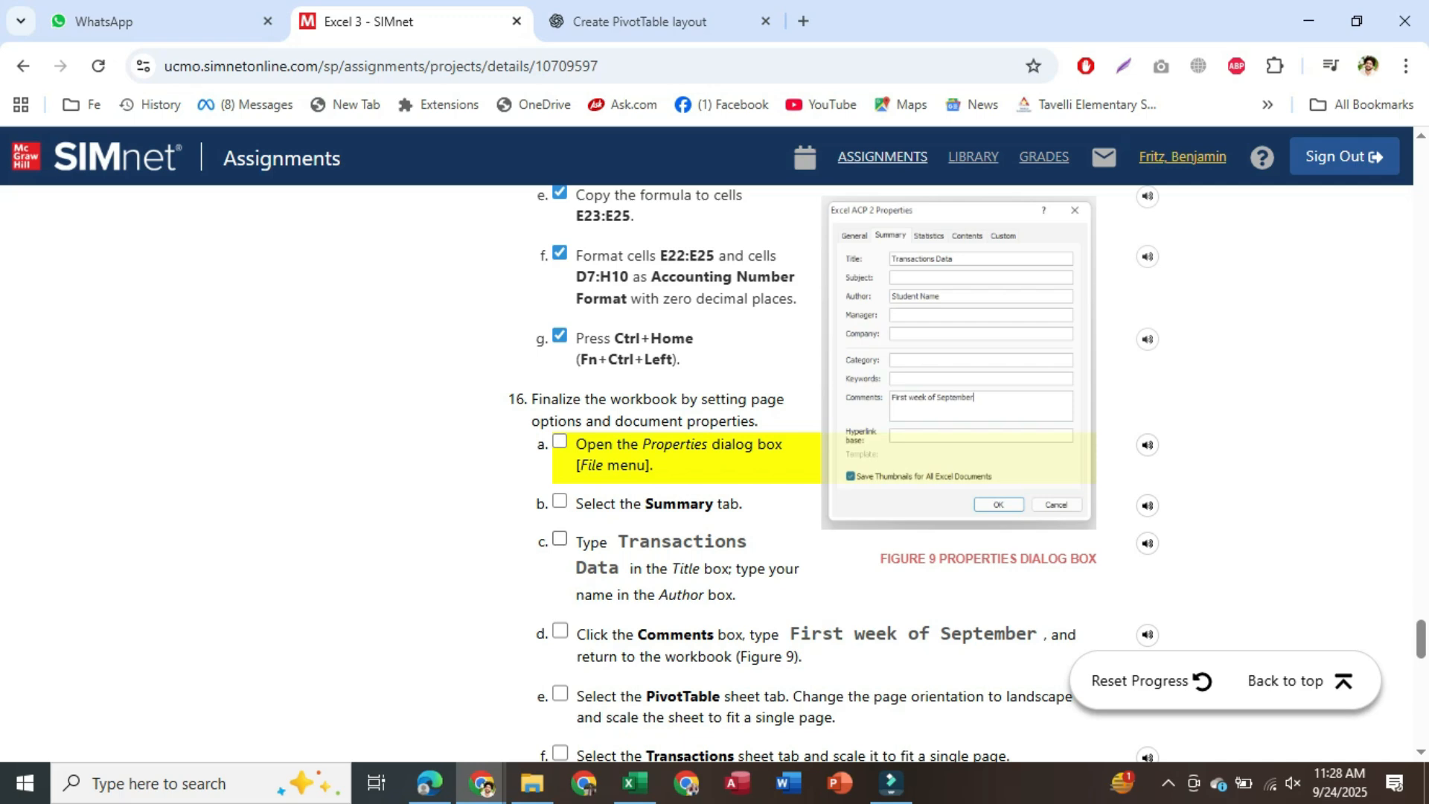
{"action": "left_click_drag", "start_coordinate": [619, 542], "coordinate": [618, 569]}
{"action": "key", "text": "ctrl+c"}
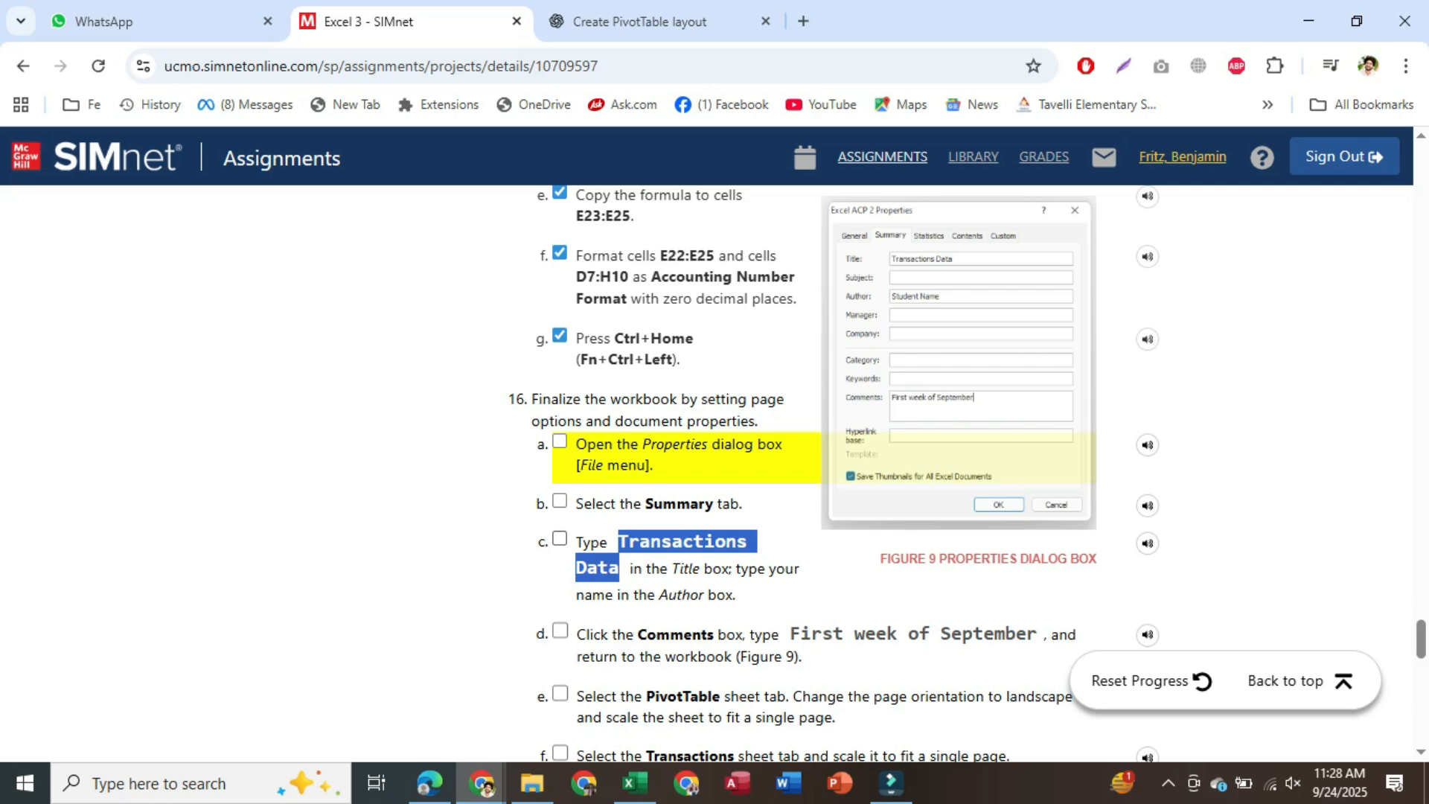
{"action": "mouse_move", "coordinate": [635, 782]}
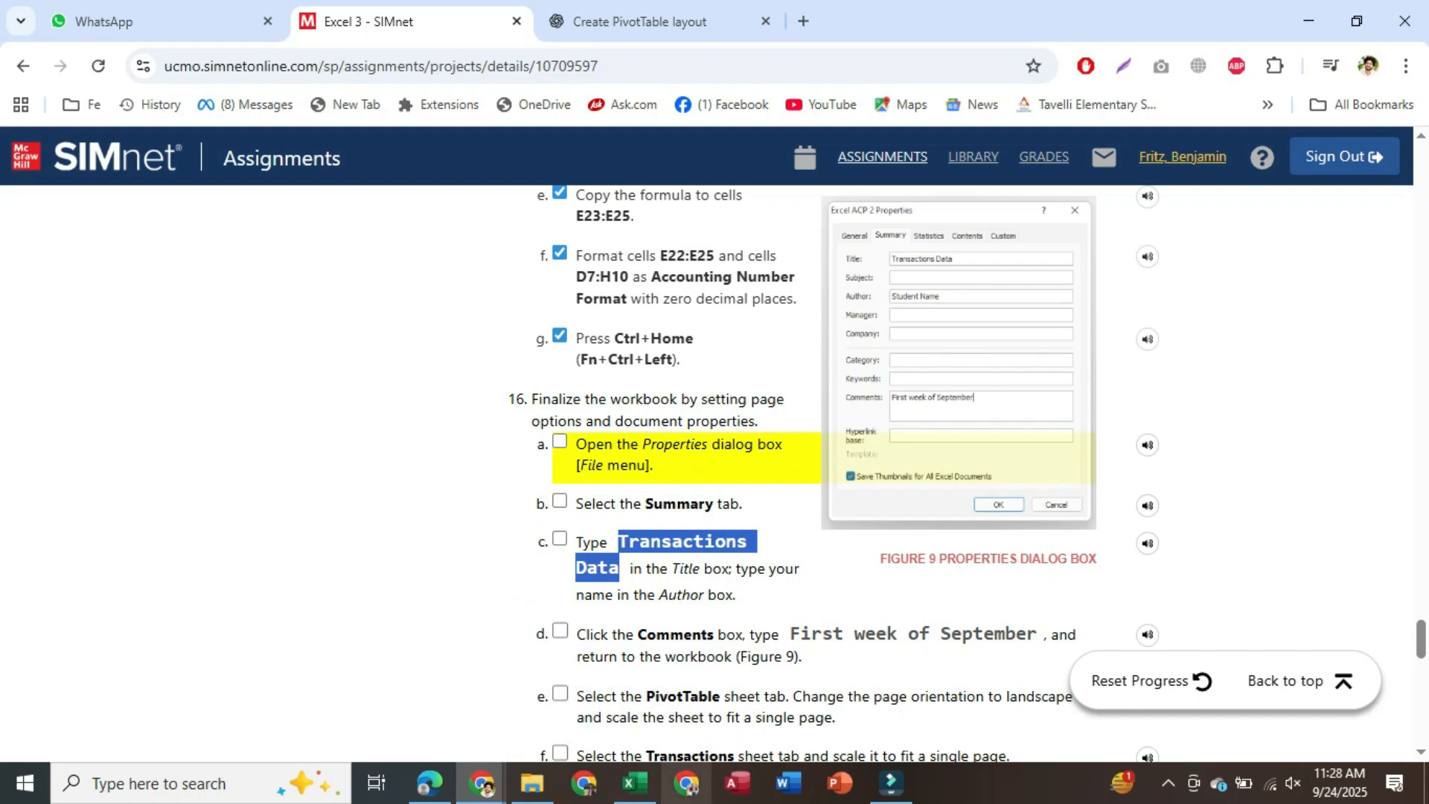
Paste 'Transactions Data' into the workbook's Title property, then select the student's name in SIMnet
{"action": "left_click", "coordinate": [634, 783]}
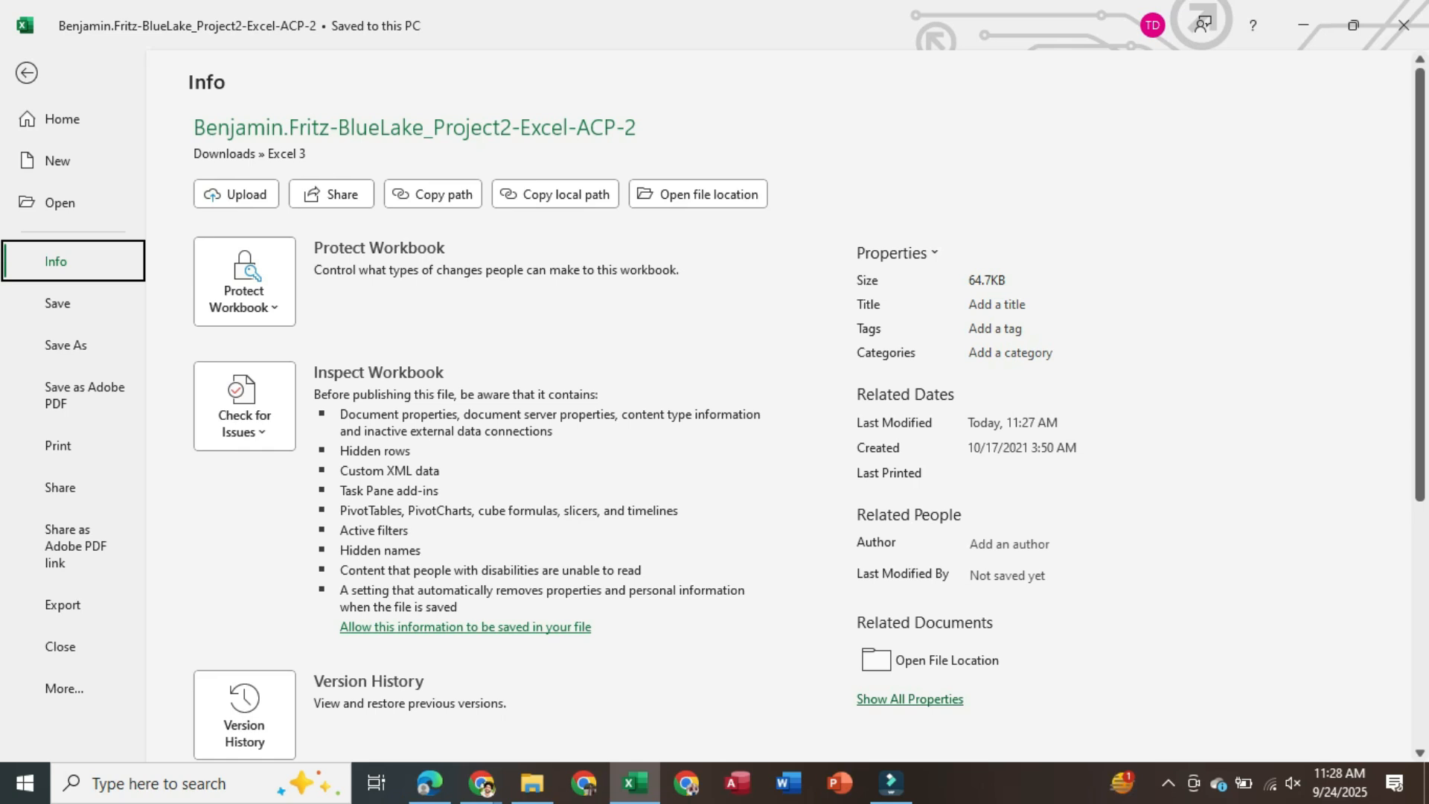
{"action": "left_click", "coordinate": [910, 699]}
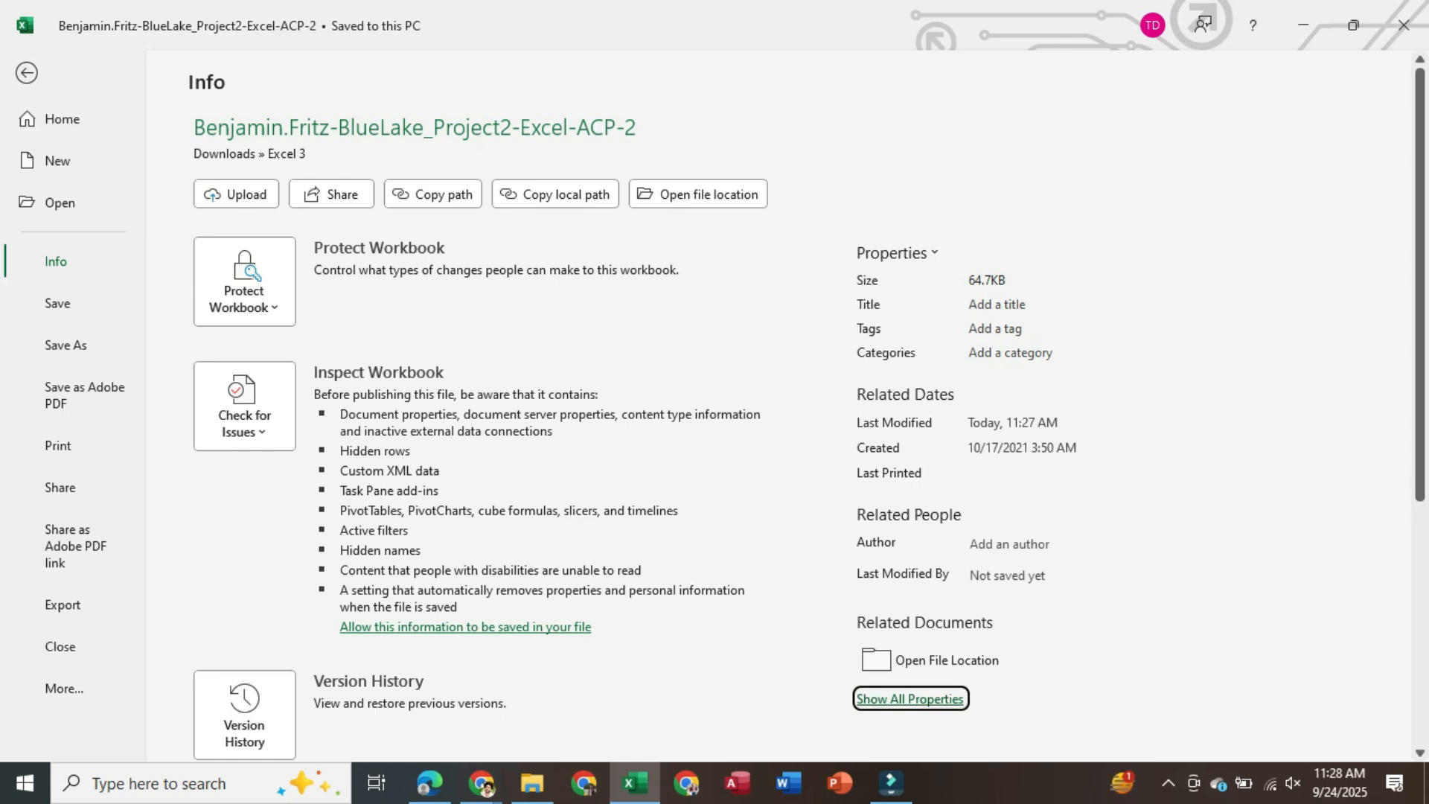
{"action": "left_click", "coordinate": [998, 305]}
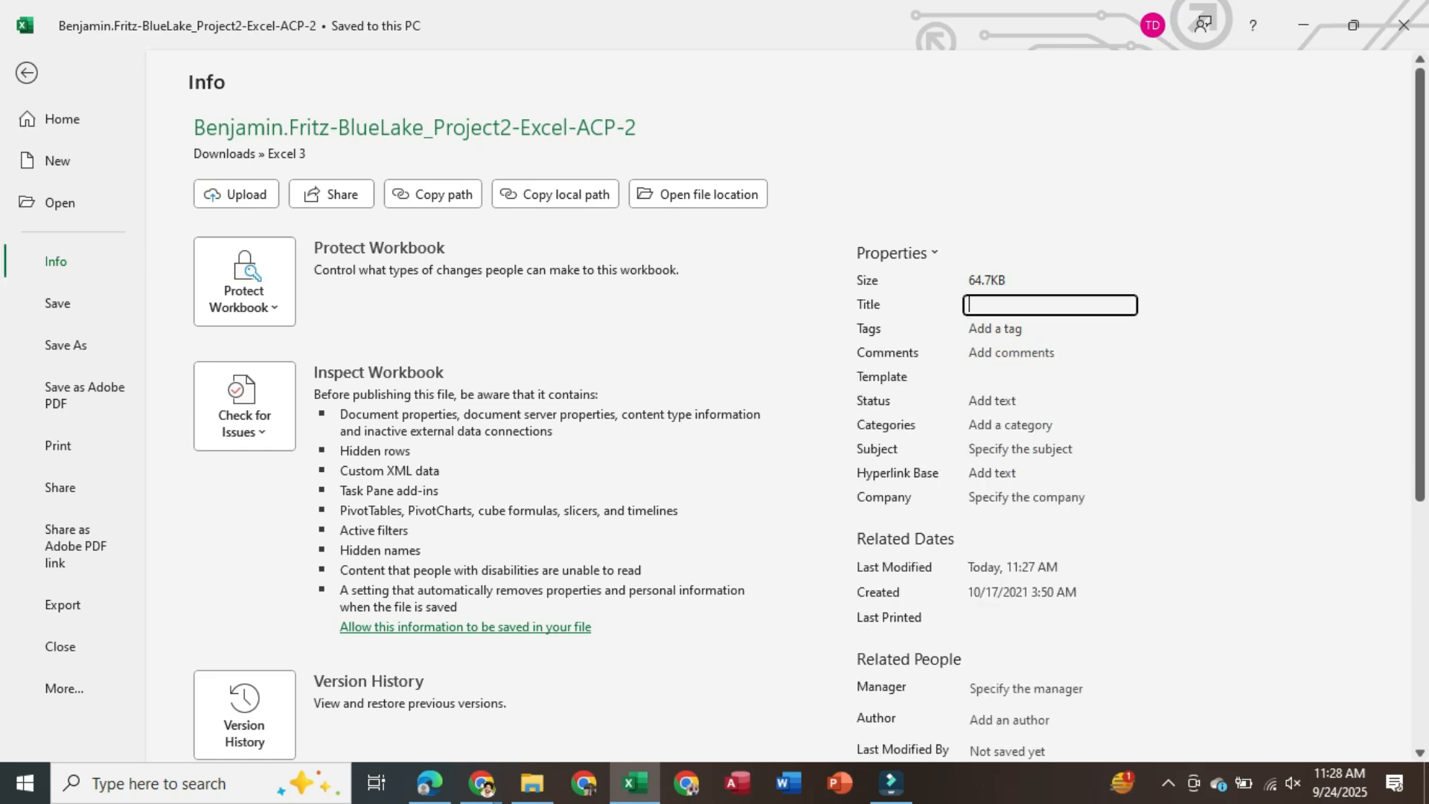
{"action": "key", "text": "ctrl+v"}
{"action": "key", "text": "alt+Tab"}
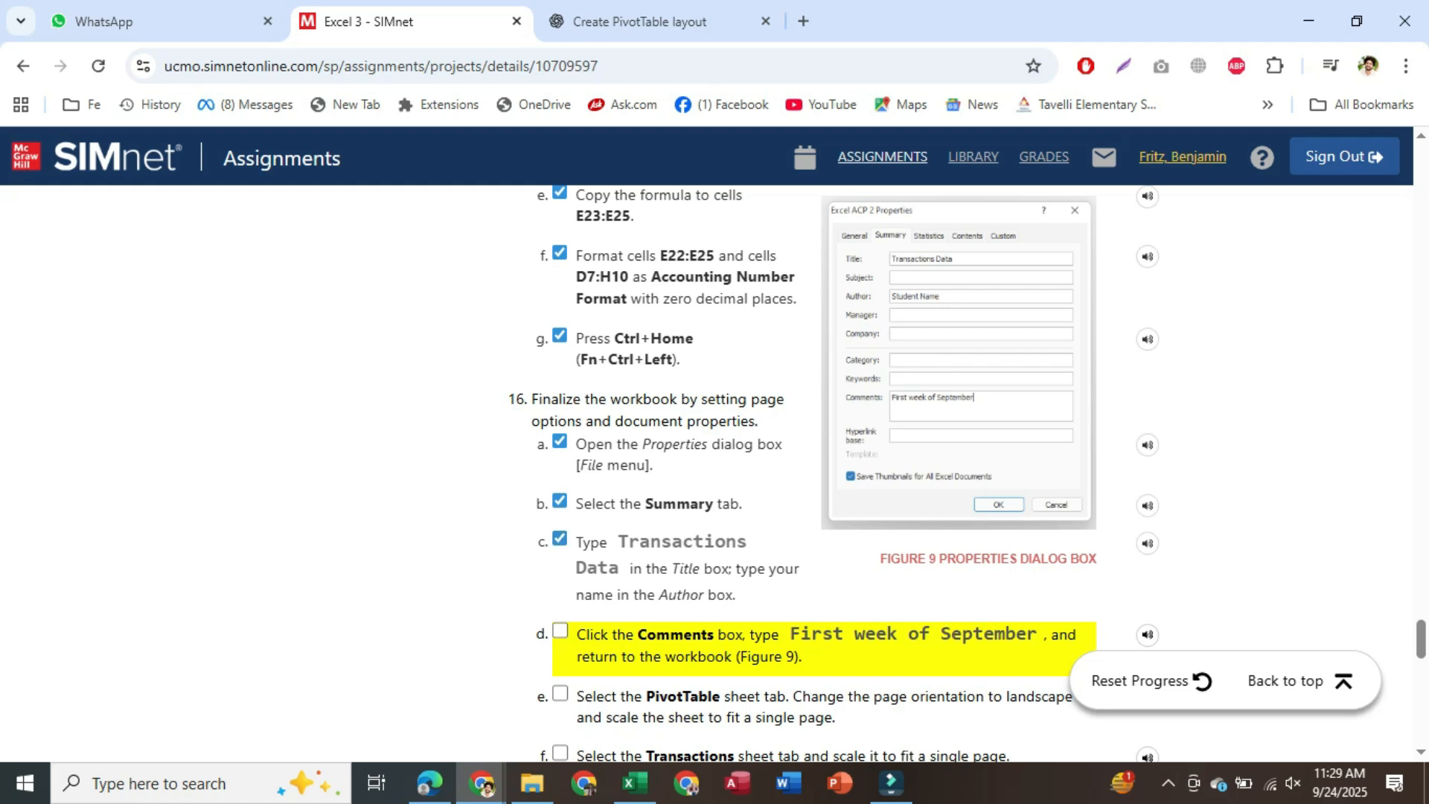
{"action": "left_click_drag", "start_coordinate": [1155, 156], "coordinate": [1227, 156]}
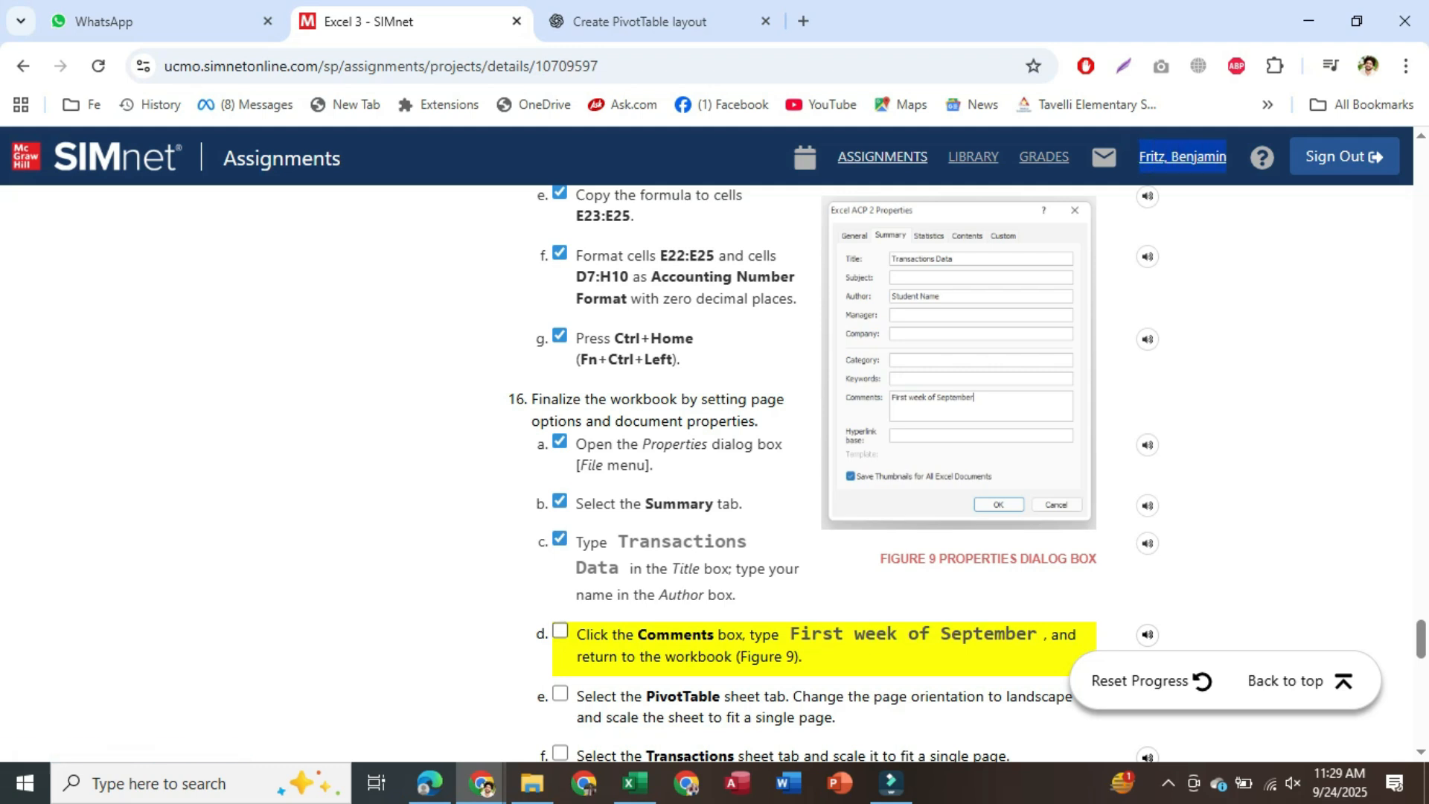
Enter the student's name as the workbook's Author property, surname first, without the comma
{"action": "mouse_move", "coordinate": [635, 782]}
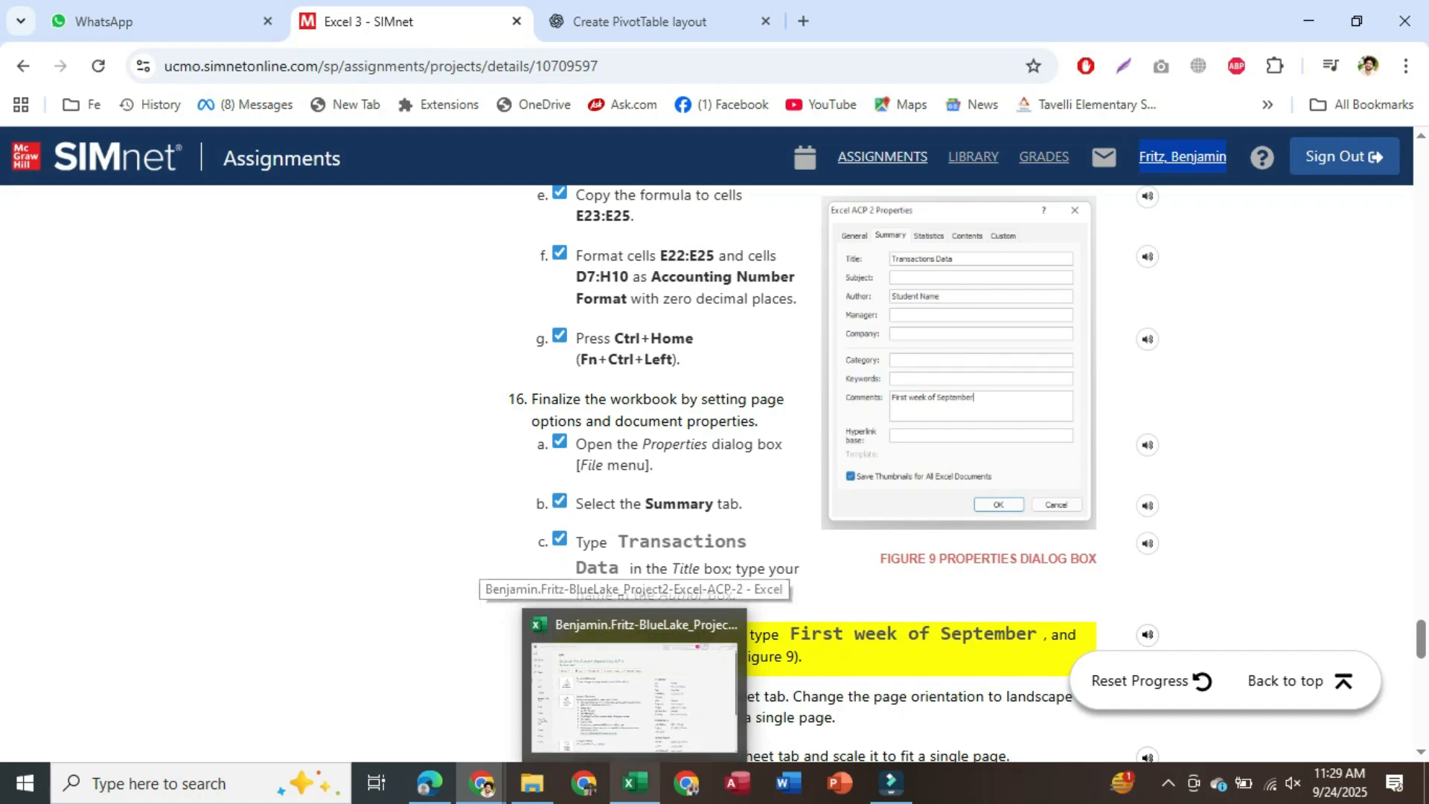
{"action": "left_click", "coordinate": [633, 696]}
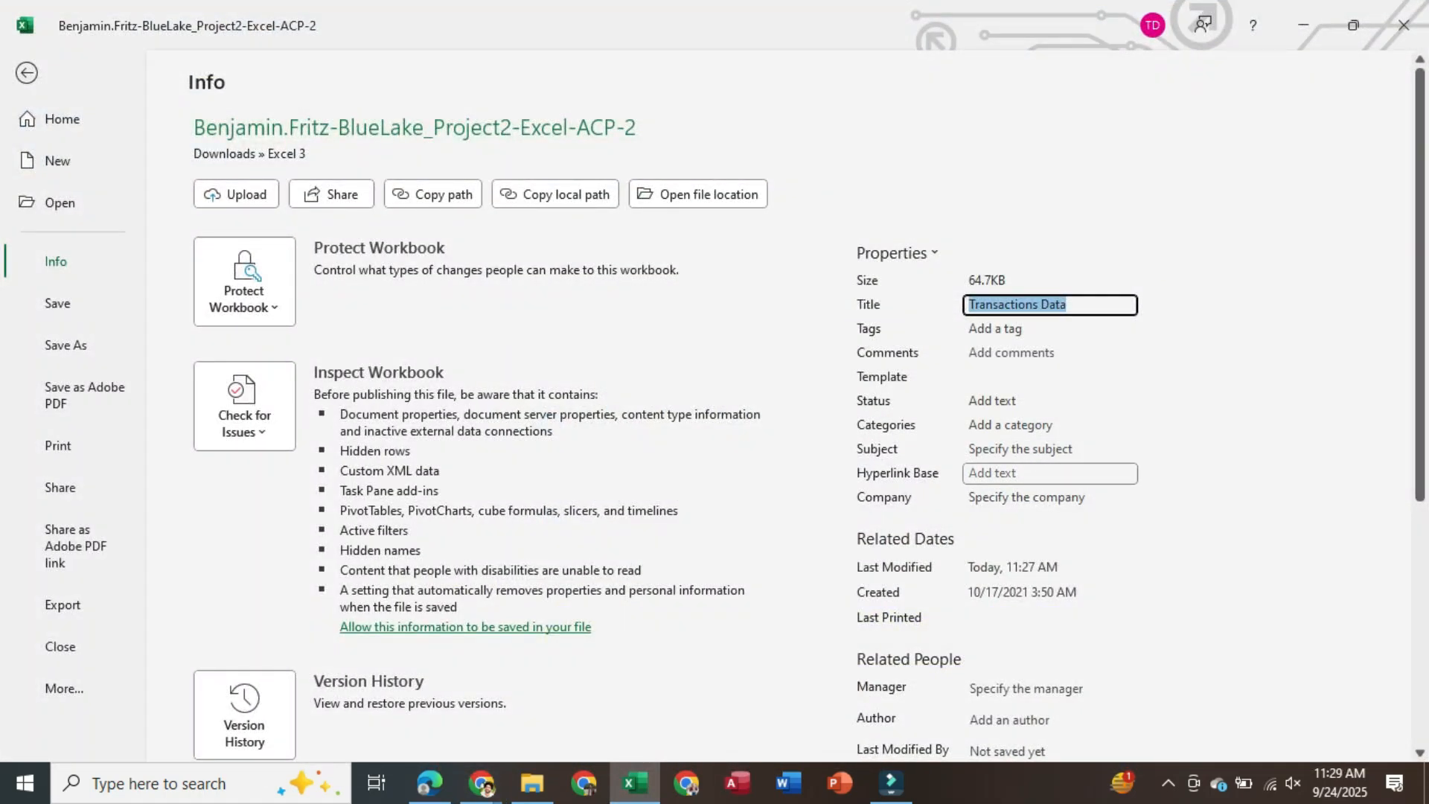
{"action": "scroll", "coordinate": [1050, 474], "scroll_direction": "down", "scroll_amount": 3}
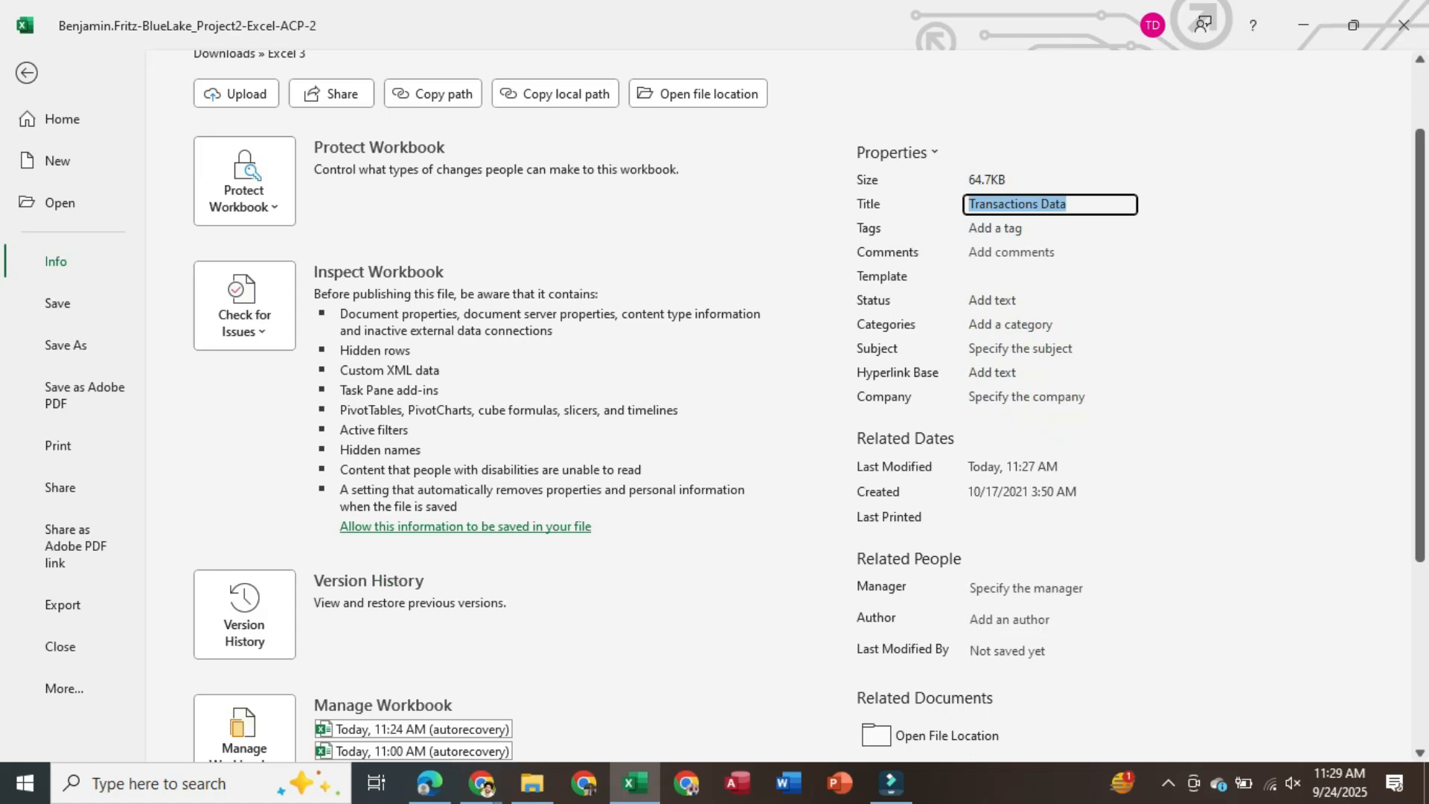
{"action": "left_click", "coordinate": [1030, 622]}
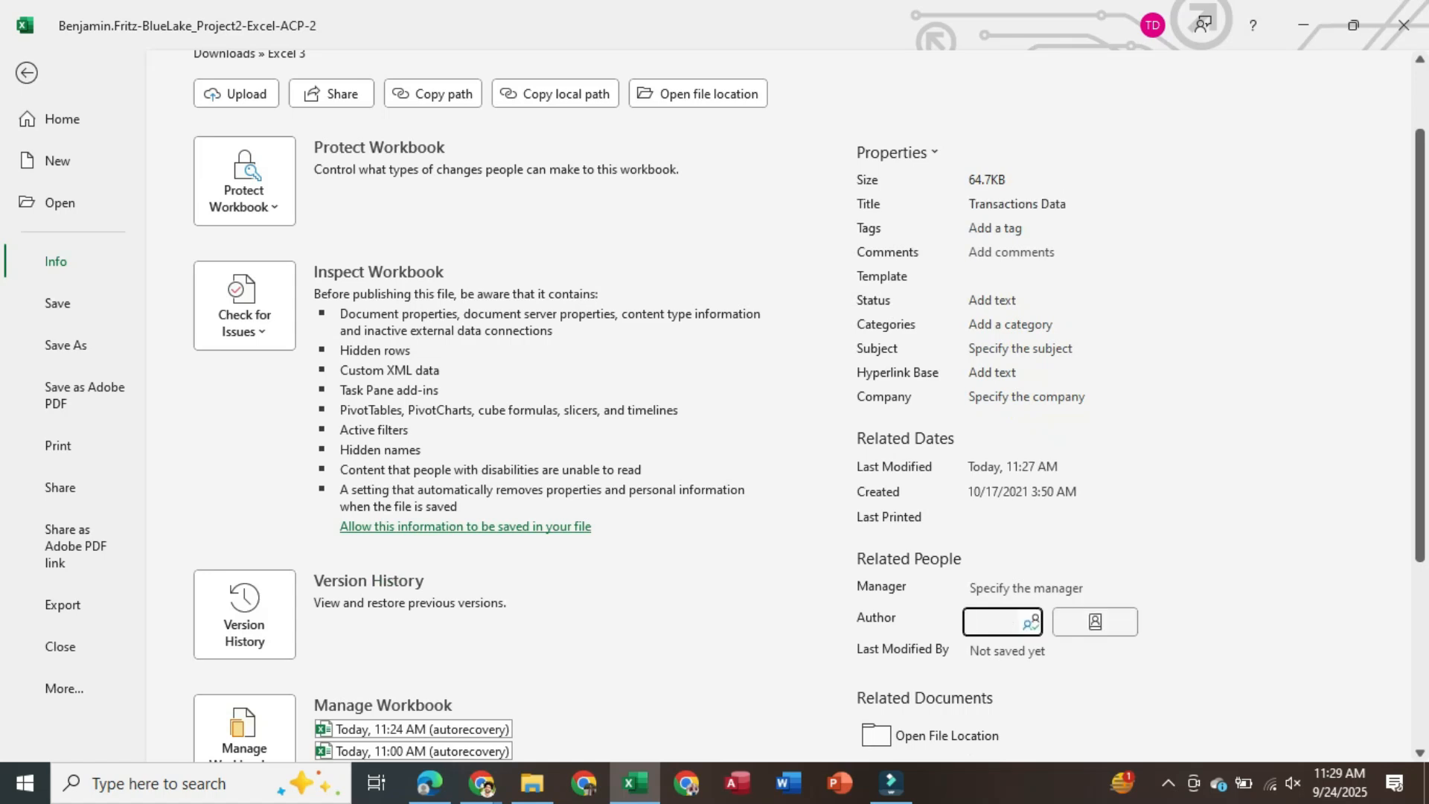
{"action": "key", "text": "Left"}
{"action": "key", "text": "Left"}
{"action": "key", "text": "Left"}
{"action": "key", "text": "Home"}
{"action": "key", "text": "Left"}
{"action": "key", "text": "Left"}
{"action": "key", "text": "Left"}
{"action": "key", "text": "BackSpace"}
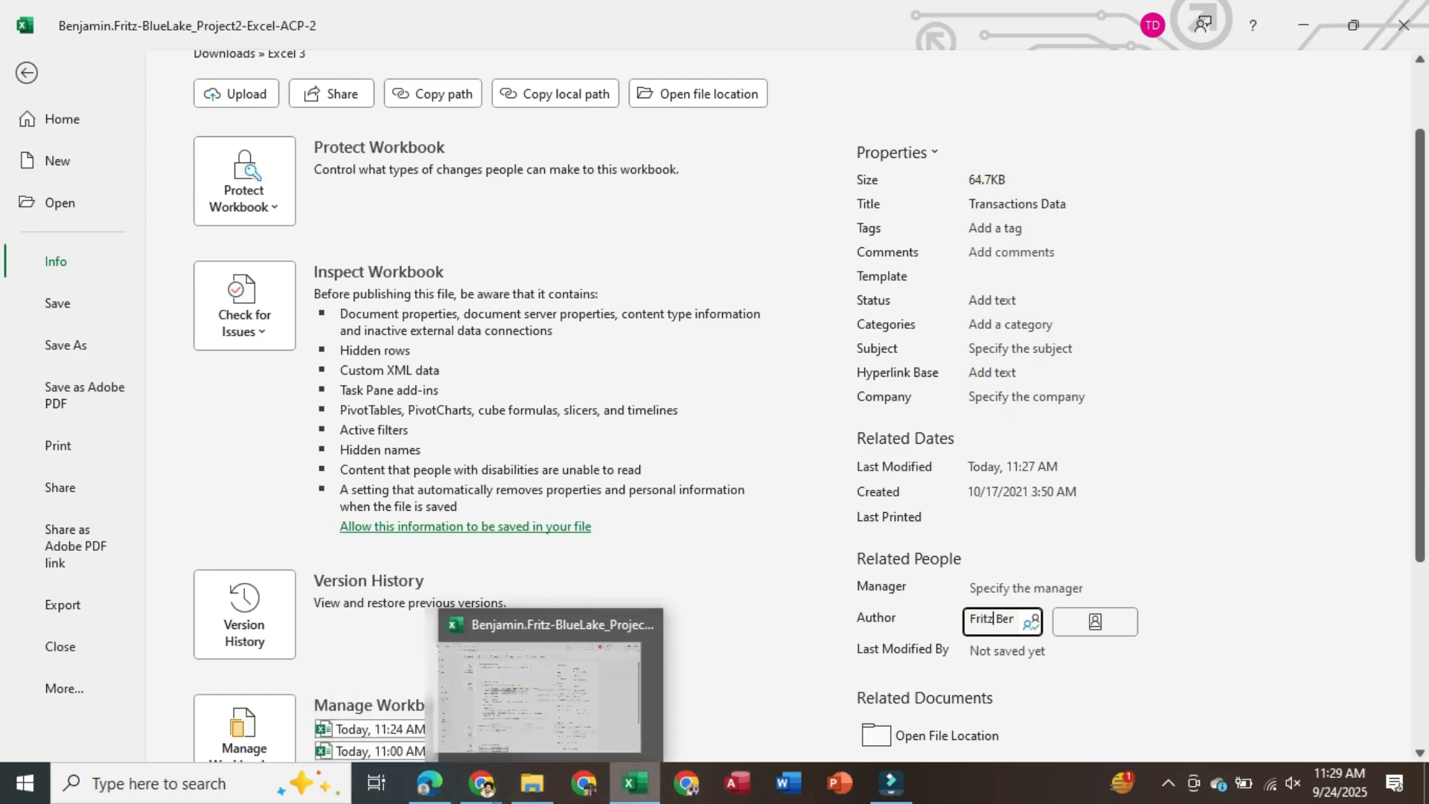
{"action": "left_click", "coordinate": [633, 784]}
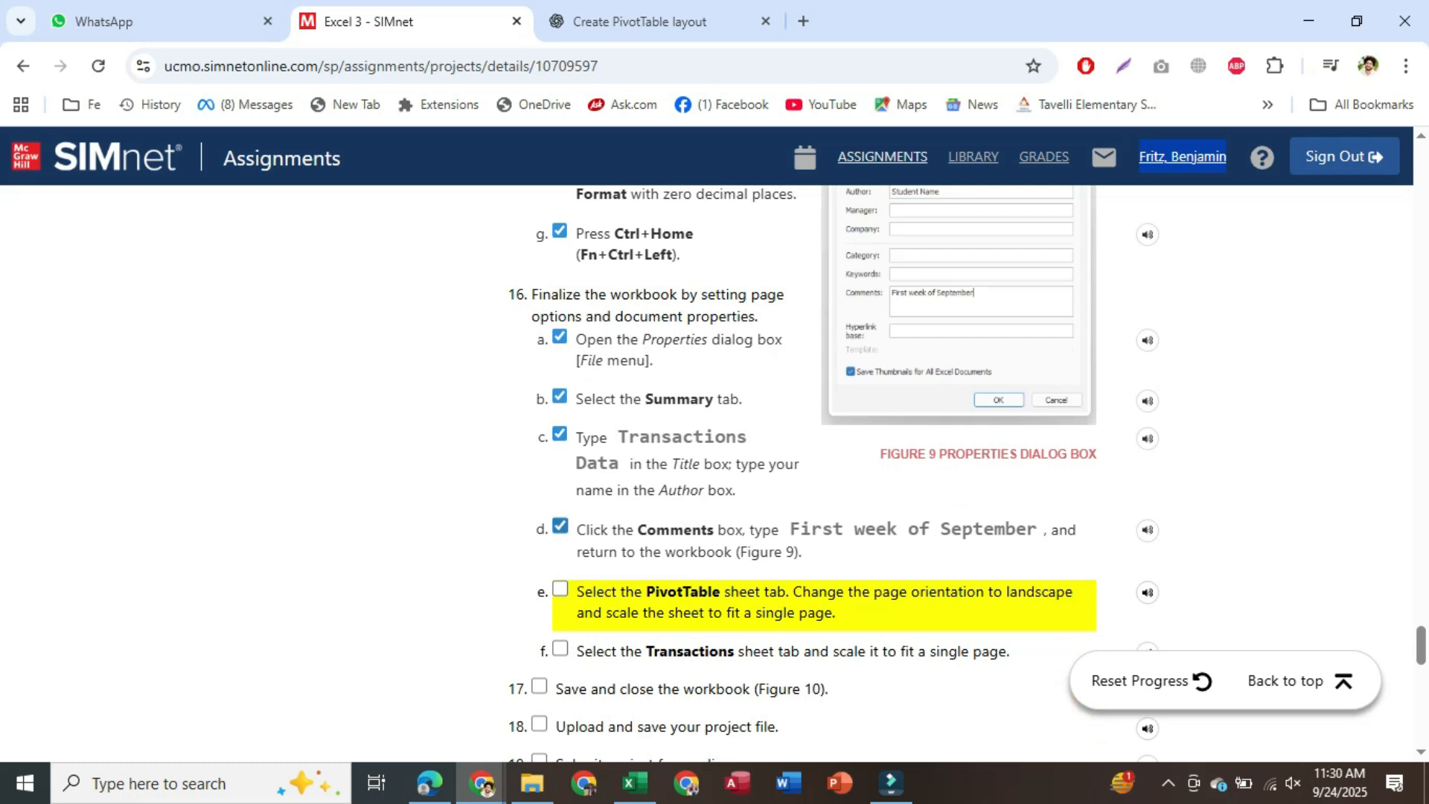
Copy 'First week of September' from SIMnet step d and return to Excel's Info page
{"action": "left_click_drag", "start_coordinate": [801, 530], "coordinate": [1037, 530]}
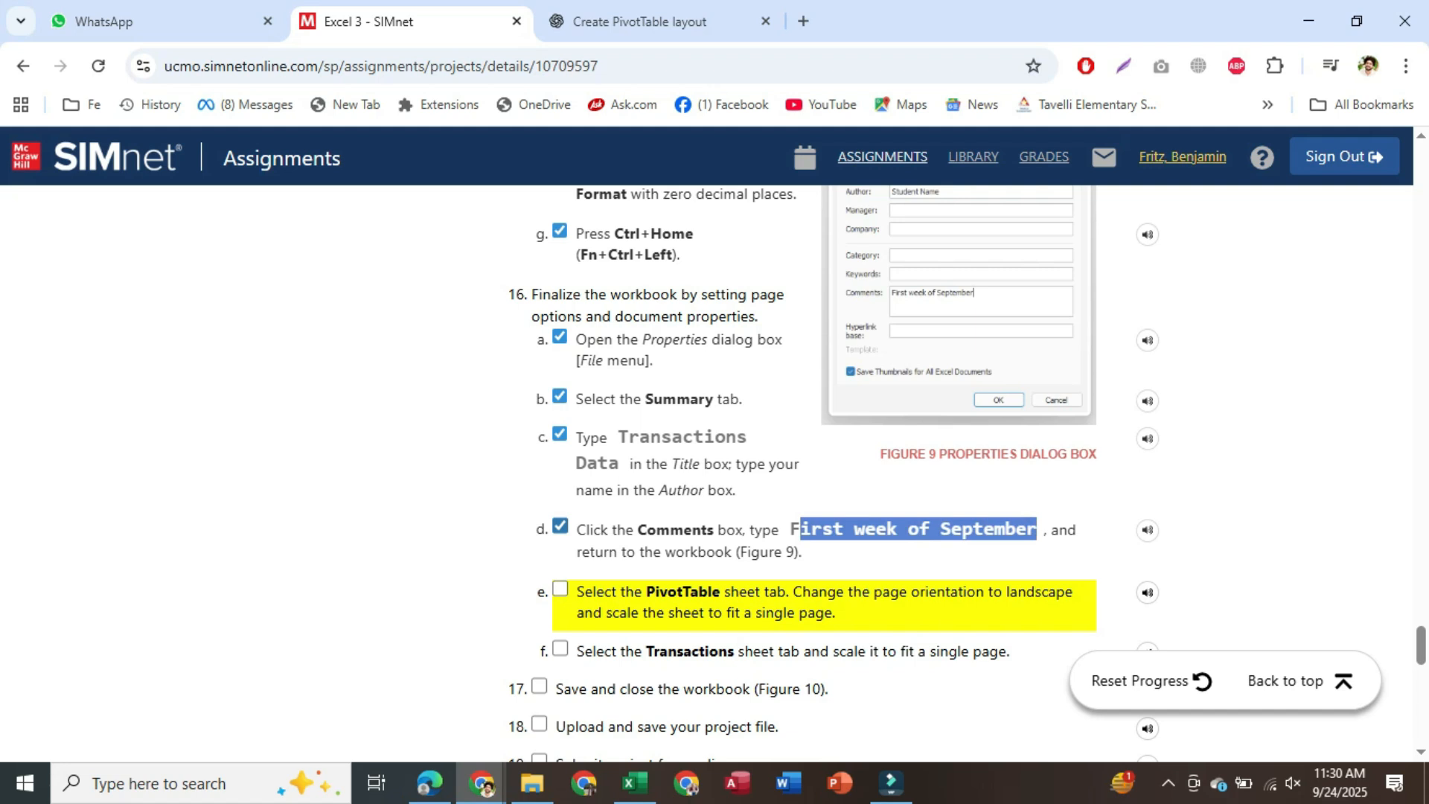
{"action": "left_click", "coordinate": [561, 526]}
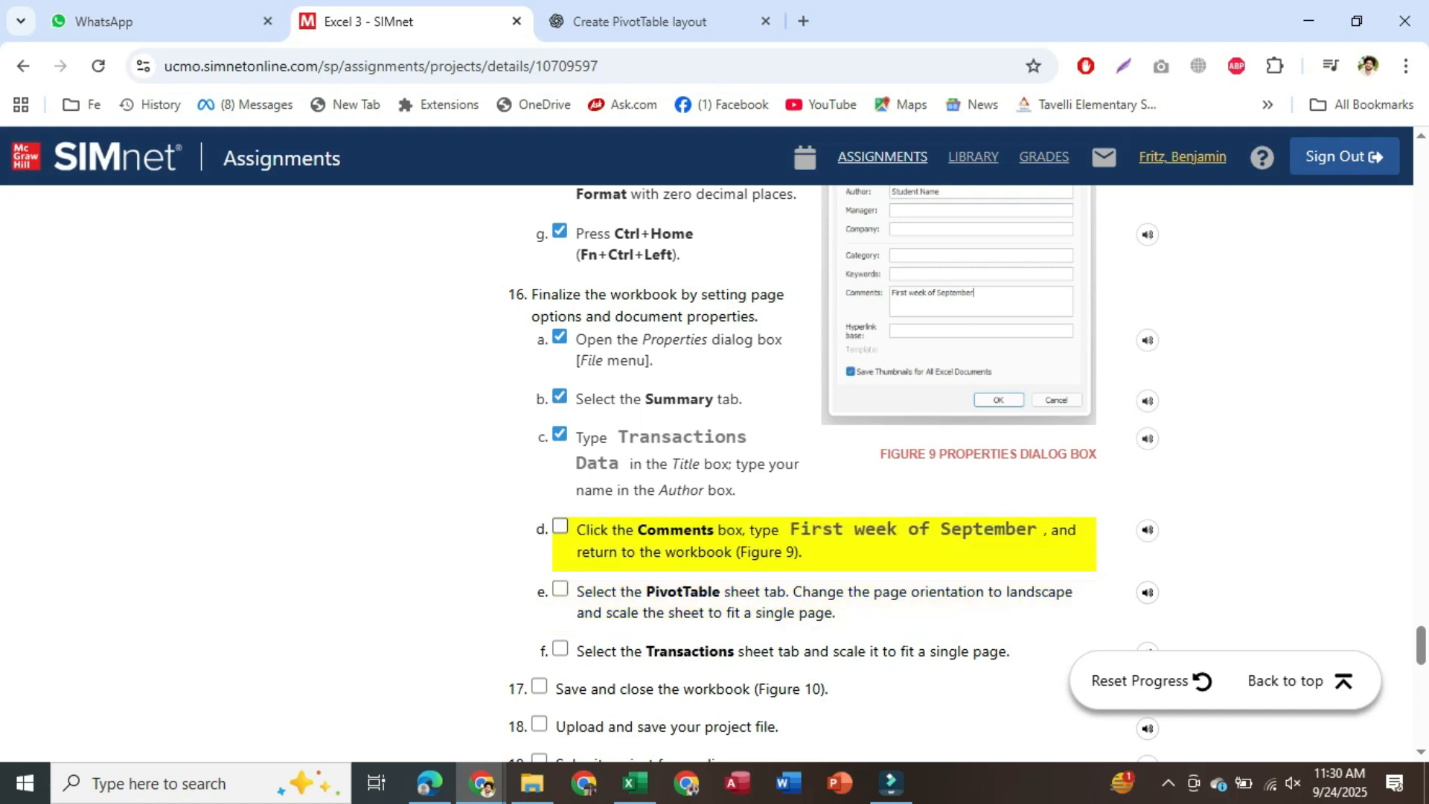
{"action": "left_click_drag", "start_coordinate": [790, 529], "coordinate": [1037, 529]}
{"action": "key", "text": "ctrl+c"}
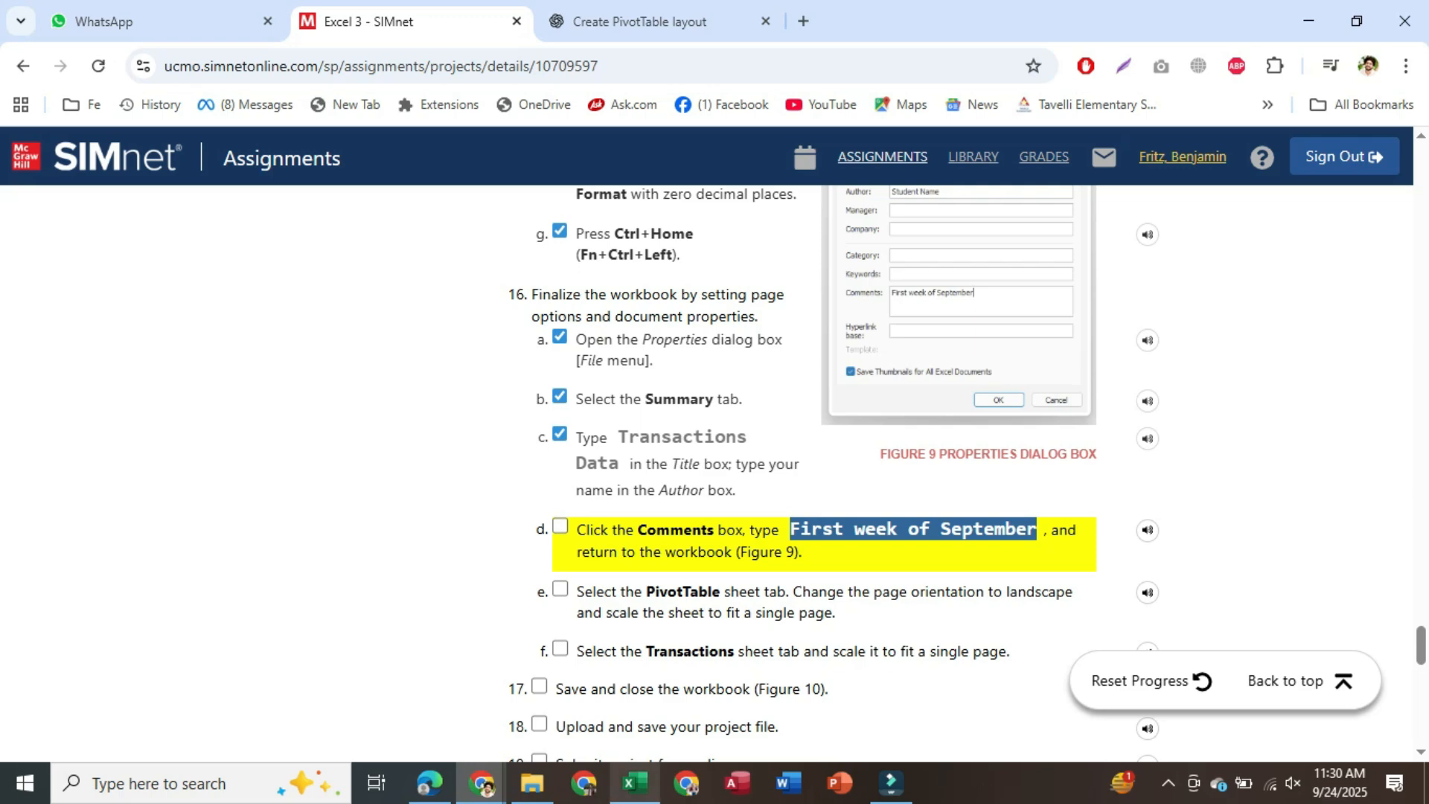
{"action": "left_click", "coordinate": [635, 783]}
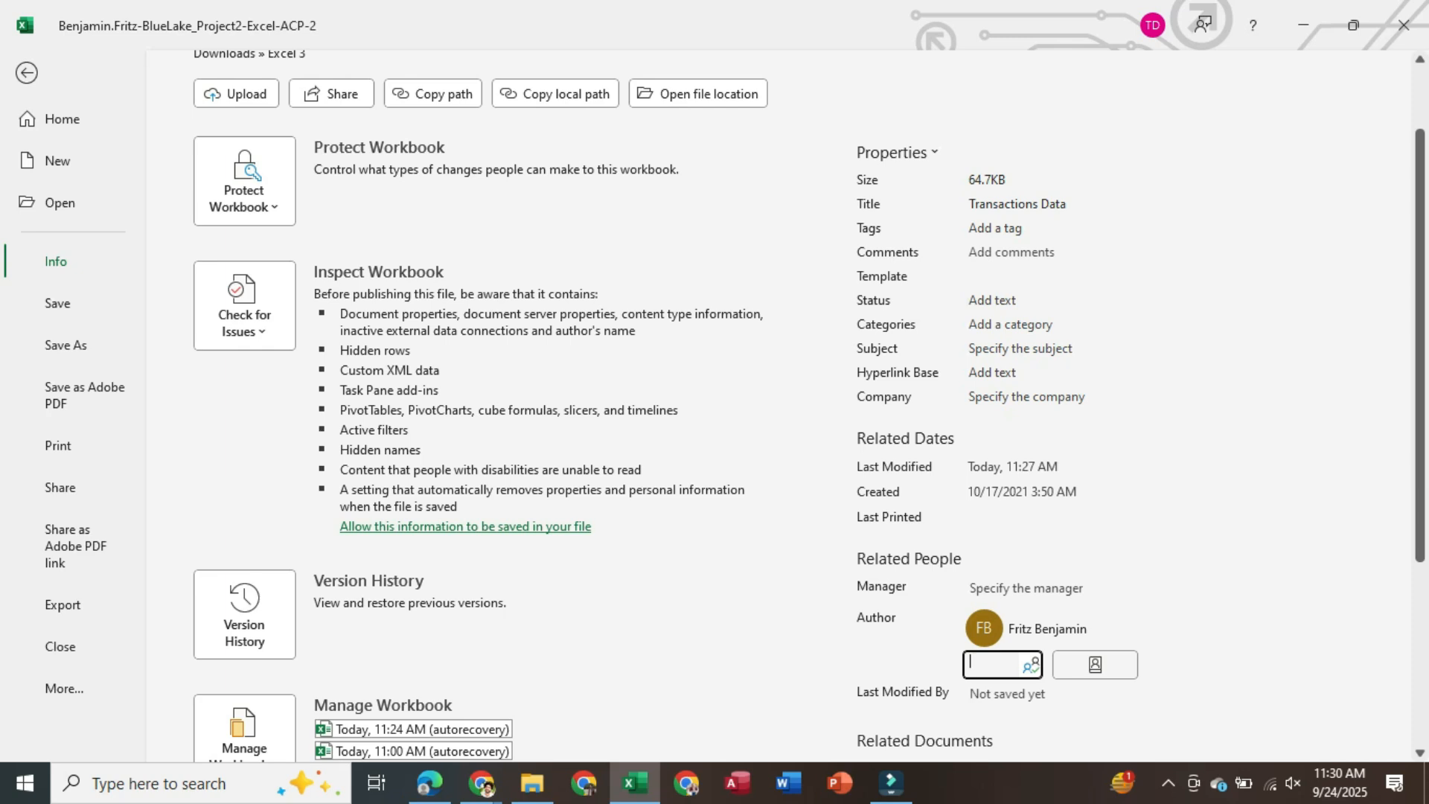
Paste 'First week of September' into the Comments property and tick step d in SIMnet
{"action": "left_click", "coordinate": [1023, 253]}
{"action": "key", "text": "ctrl+v"}
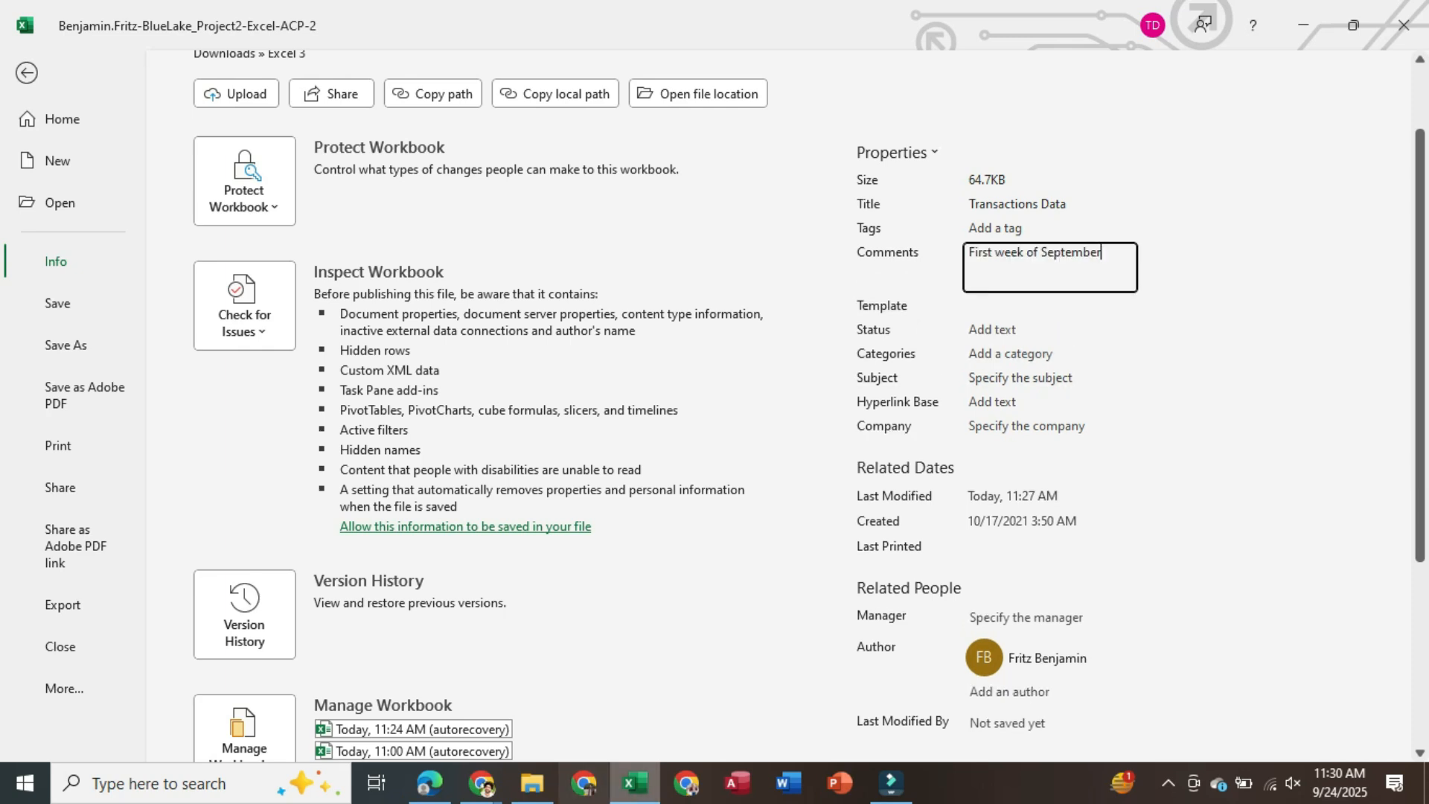
{"action": "left_click", "coordinate": [635, 784]}
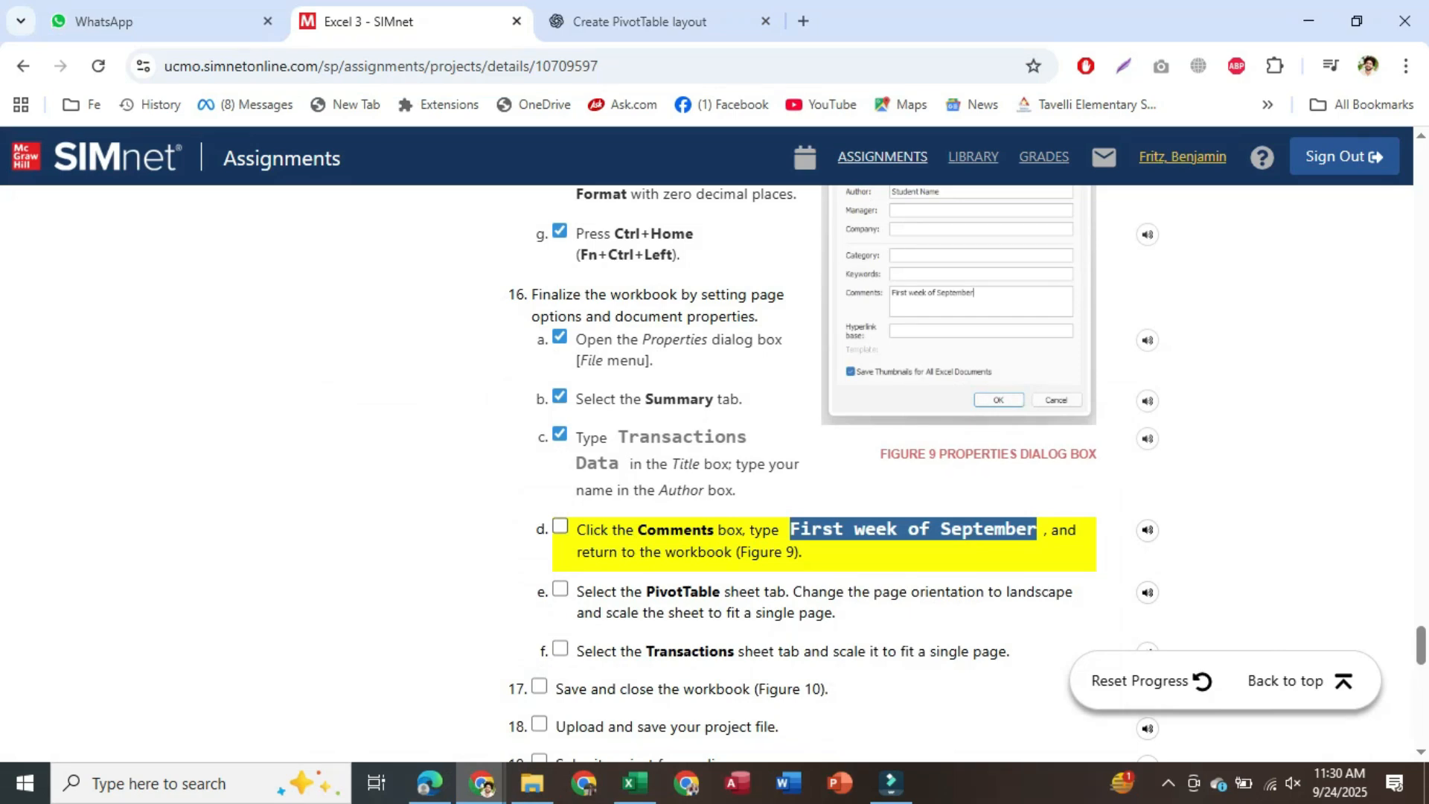
{"action": "left_click", "coordinate": [561, 527]}
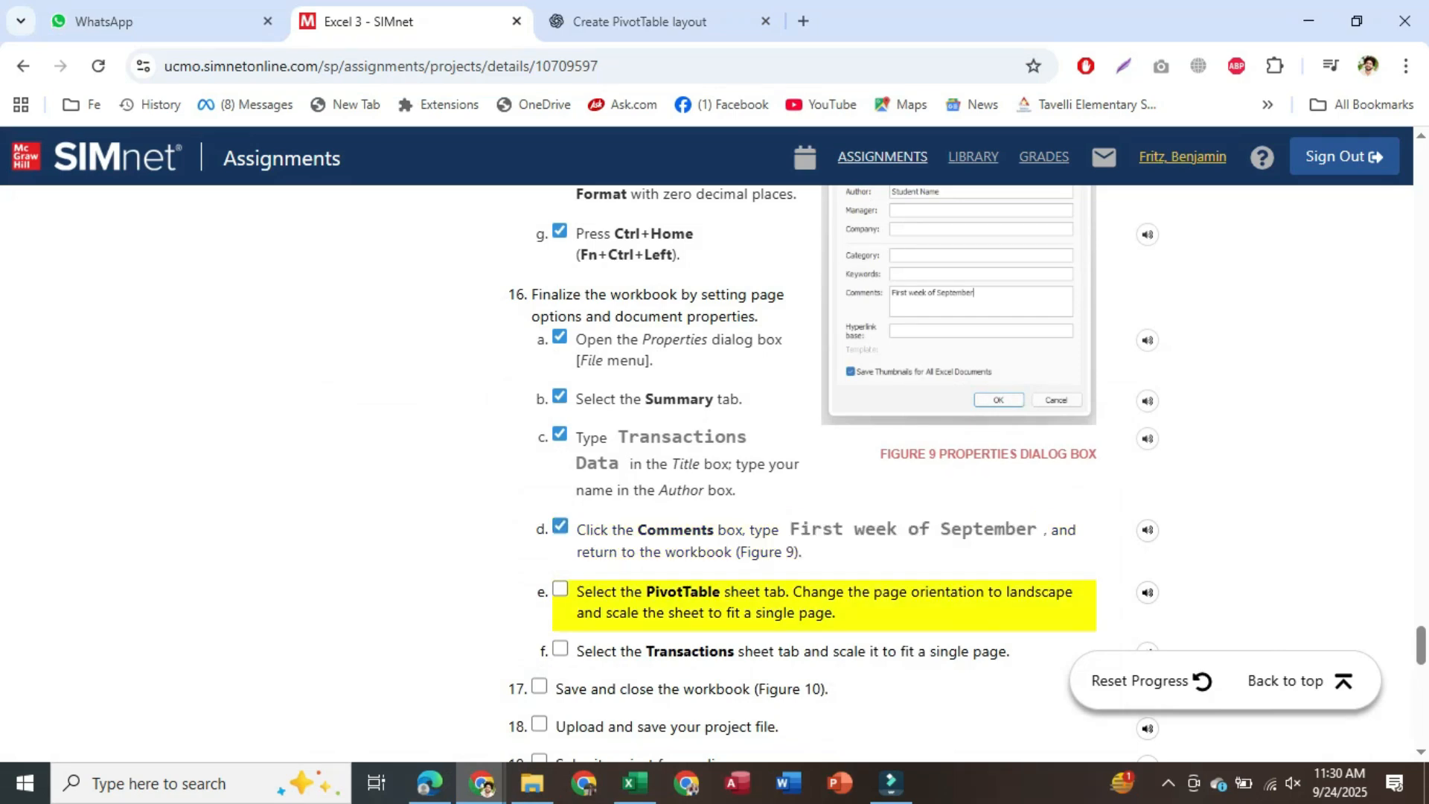
{"action": "scroll", "coordinate": [708, 474], "scroll_direction": "down", "scroll_amount": 1}
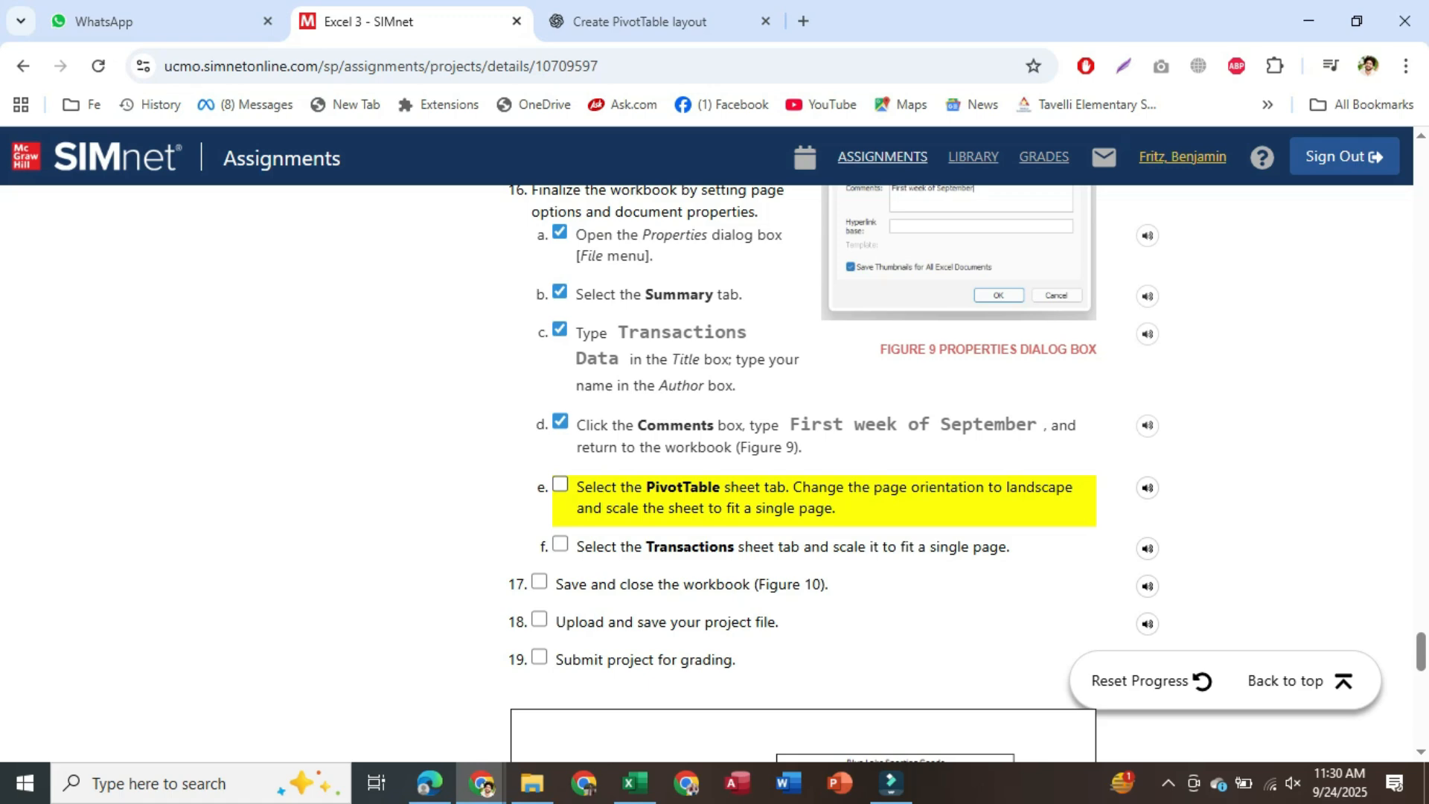
Commit the new Comments property and leave Backstage view for the PivotTable sheet
{"action": "left_click", "coordinate": [635, 782]}
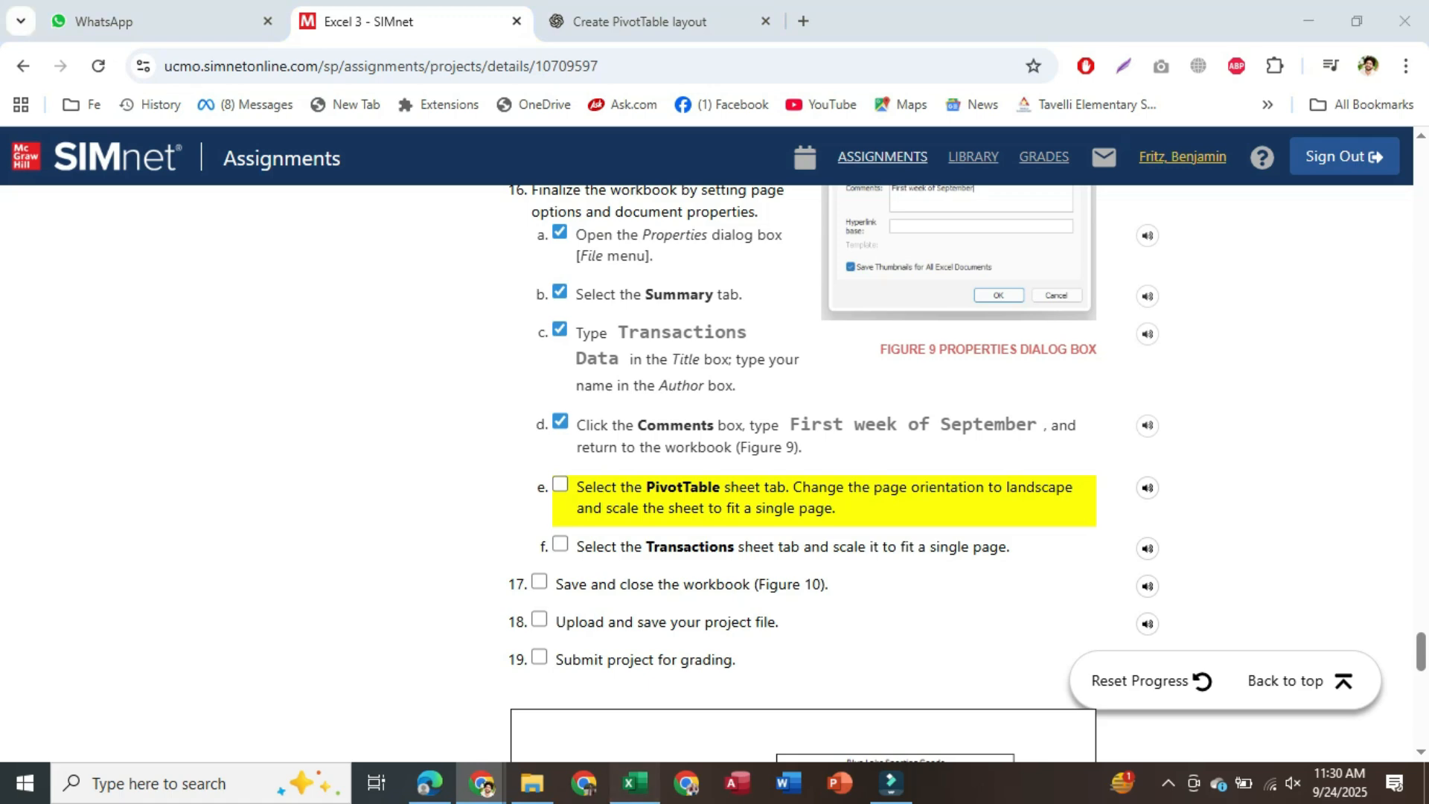
{"action": "left_click", "coordinate": [1101, 253]}
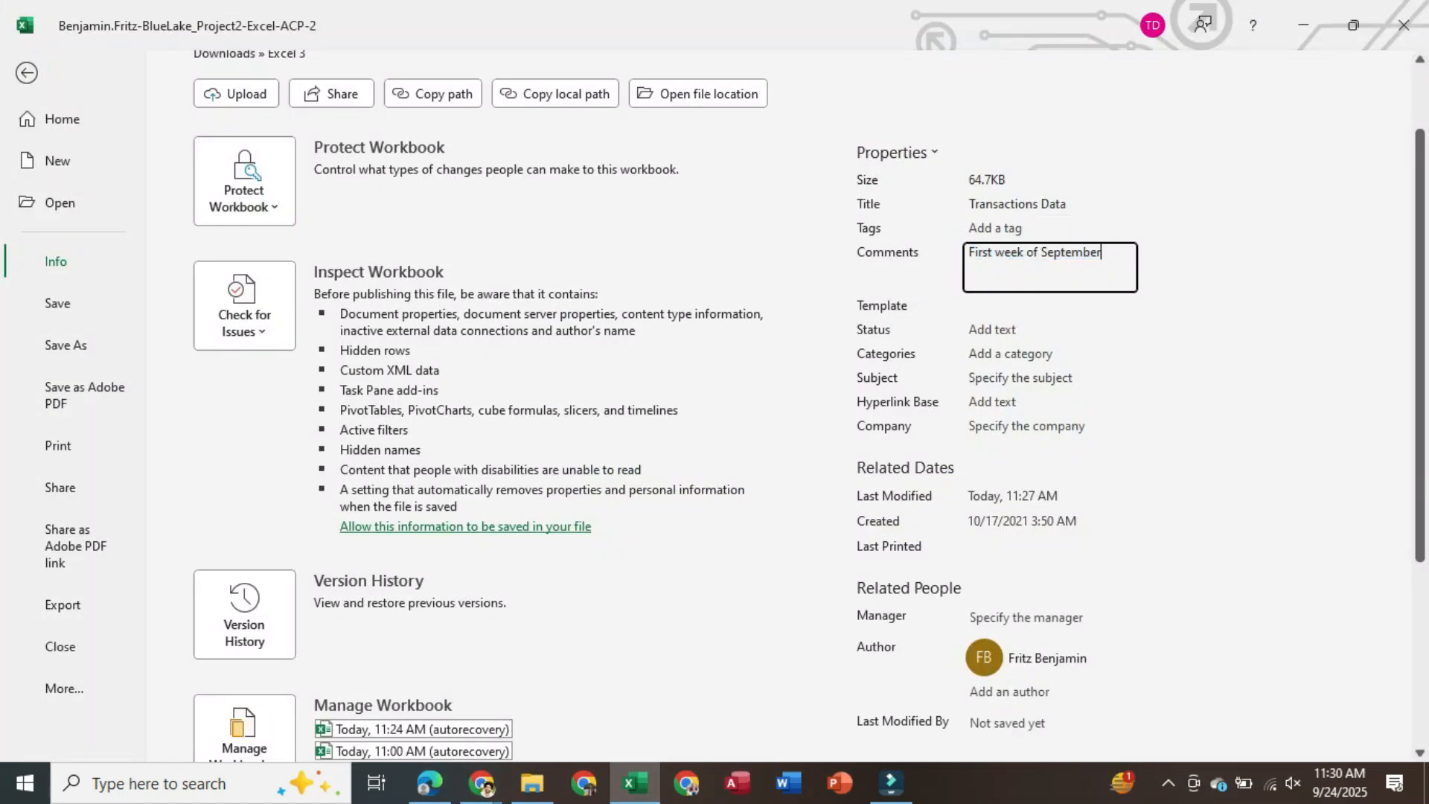
{"action": "left_click", "coordinate": [73, 261]}
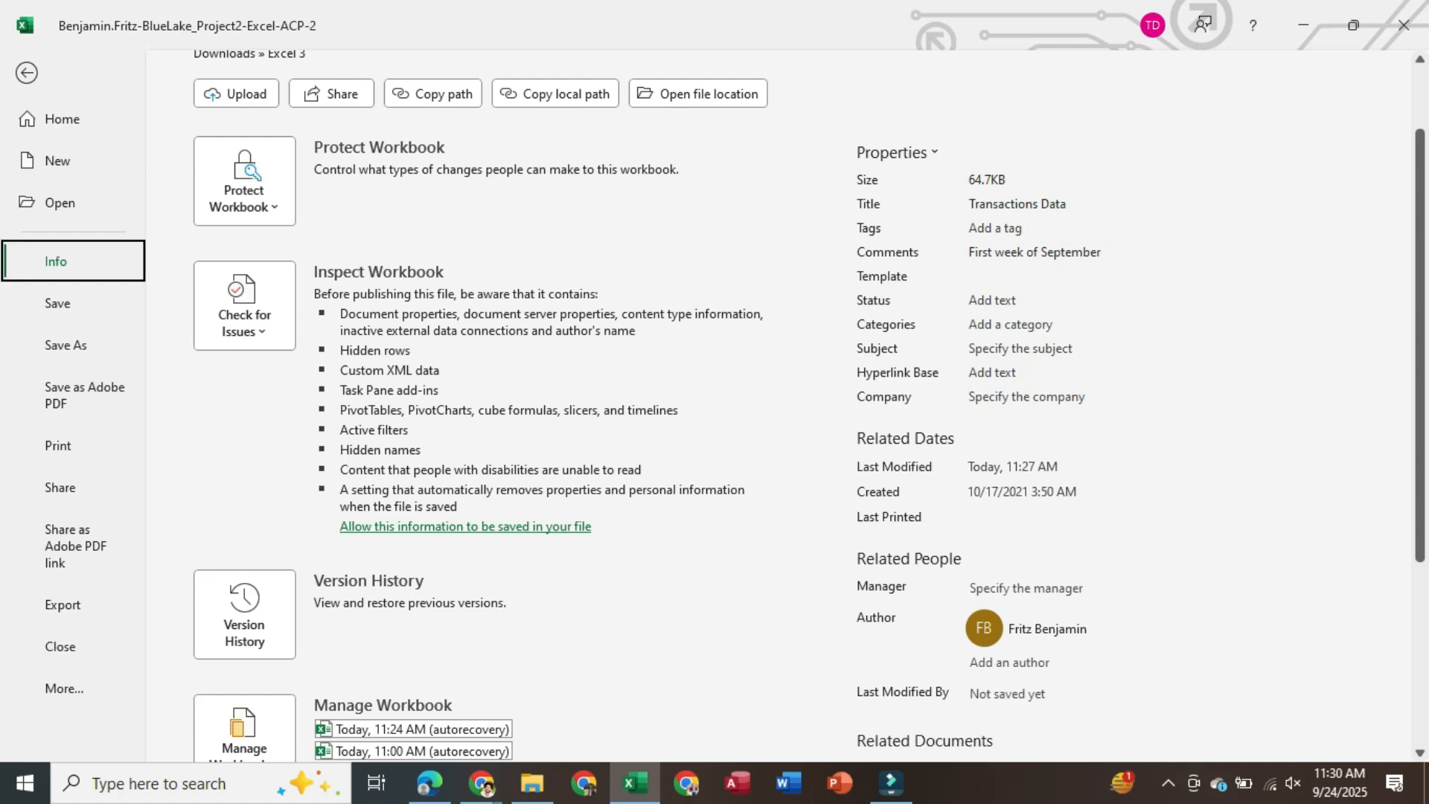
{"action": "key", "text": "Escape"}
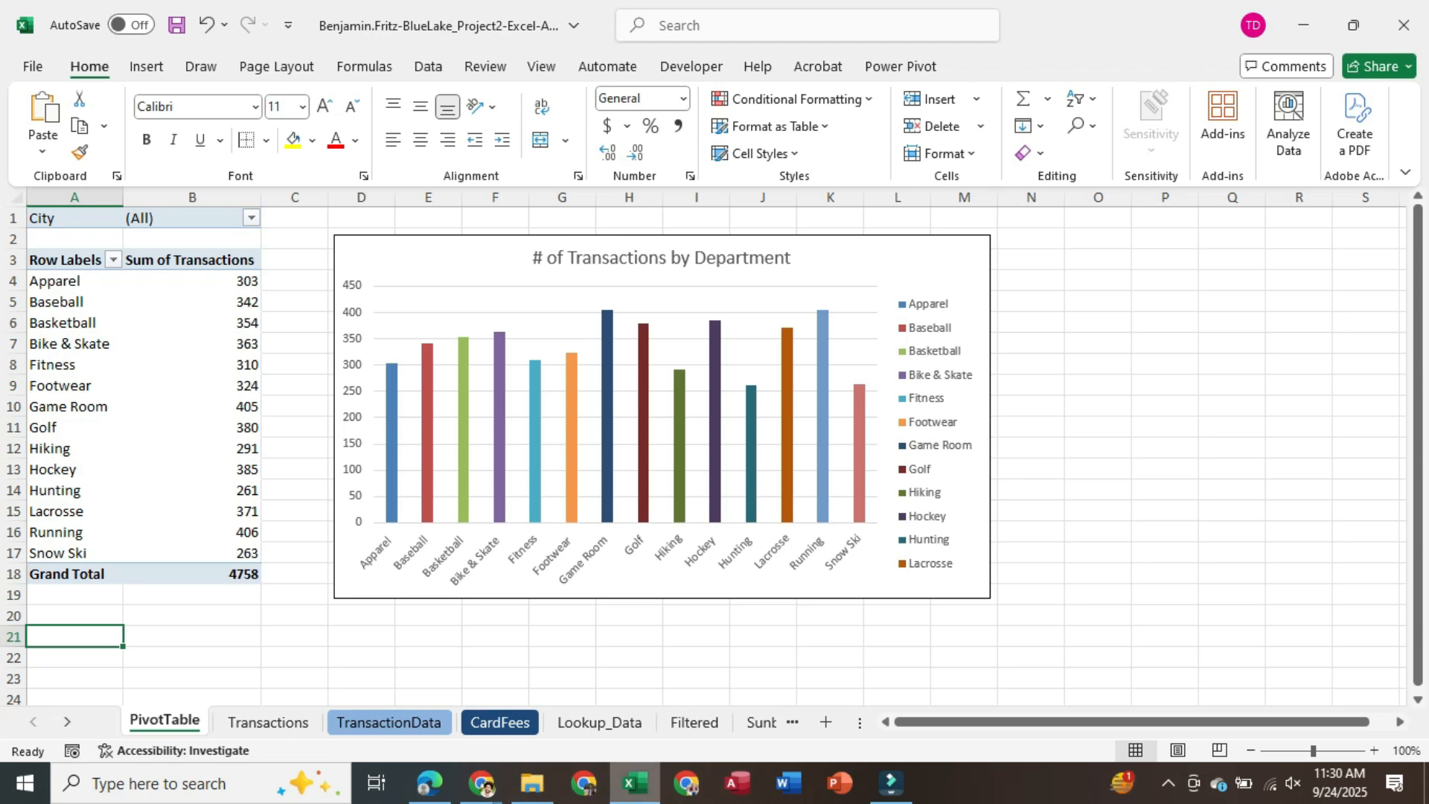
Switch the PivotTable sheet's page orientation to Landscape
{"action": "left_click", "coordinate": [481, 783]}
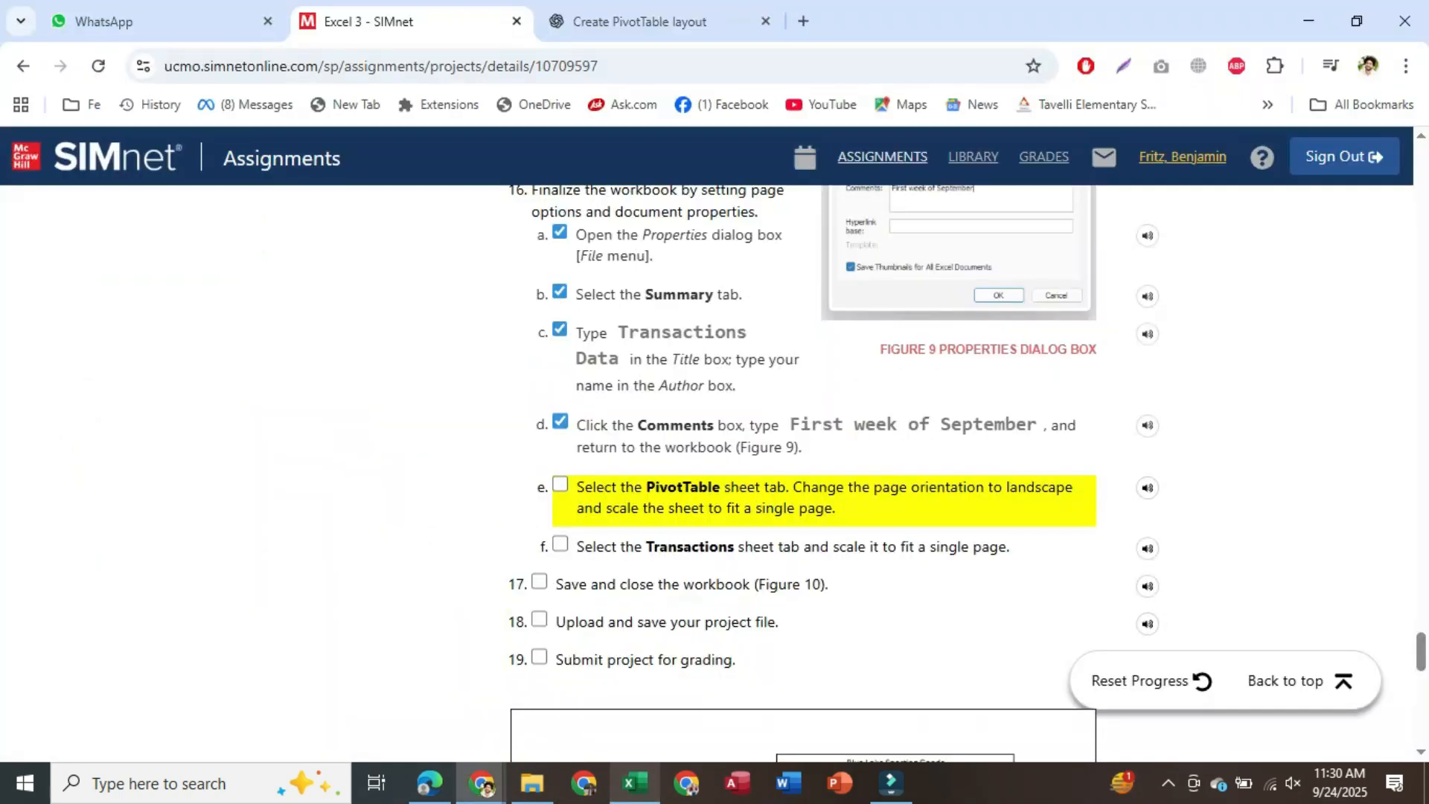
{"action": "left_click", "coordinate": [634, 783]}
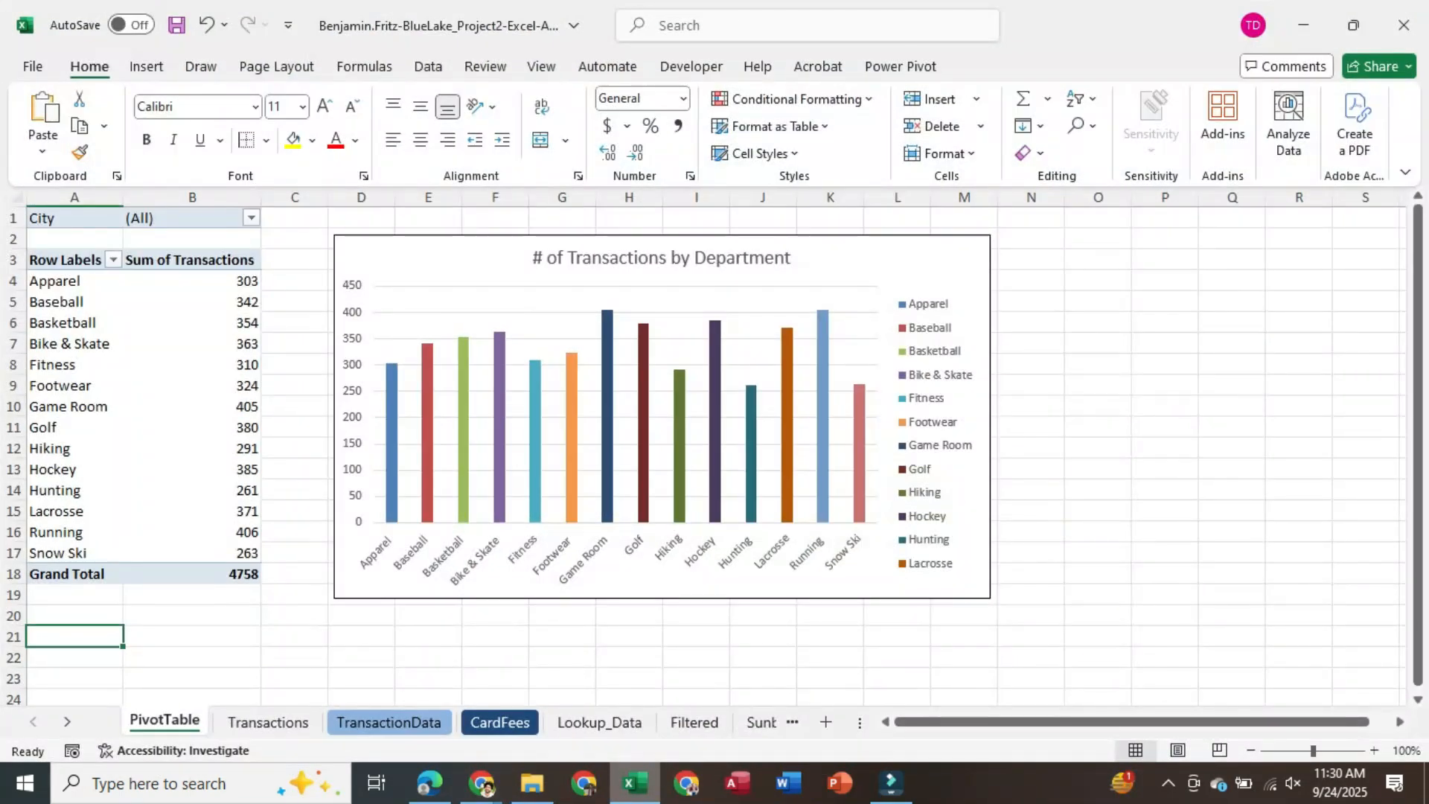
{"action": "left_click", "coordinate": [276, 67]}
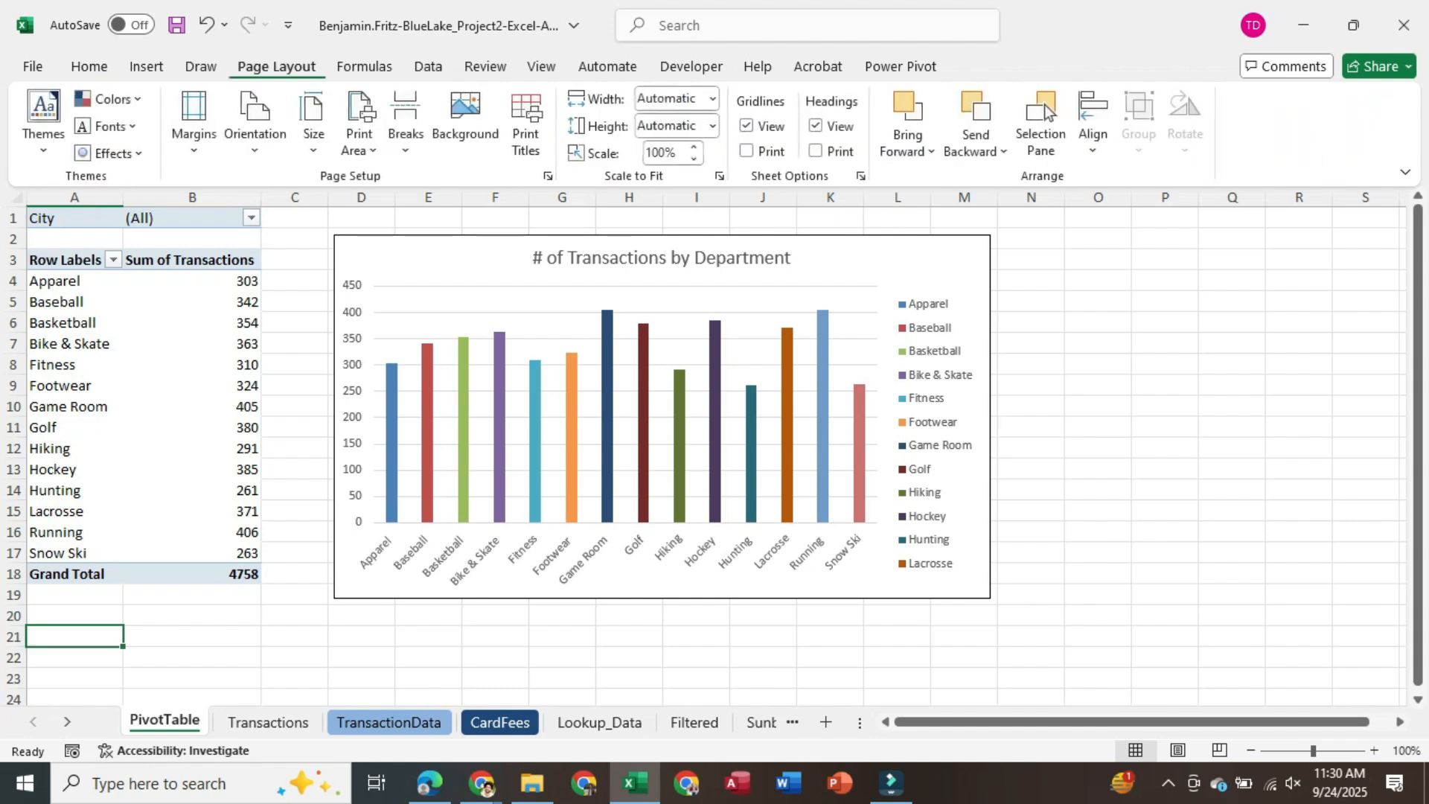
{"action": "left_click", "coordinate": [255, 123]}
{"action": "left_click", "coordinate": [314, 243]}
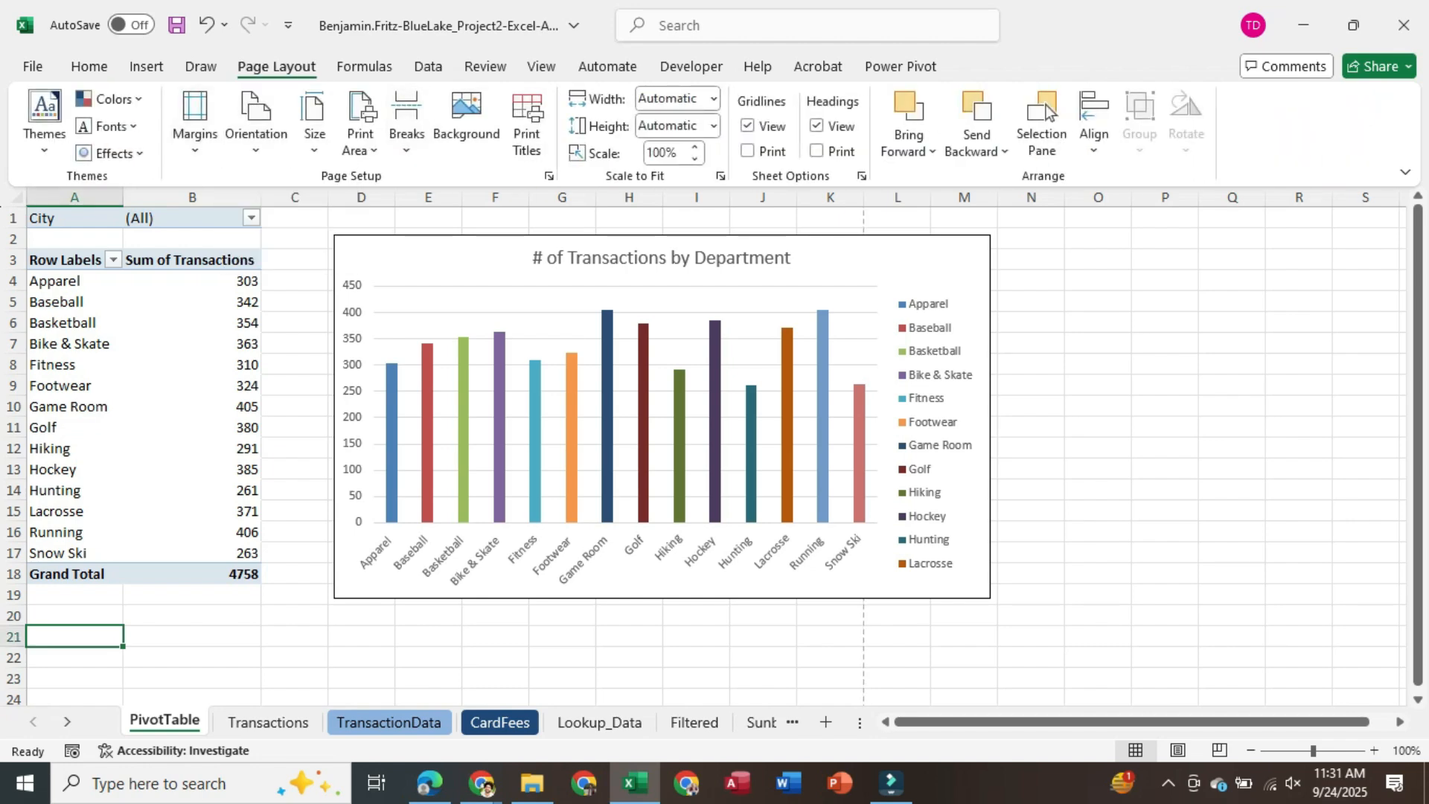
{"action": "left_click", "coordinate": [360, 134]}
{"action": "left_click", "coordinate": [360, 134]}
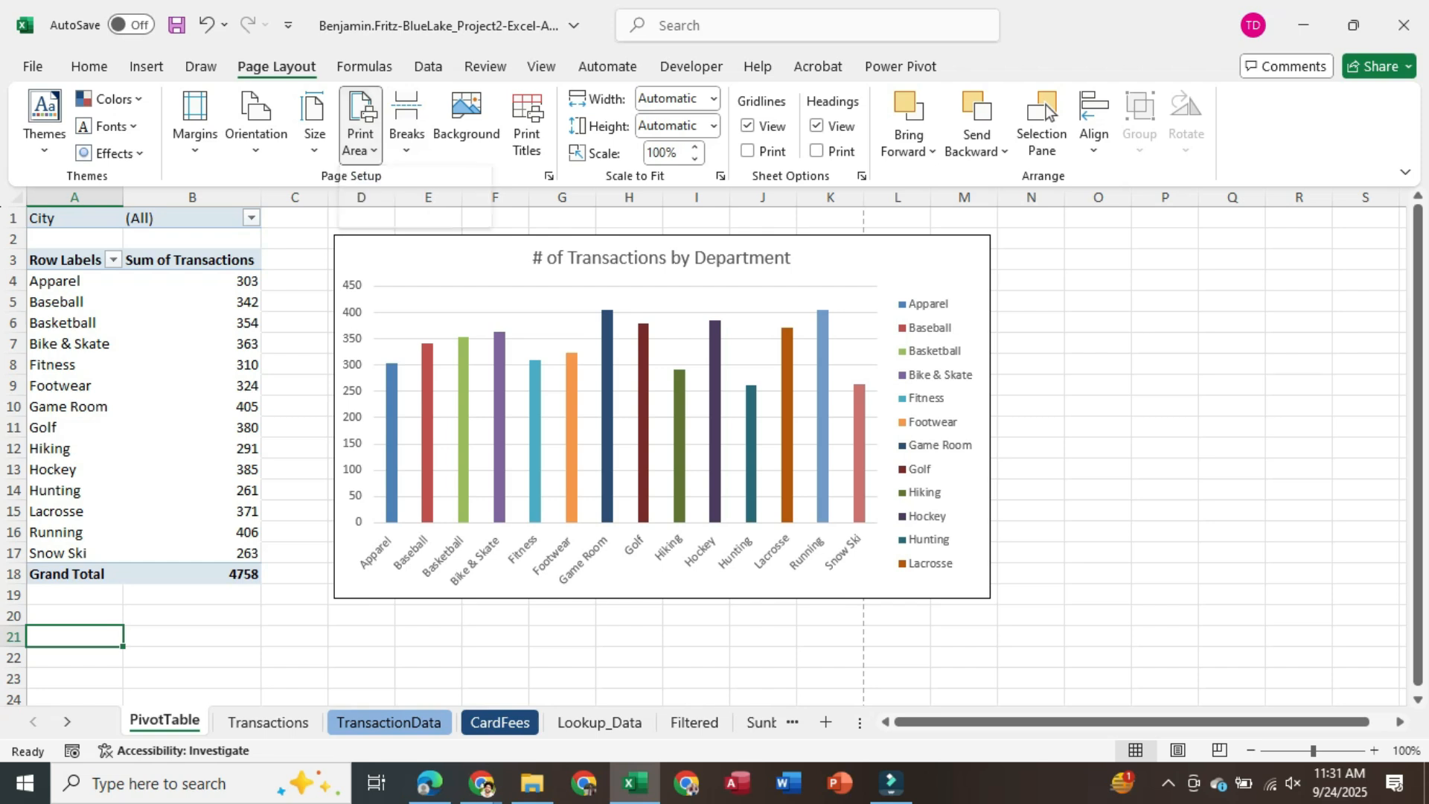
Scale the PivotTable sheet to 1 page wide by 1 page tall
{"action": "left_click", "coordinate": [713, 99]}
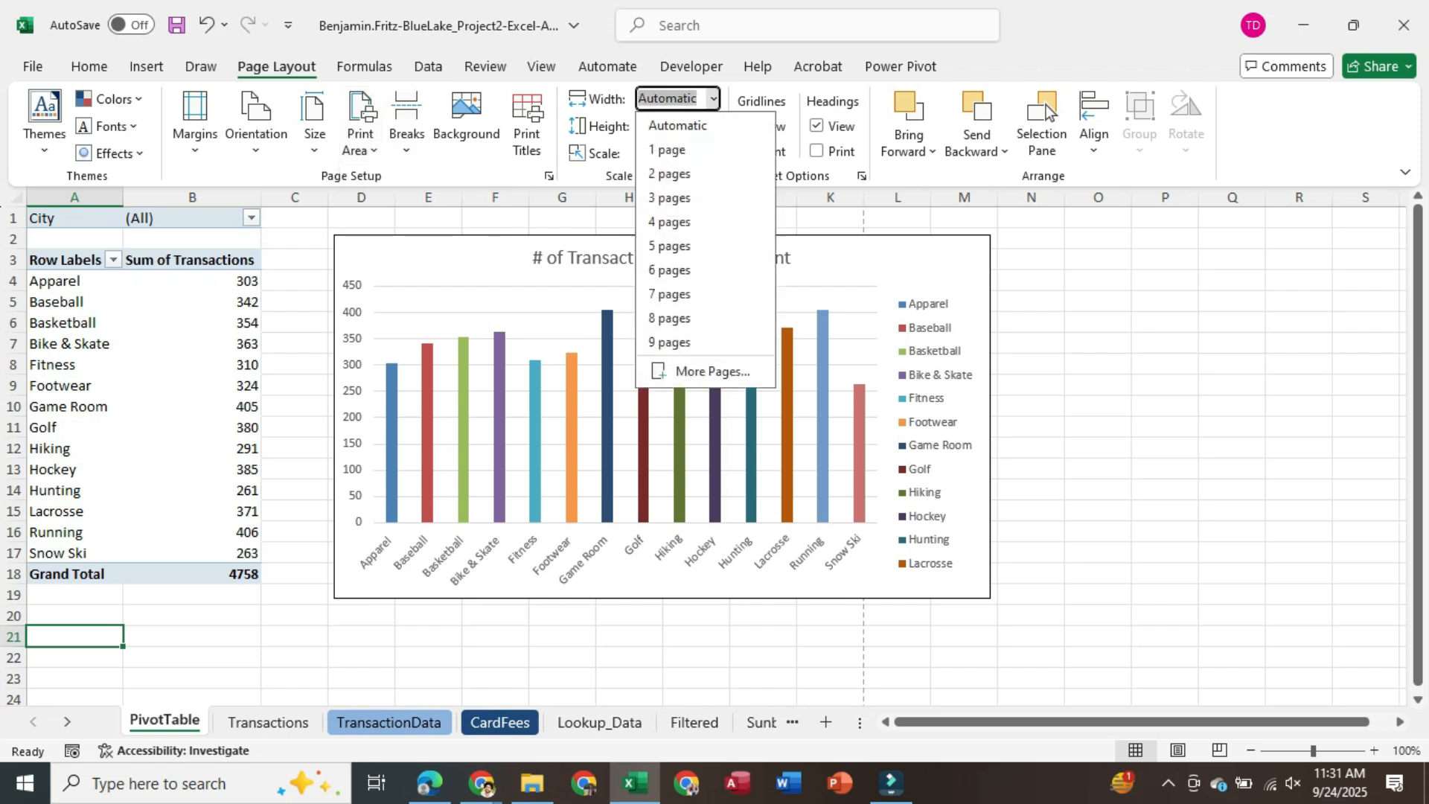
{"action": "left_click", "coordinate": [670, 149]}
{"action": "left_click", "coordinate": [714, 127]}
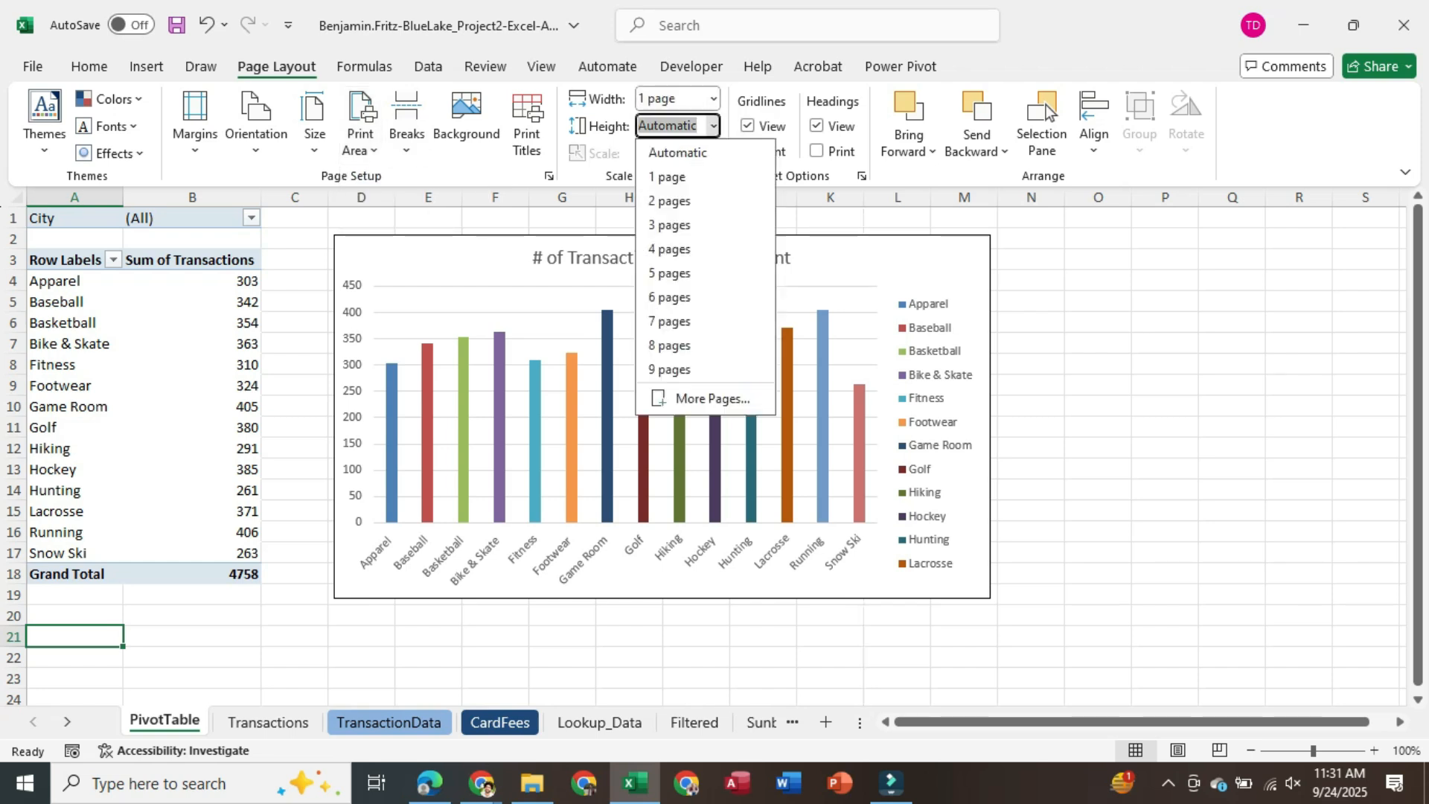
{"action": "left_click", "coordinate": [670, 176]}
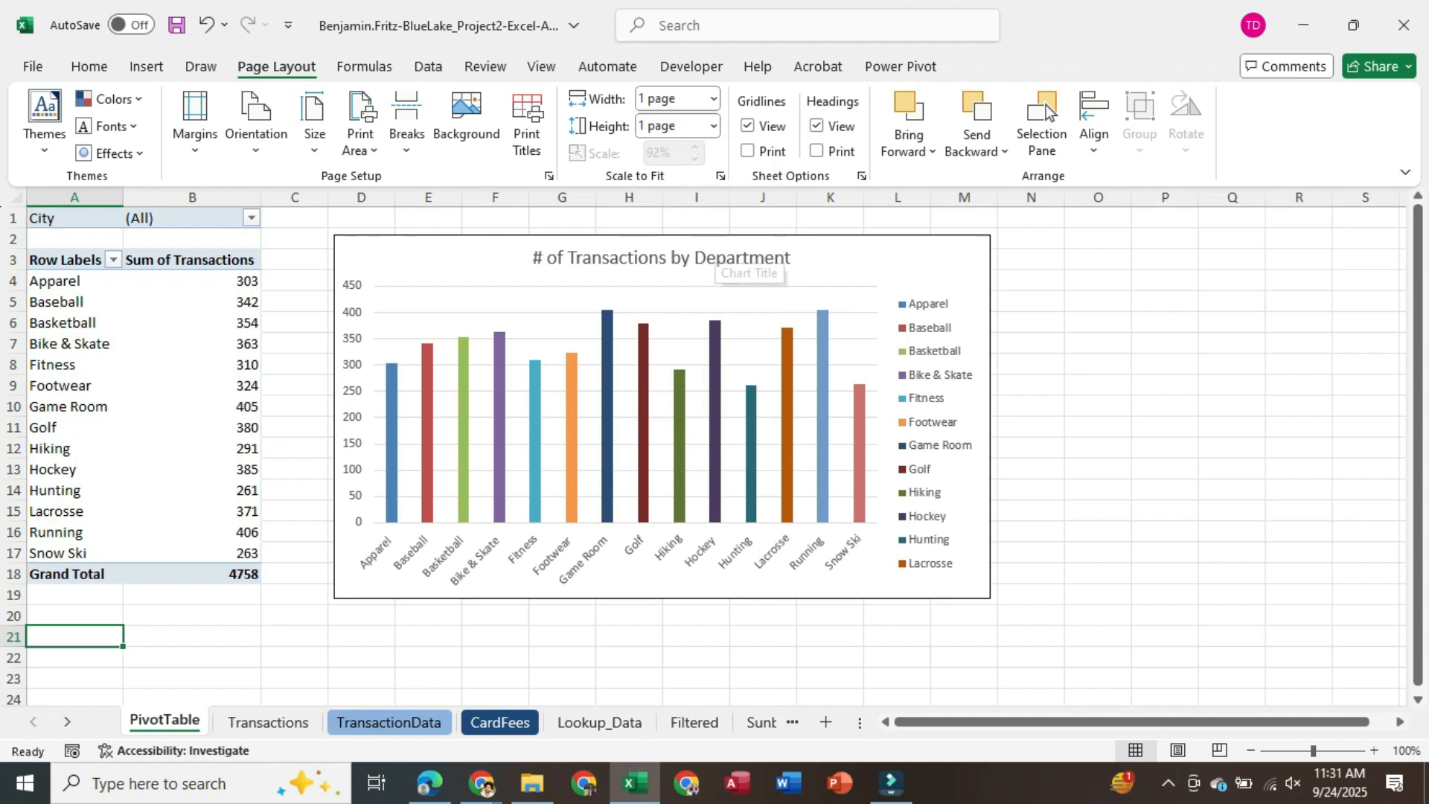
{"action": "key", "text": "alt+Tab"}
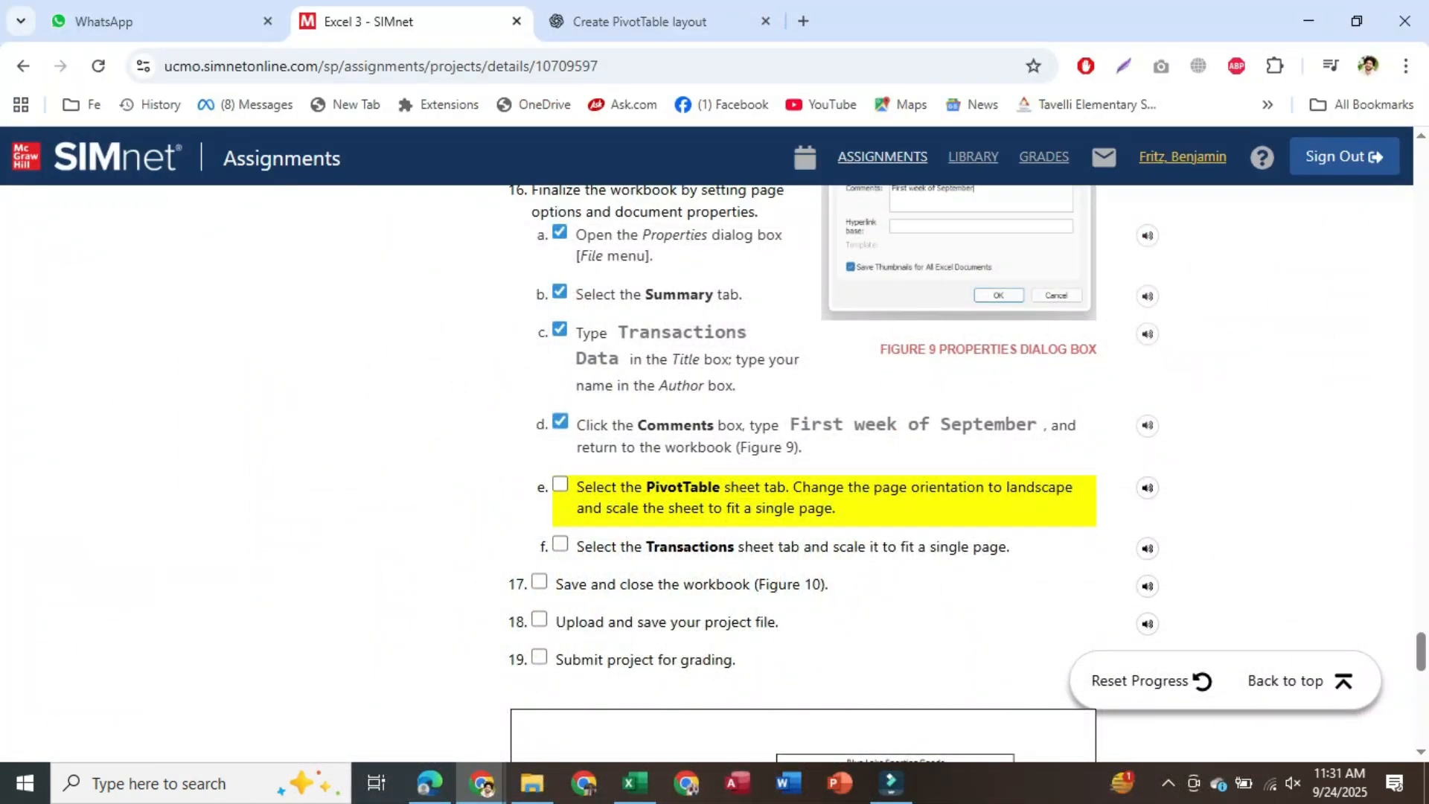
Tick step e, scale the Transactions sheet to 1 page wide by 1 page tall, and save
{"action": "left_click", "coordinate": [560, 484]}
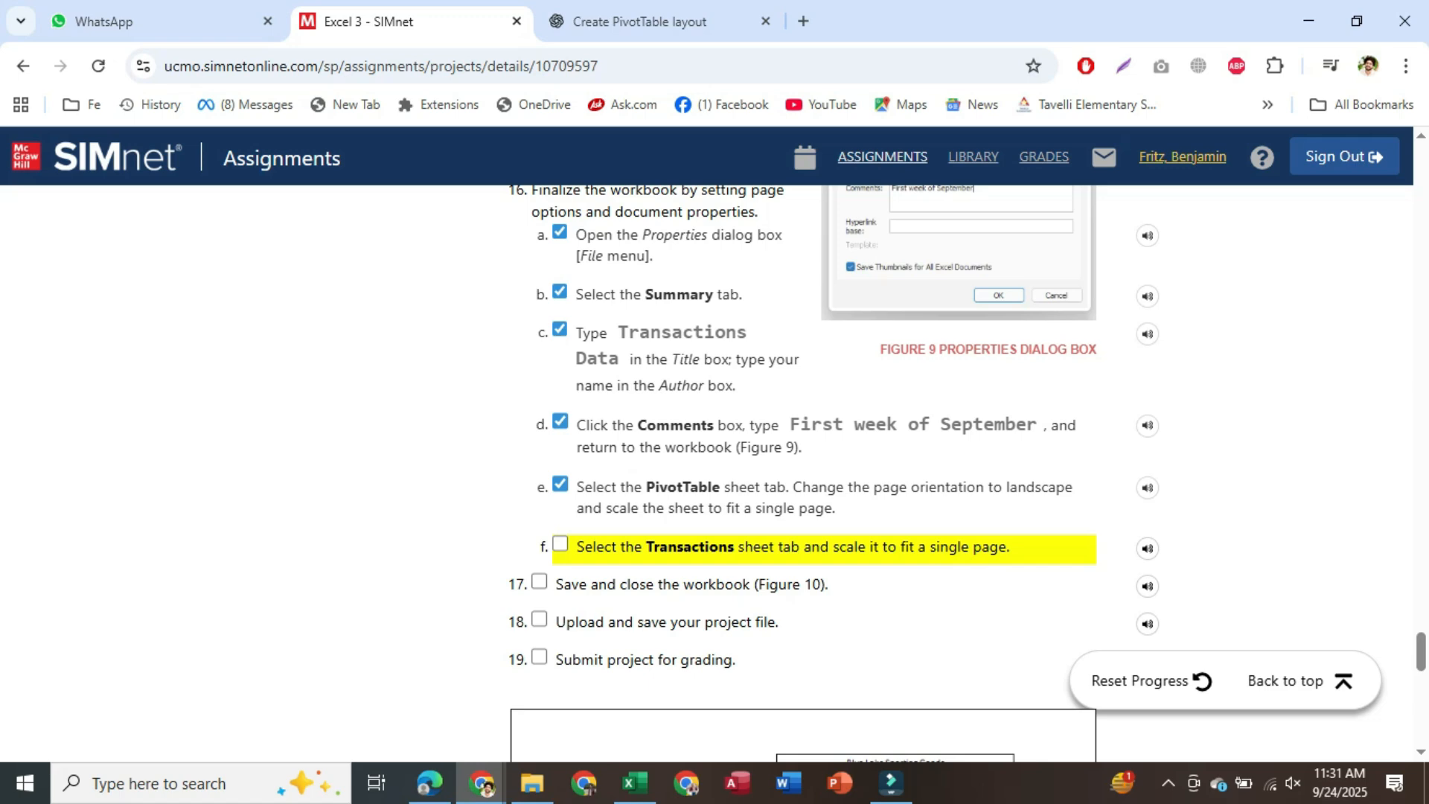
{"action": "left_click", "coordinate": [635, 783]}
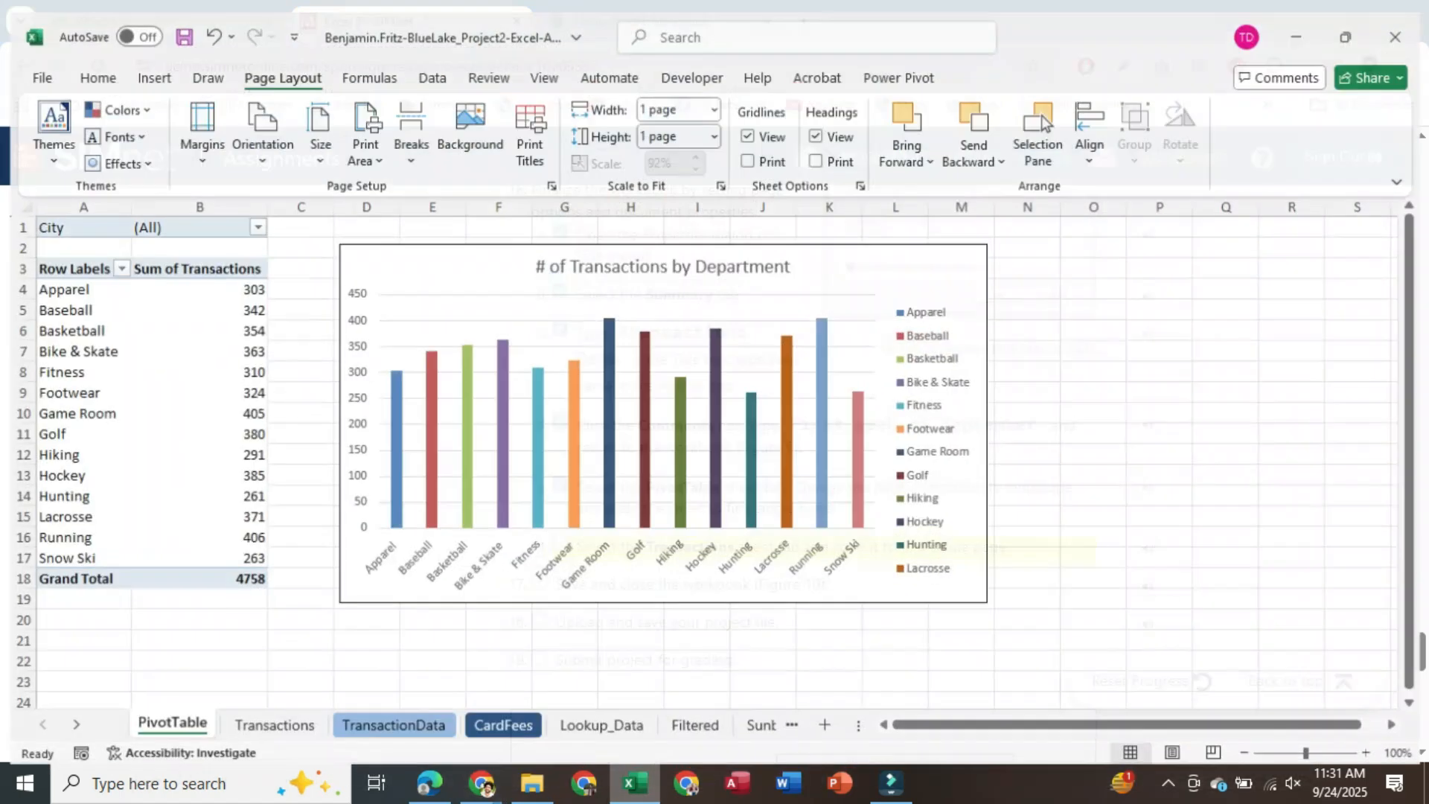
{"action": "left_click", "coordinate": [267, 720]}
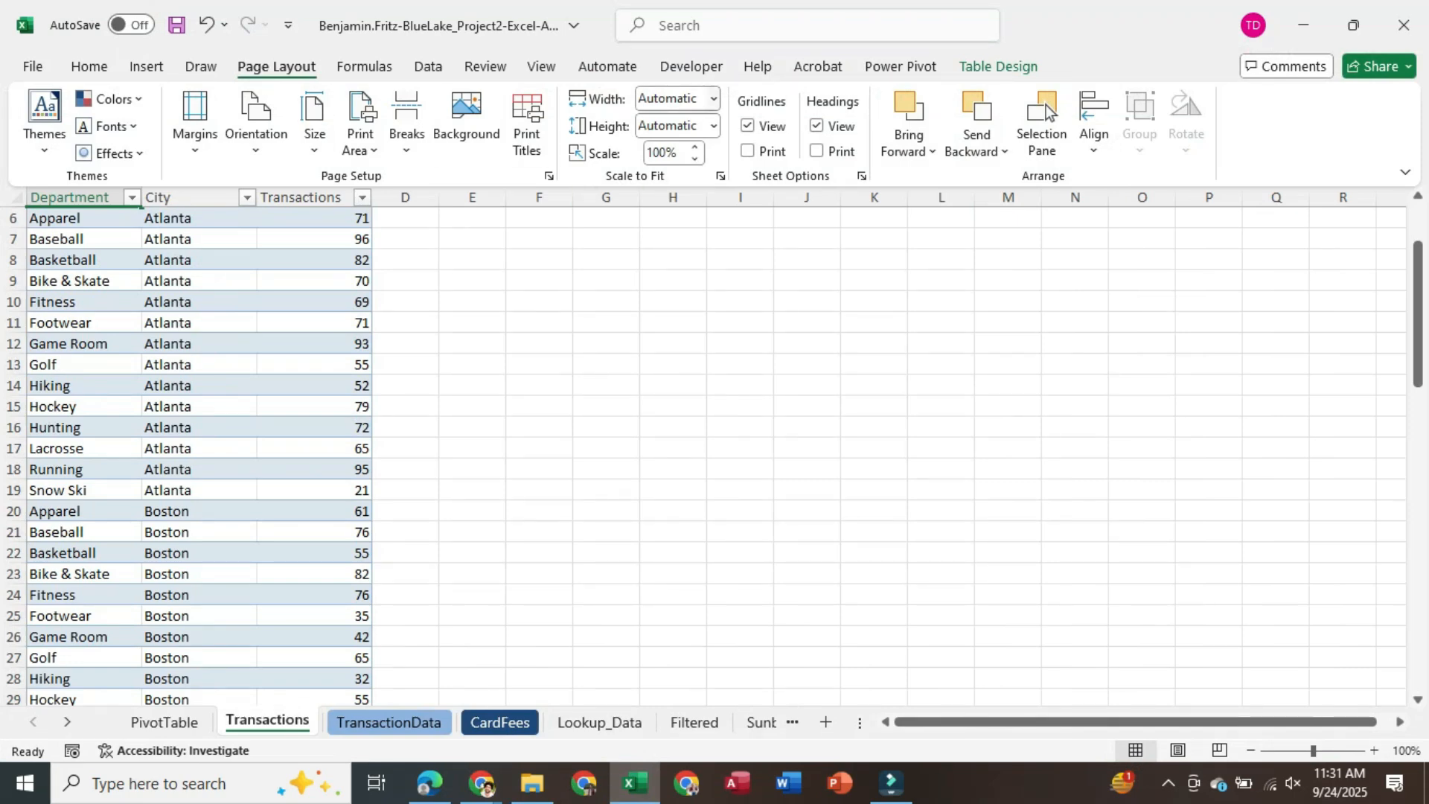
{"action": "left_click", "coordinate": [714, 99]}
{"action": "left_click", "coordinate": [674, 150]}
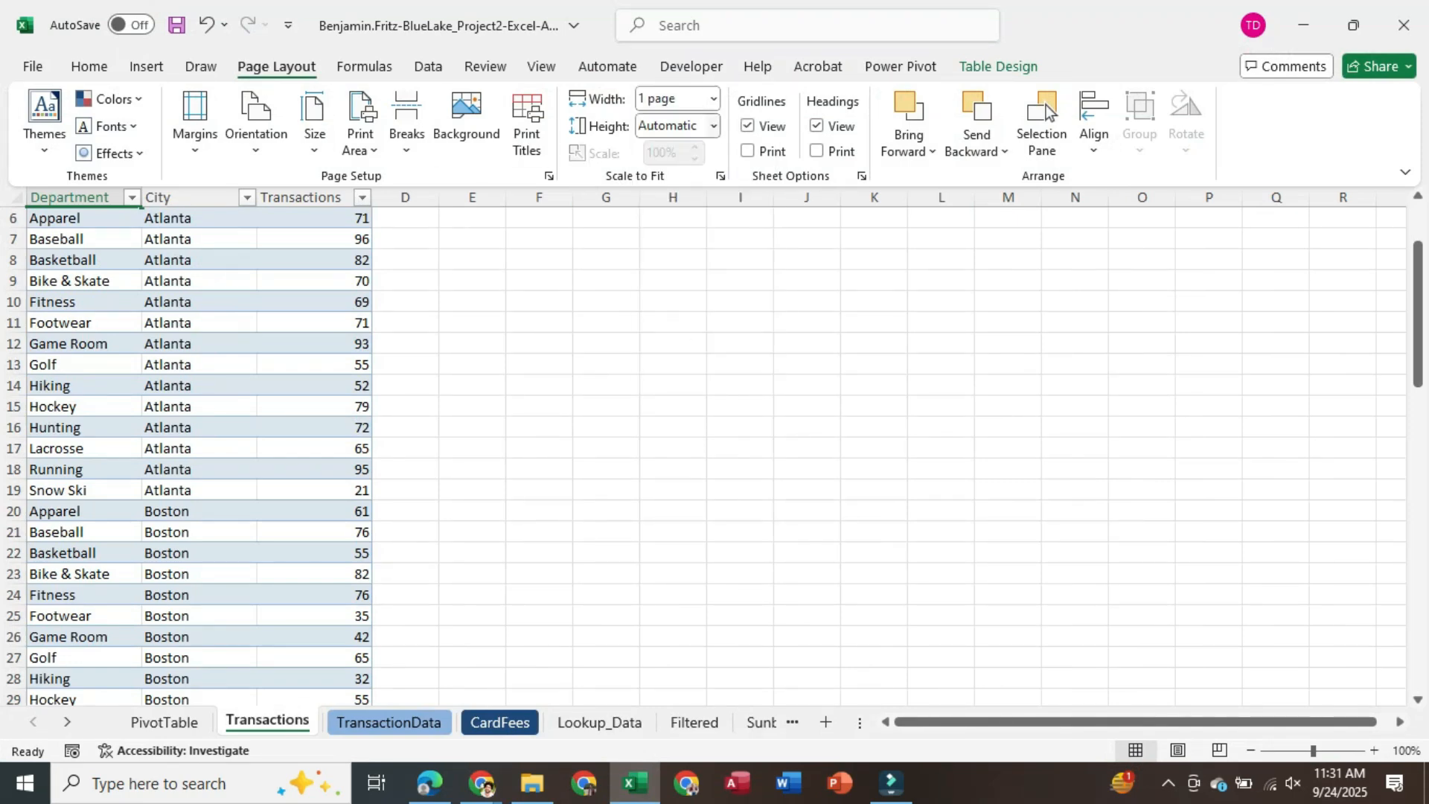
{"action": "left_click", "coordinate": [714, 126]}
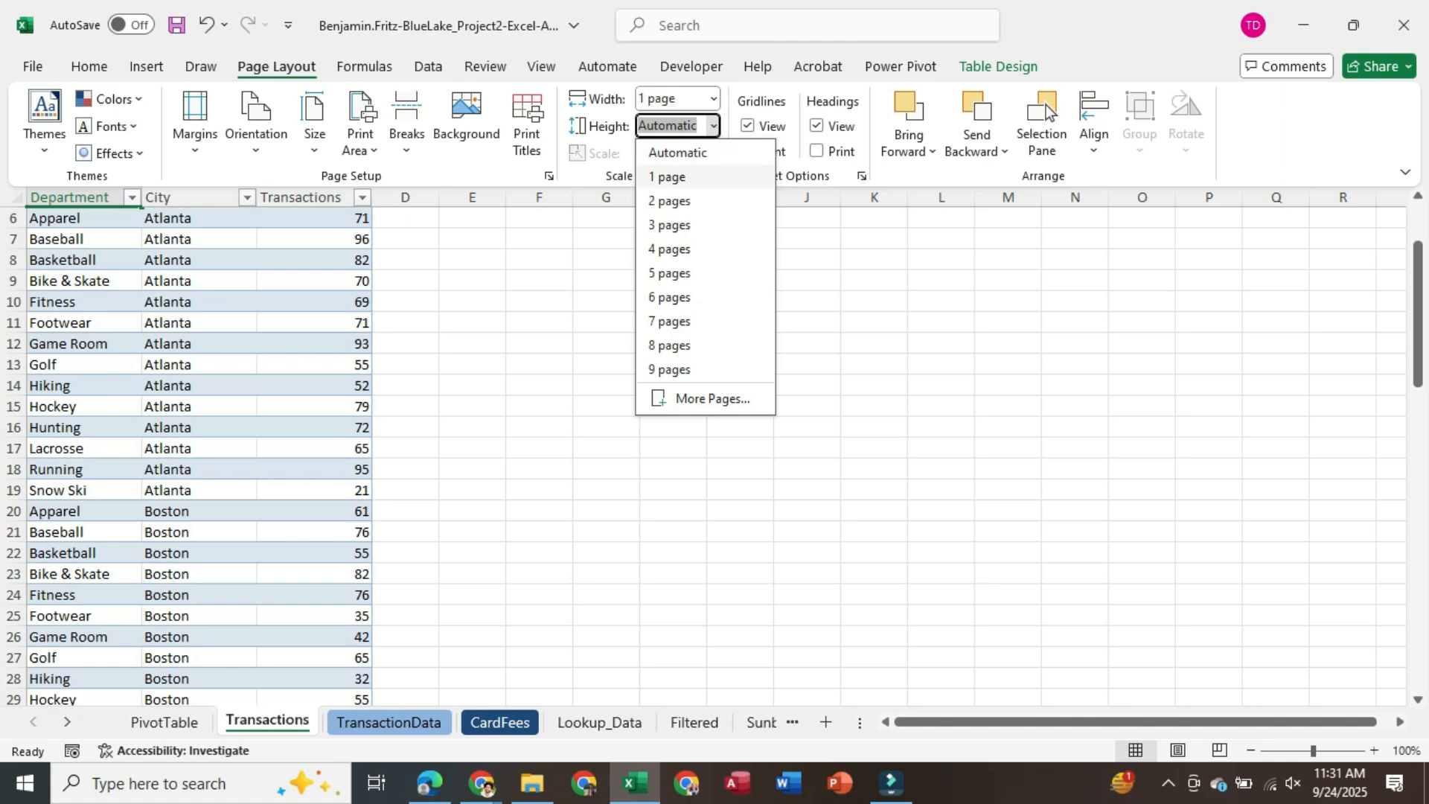
{"action": "left_click", "coordinate": [667, 178]}
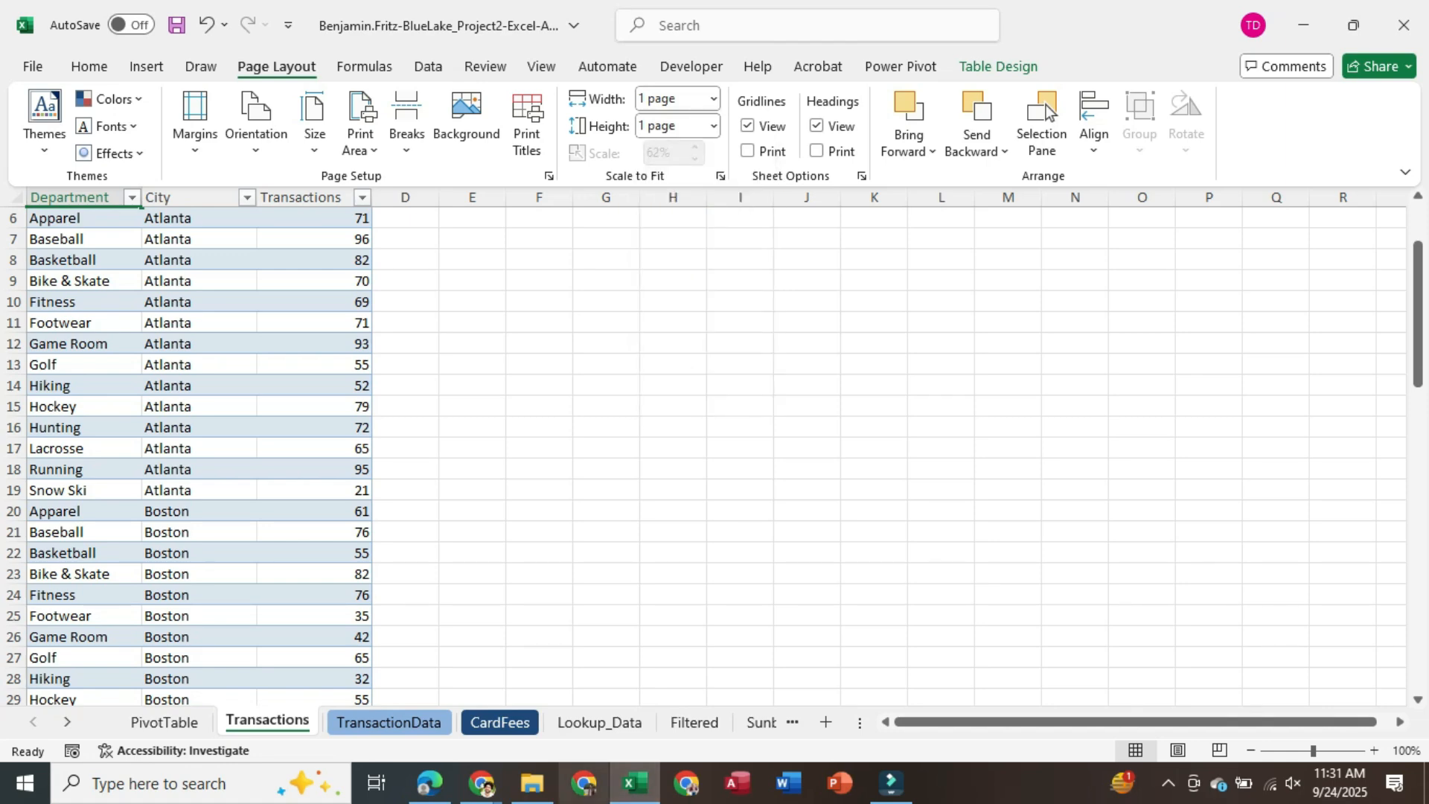
{"action": "key", "text": "ctrl+s"}
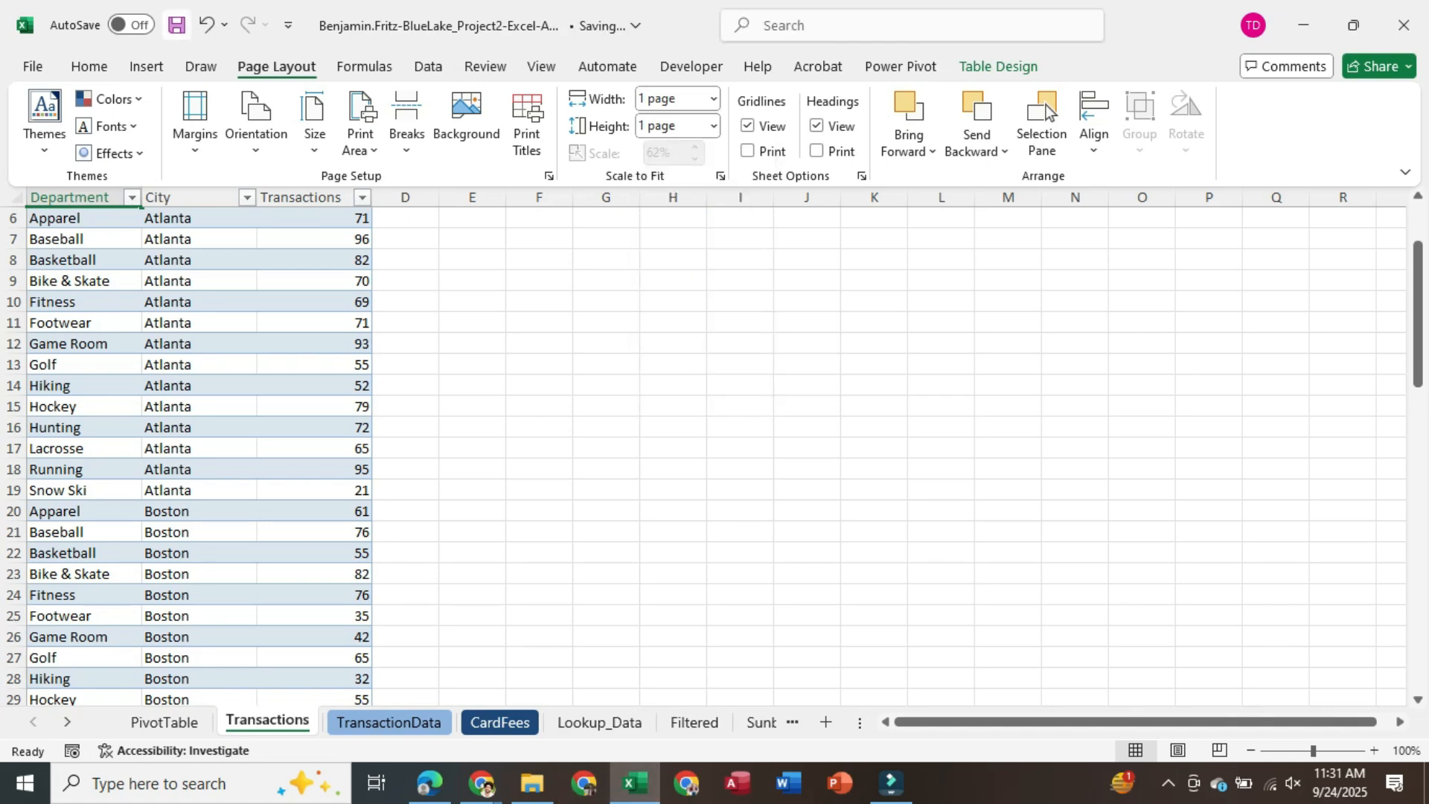
{"action": "key", "text": "alt+Tab"}
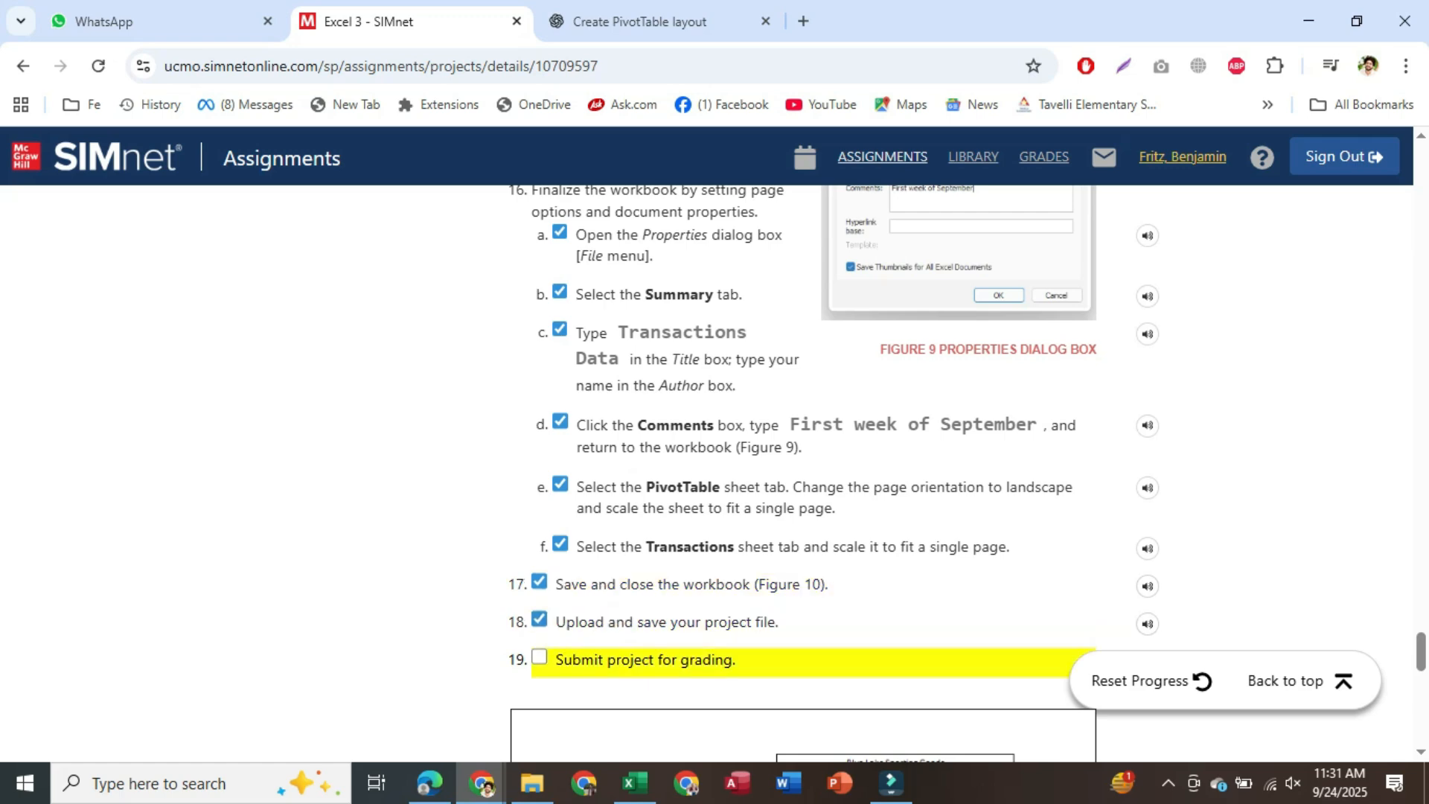
Check off the submit-for-grading step, then close the saved BlueLake workbook in Excel
{"action": "left_click", "coordinate": [540, 657]}
{"action": "scroll", "coordinate": [540, 657], "scroll_direction": "down", "scroll_amount": 7}
{"action": "scroll", "coordinate": [819, 476], "scroll_direction": "down", "scroll_amount": 5}
{"action": "scroll", "coordinate": [819, 476], "scroll_direction": "up", "scroll_amount": 15}
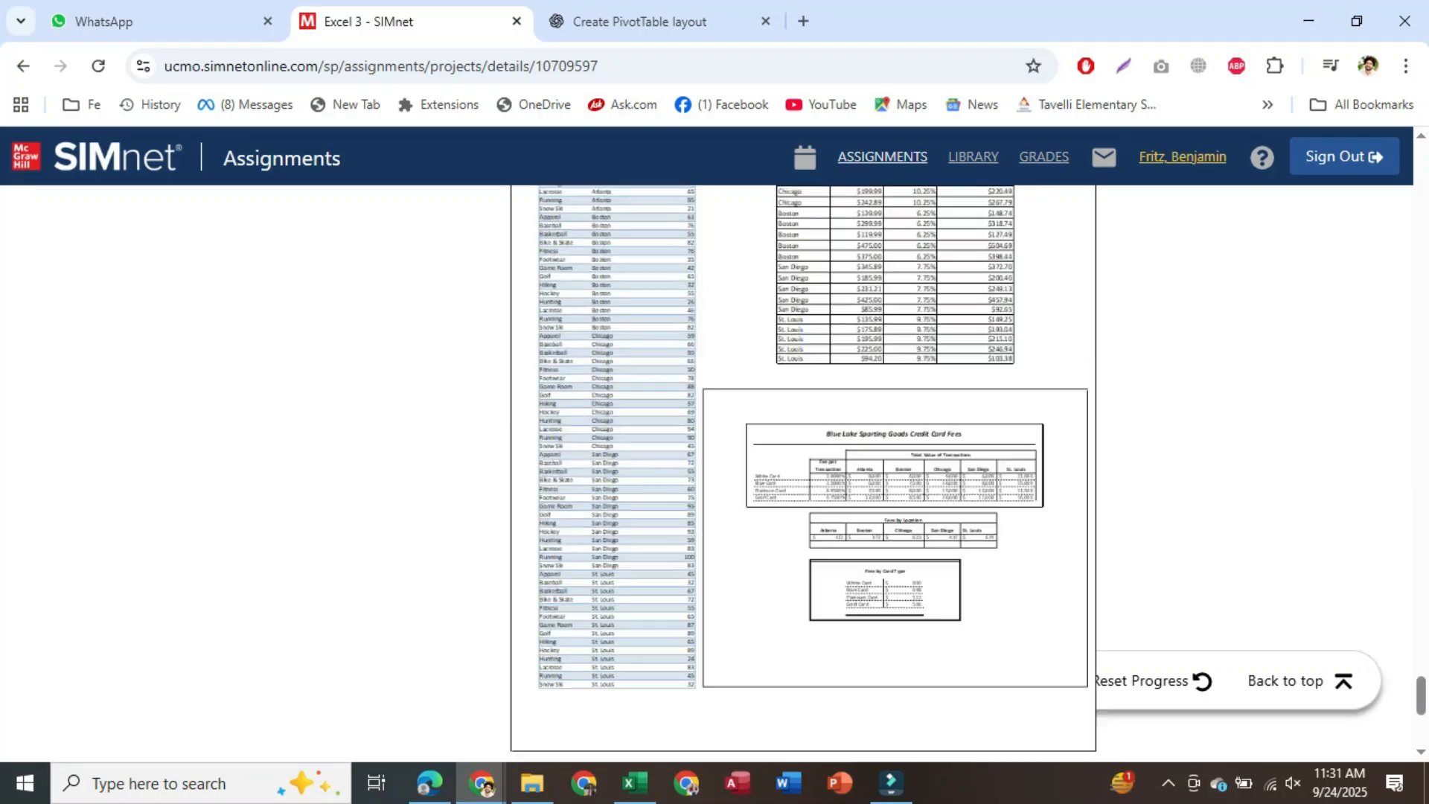
{"action": "scroll", "coordinate": [819, 477], "scroll_direction": "up", "scroll_amount": 20}
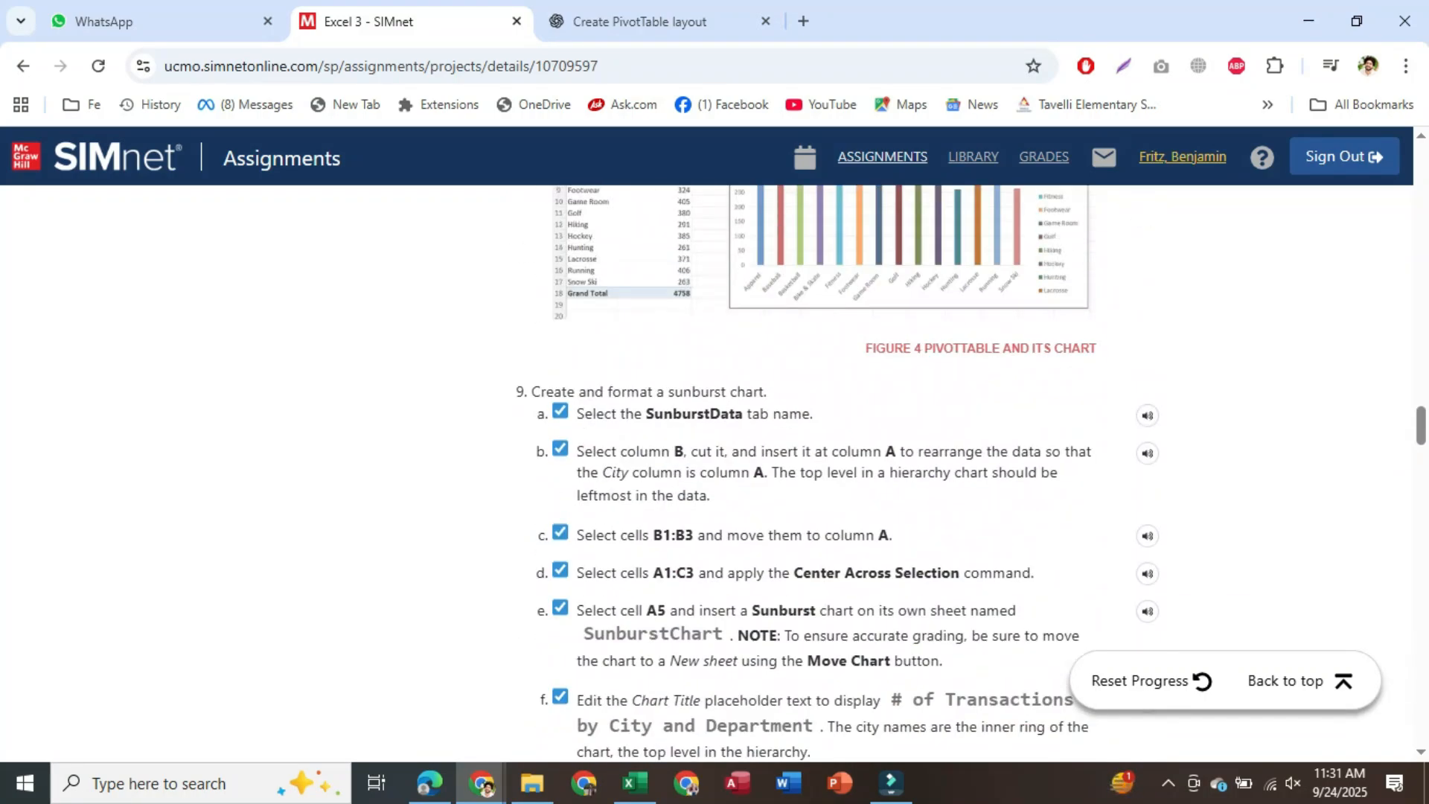
{"action": "scroll", "coordinate": [819, 476], "scroll_direction": "up", "scroll_amount": 20}
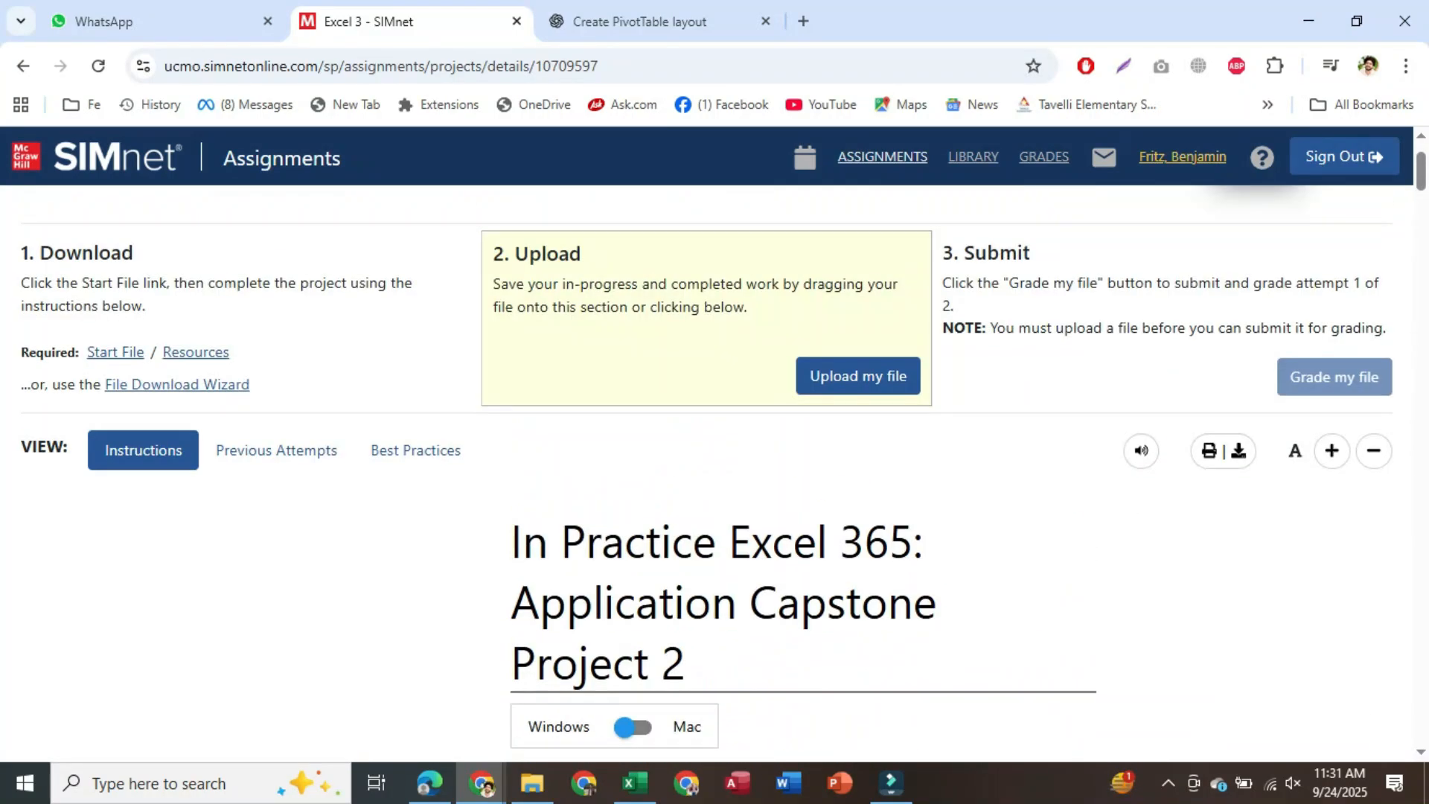
{"action": "left_click", "coordinate": [635, 781]}
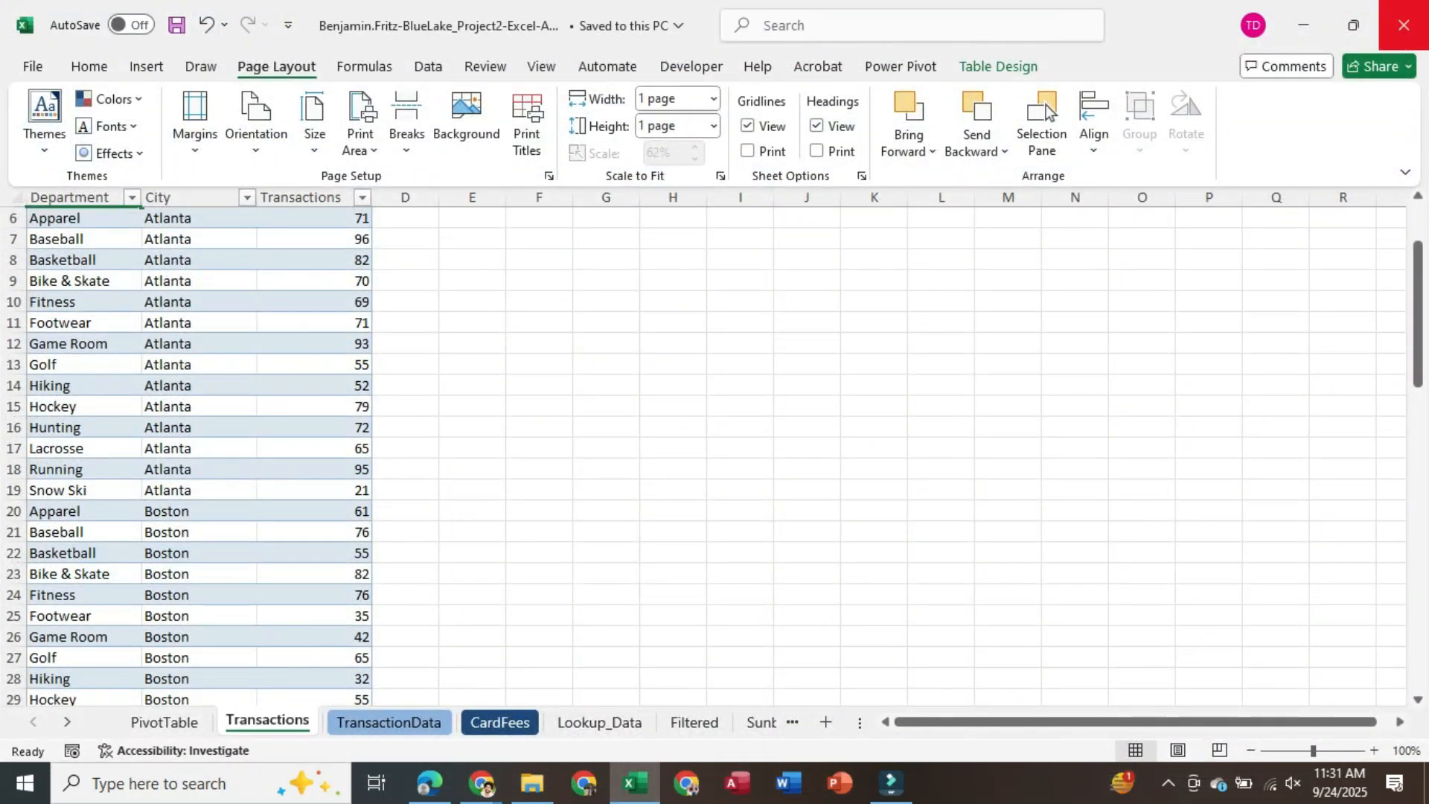
{"action": "left_click", "coordinate": [1405, 25]}
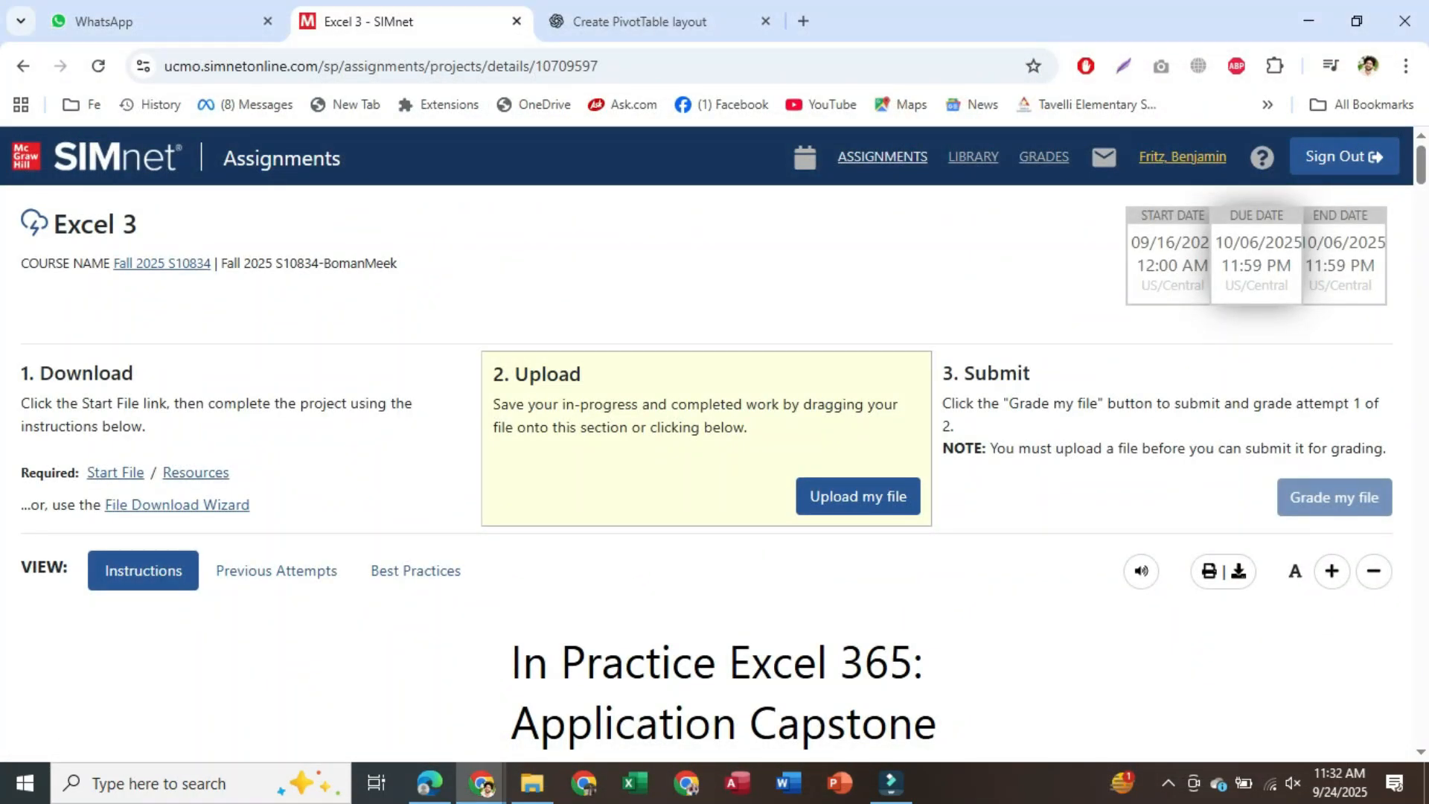
Upload the BlueLake xlsx from Downloads > Excel 3 and submit it for grading
{"action": "left_click", "coordinate": [858, 496]}
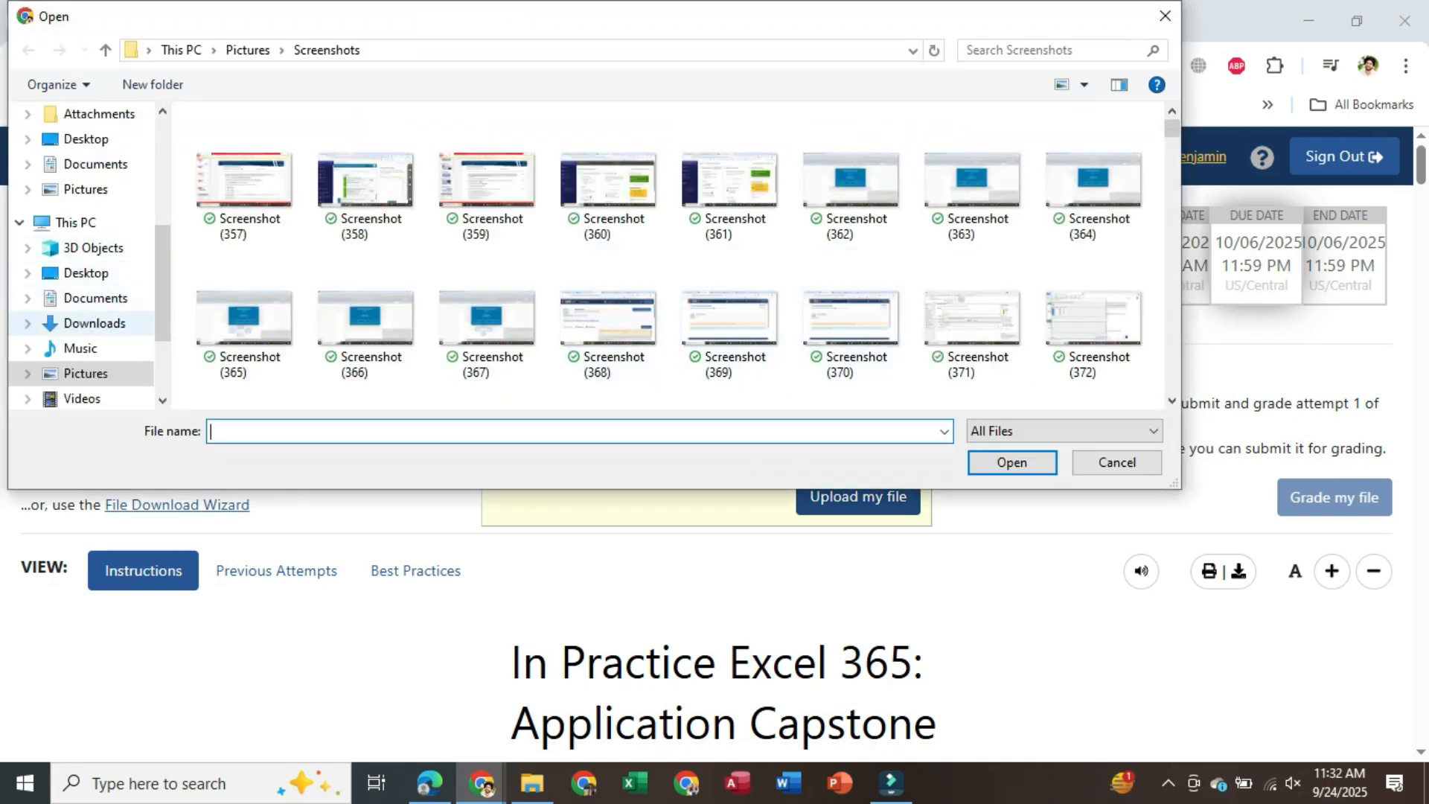
{"action": "left_click", "coordinate": [94, 323]}
{"action": "double_click", "coordinate": [238, 179]}
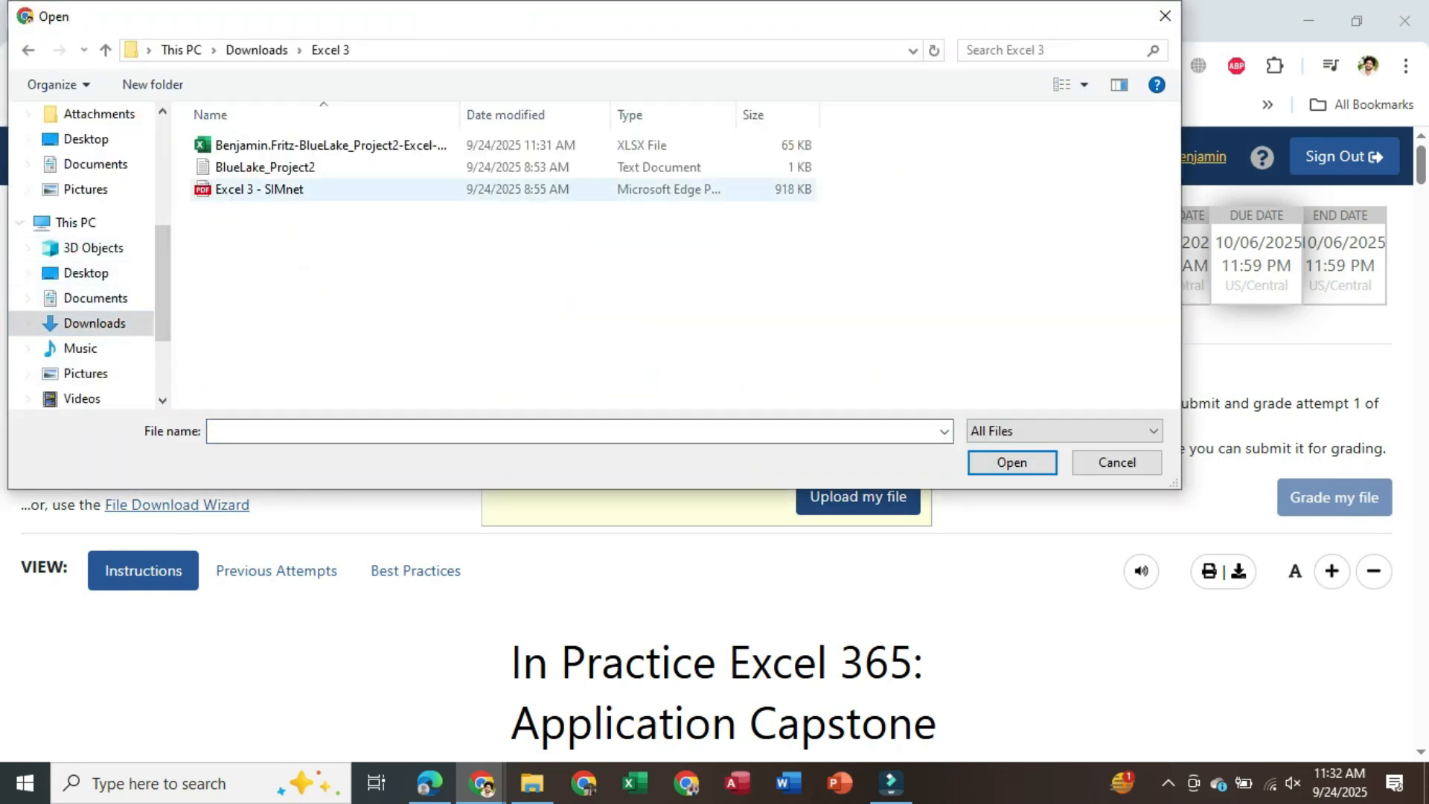
{"action": "left_click", "coordinate": [331, 145]}
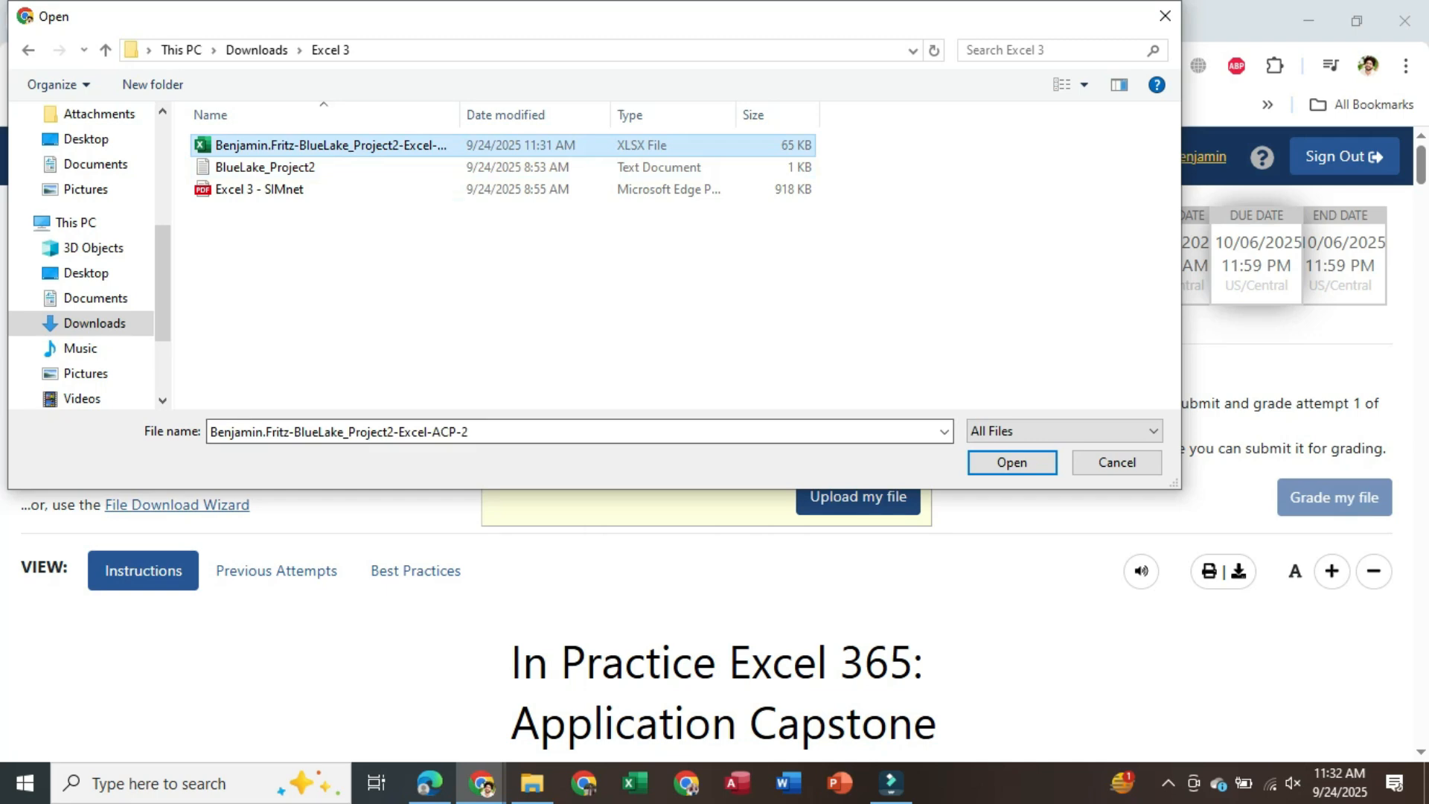
{"action": "left_click", "coordinate": [1013, 463]}
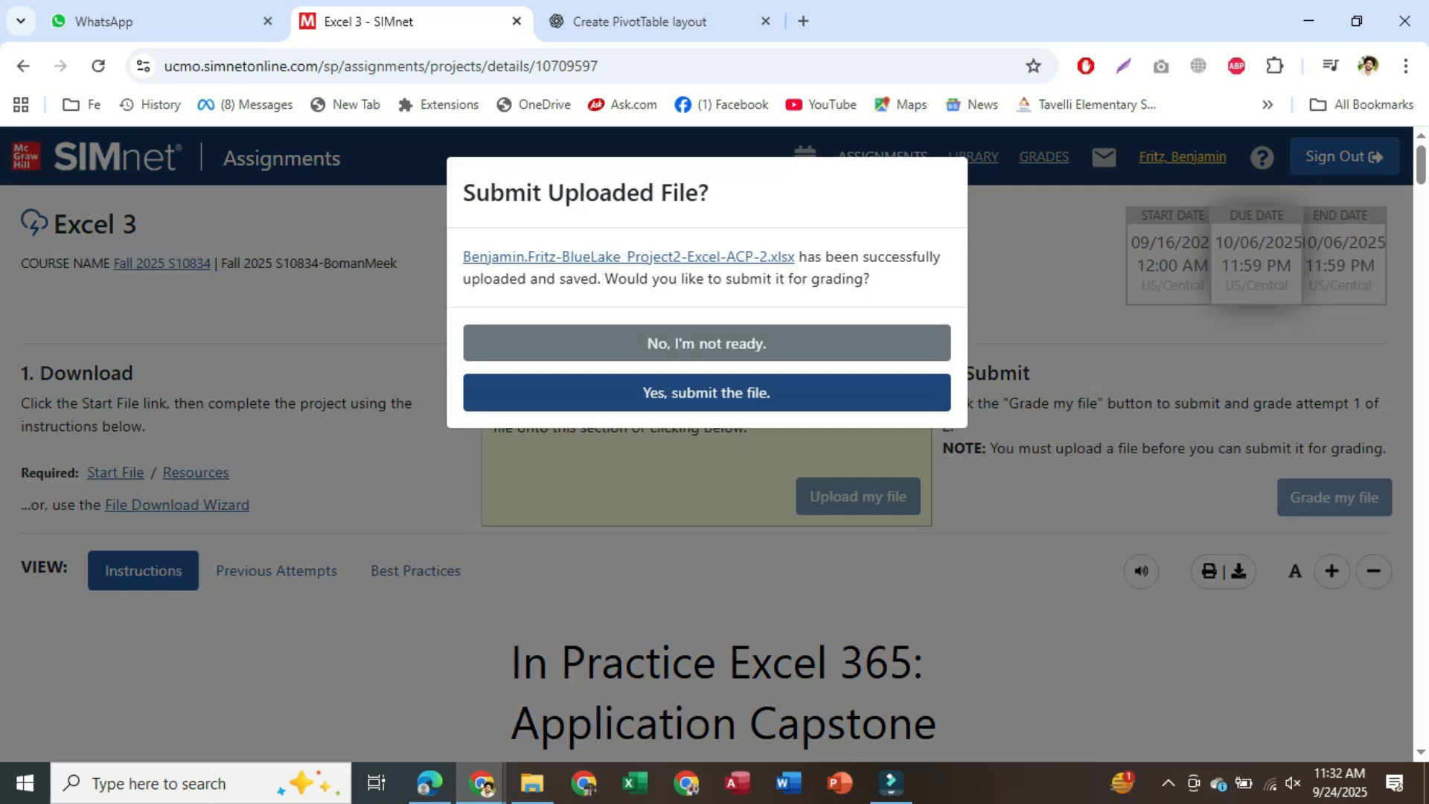
{"action": "left_click", "coordinate": [707, 393]}
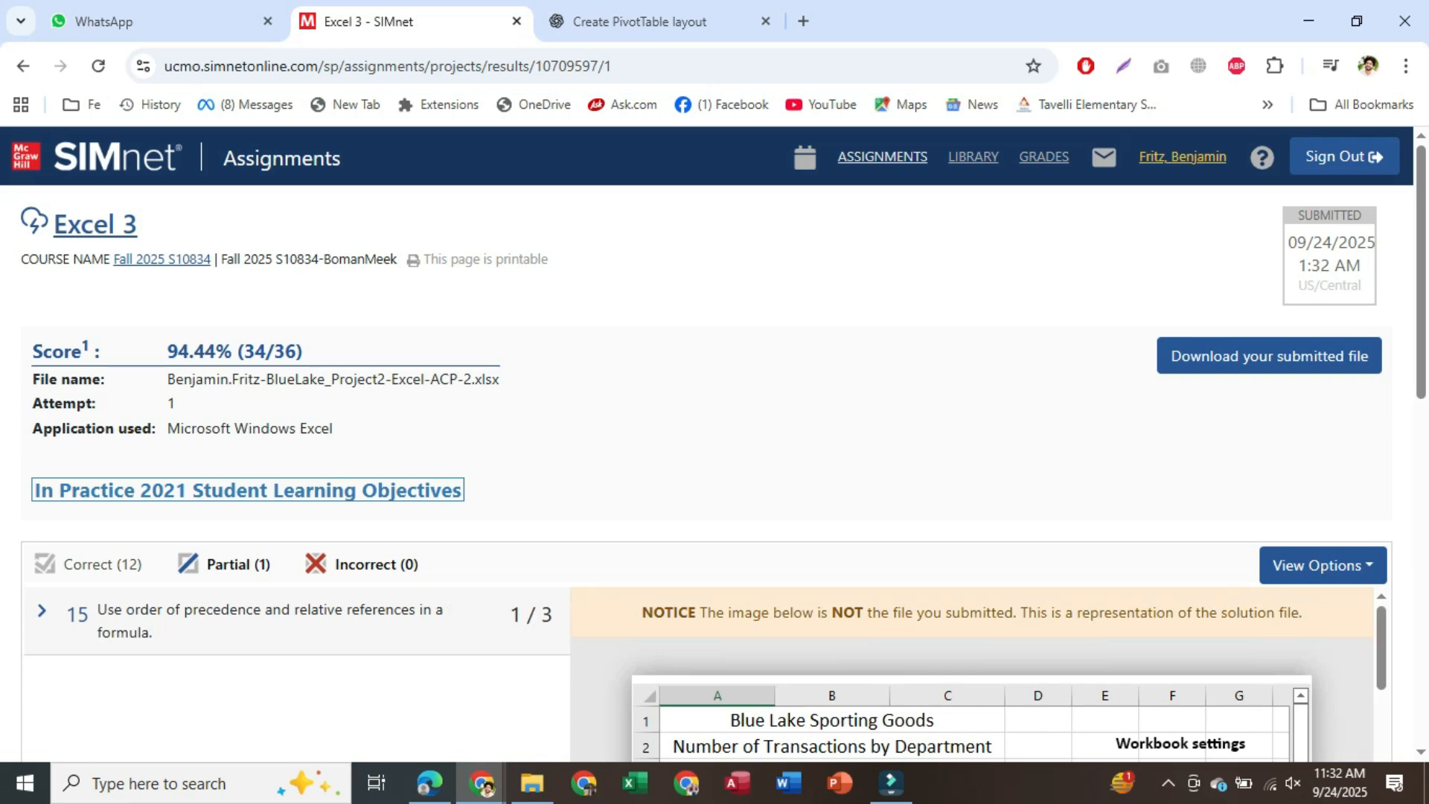
Expand objective 15's feedback and review the 0/1 results for the E22:E25 CardFees formulas
{"action": "scroll", "coordinate": [269, 521], "scroll_direction": "down", "scroll_amount": 1}
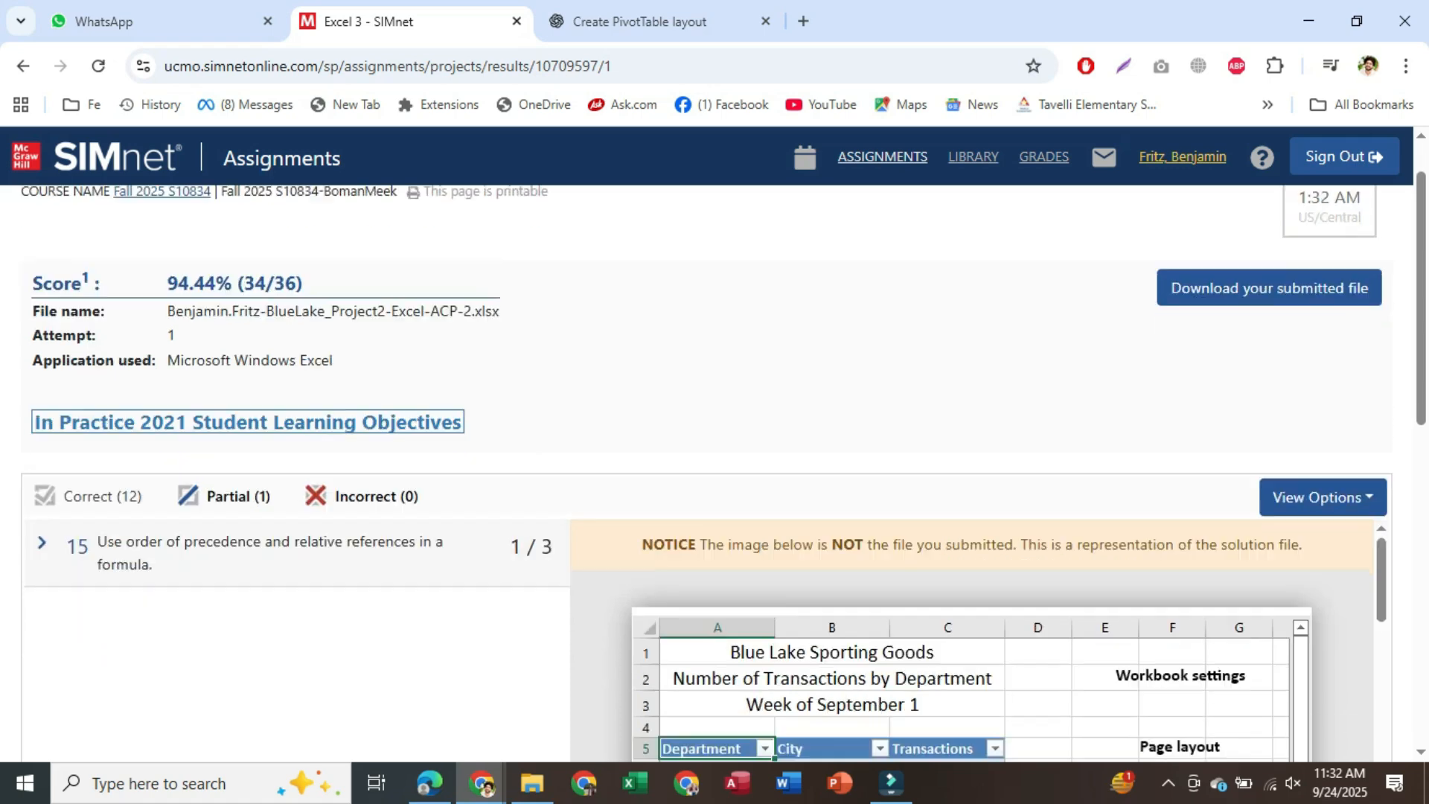
{"action": "left_click", "coordinate": [269, 516]}
{"action": "scroll", "coordinate": [302, 623], "scroll_direction": "down", "scroll_amount": 1}
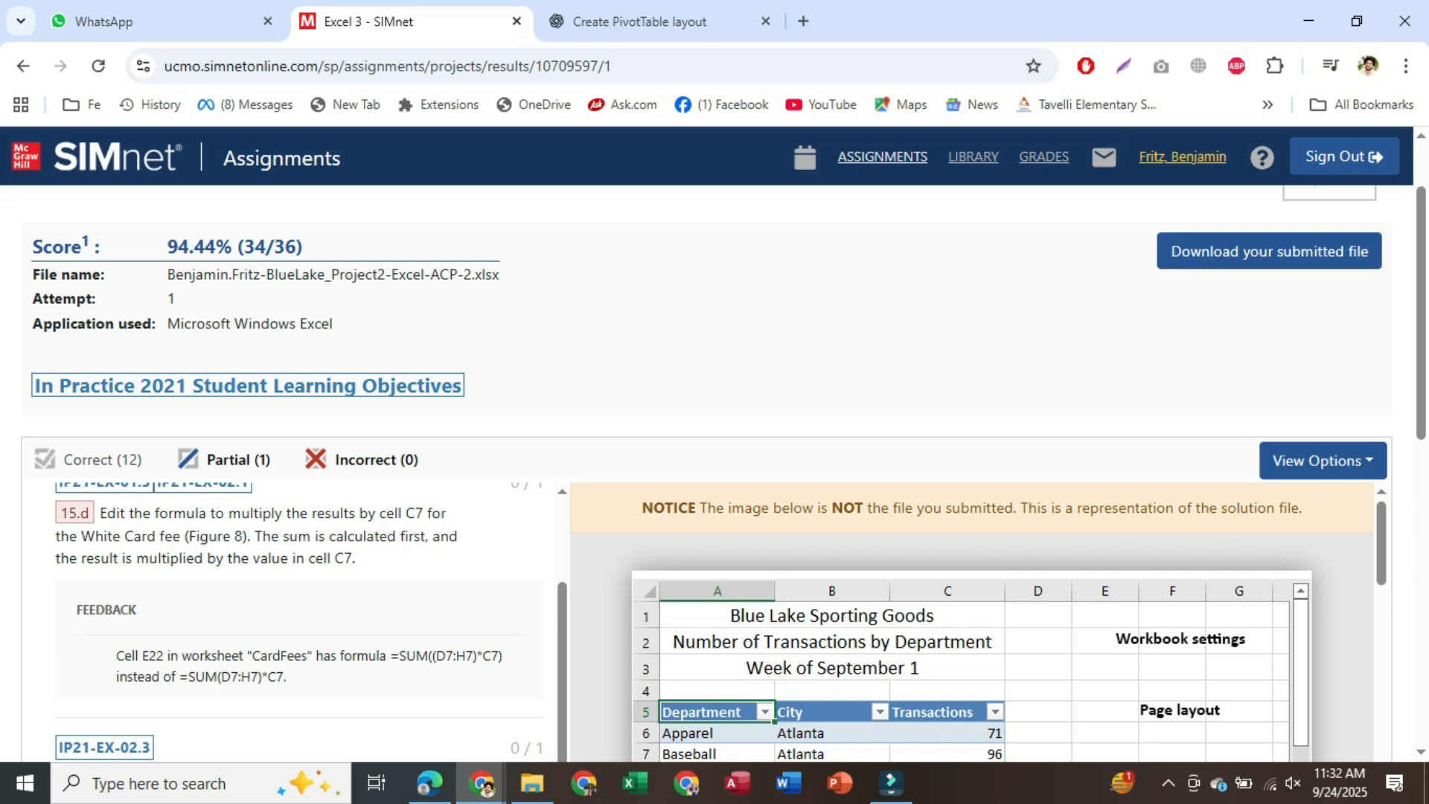
{"action": "scroll", "coordinate": [301, 622], "scroll_direction": "down", "scroll_amount": 1}
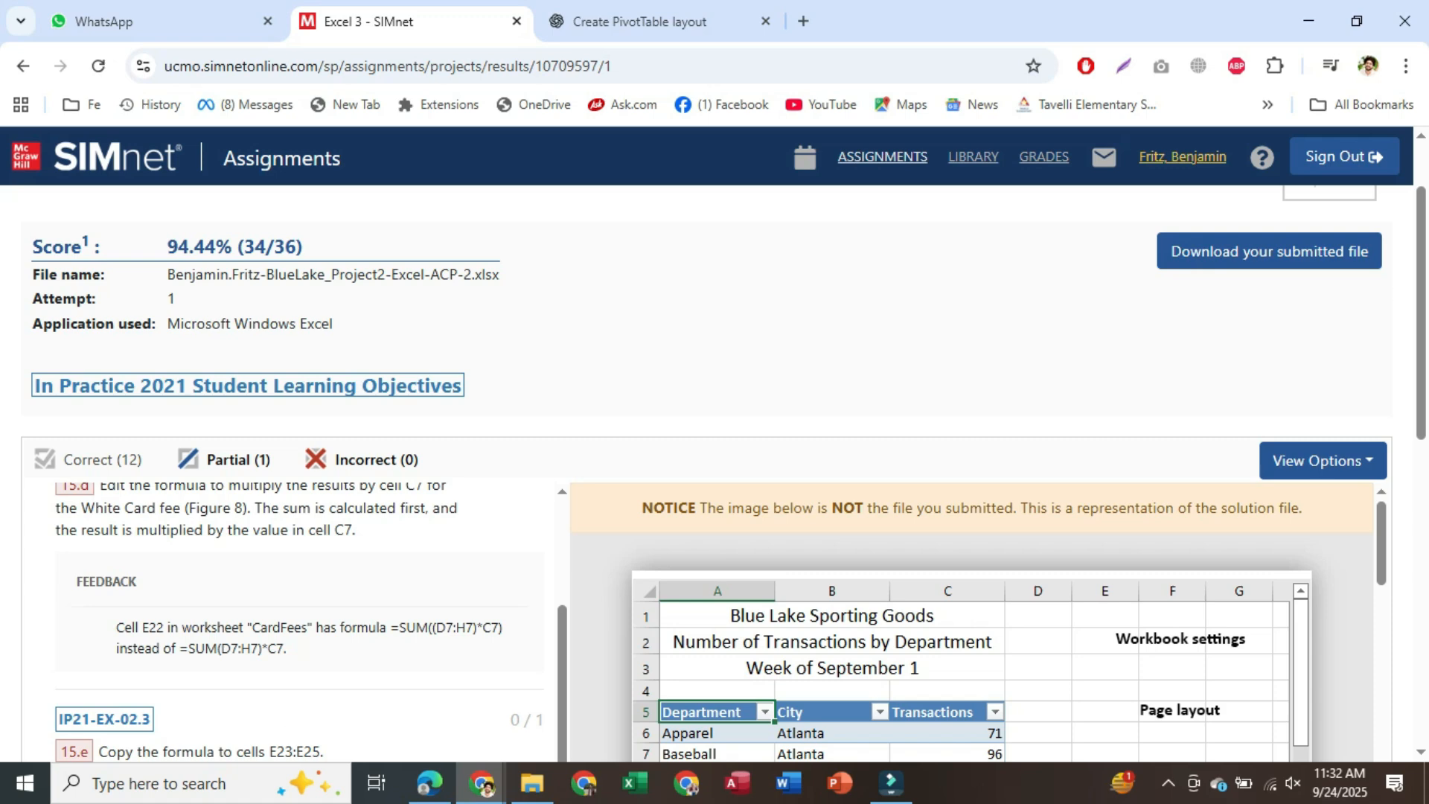
{"action": "scroll", "coordinate": [715, 473], "scroll_direction": "down", "scroll_amount": 1}
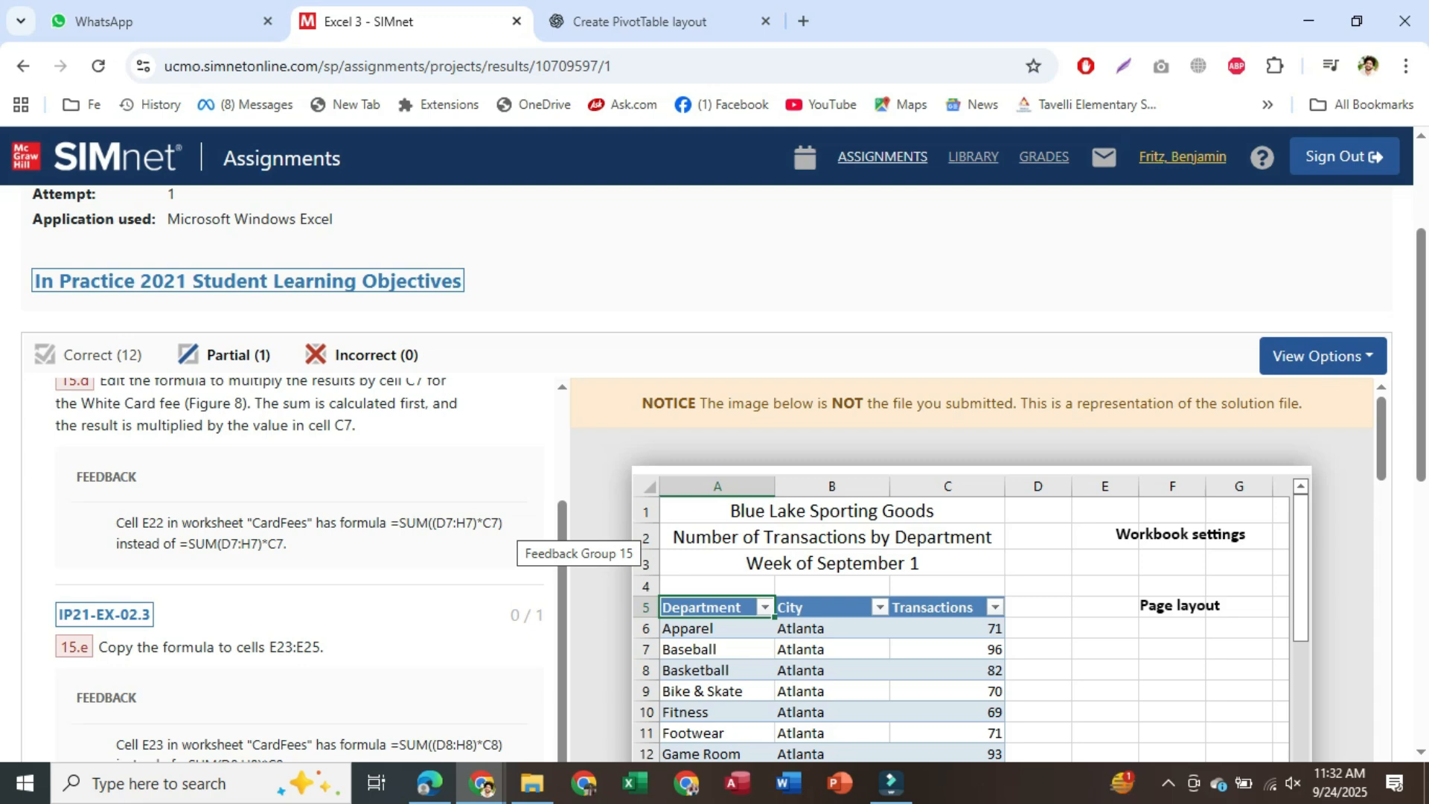
{"action": "scroll", "coordinate": [715, 473], "scroll_direction": "down", "scroll_amount": 1}
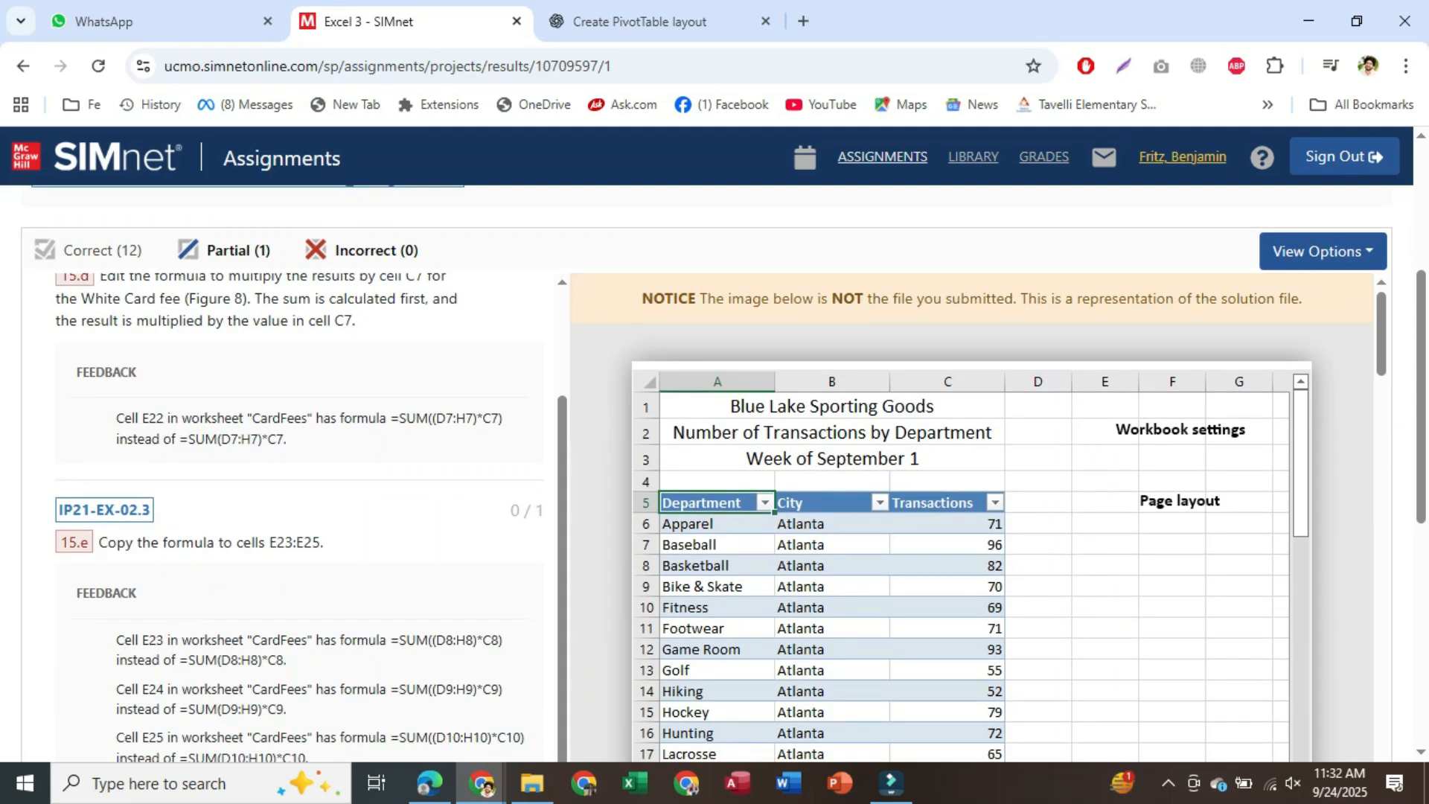
{"action": "scroll", "coordinate": [715, 474], "scroll_direction": "down", "scroll_amount": 1}
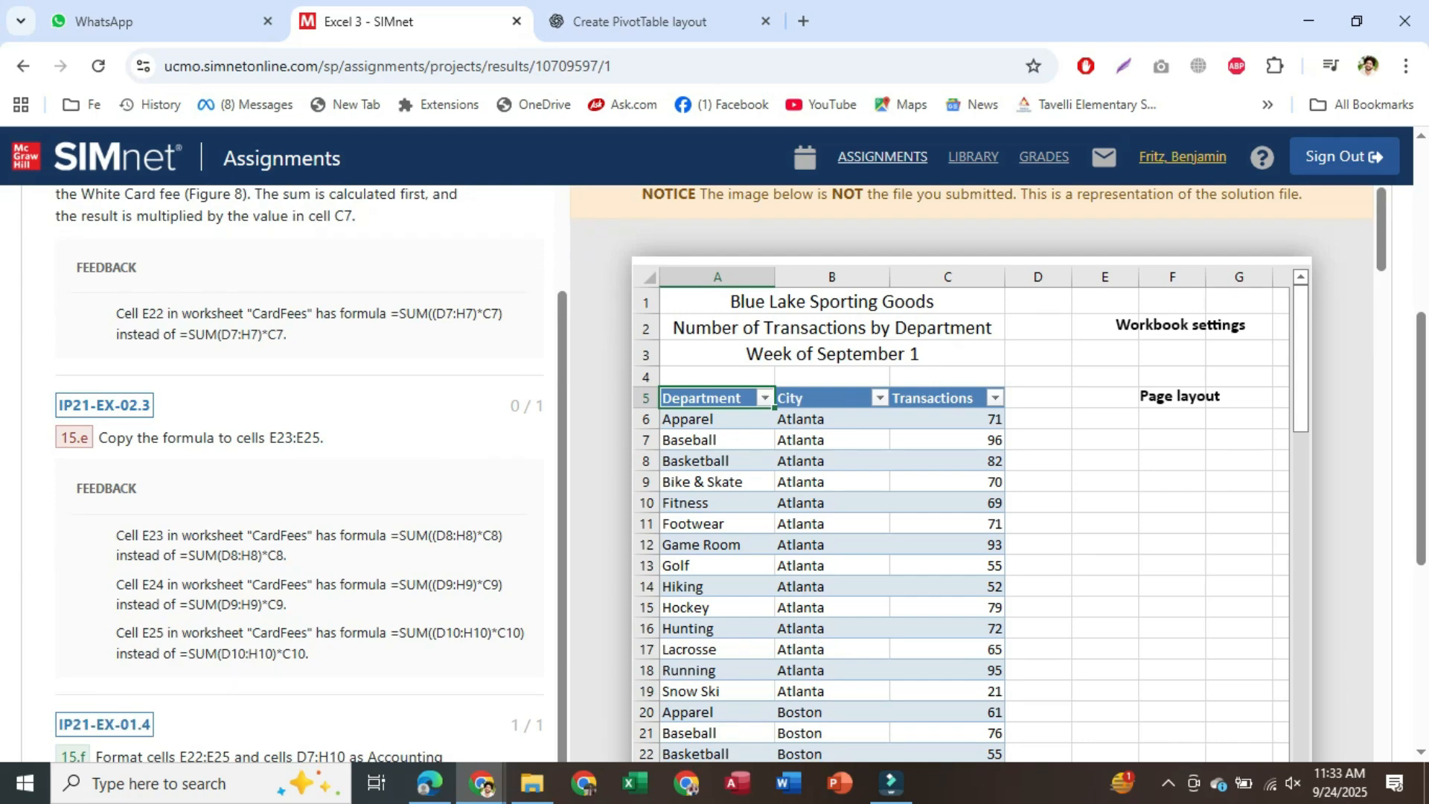
{"action": "scroll", "coordinate": [339, 607], "scroll_direction": "down", "scroll_amount": 2}
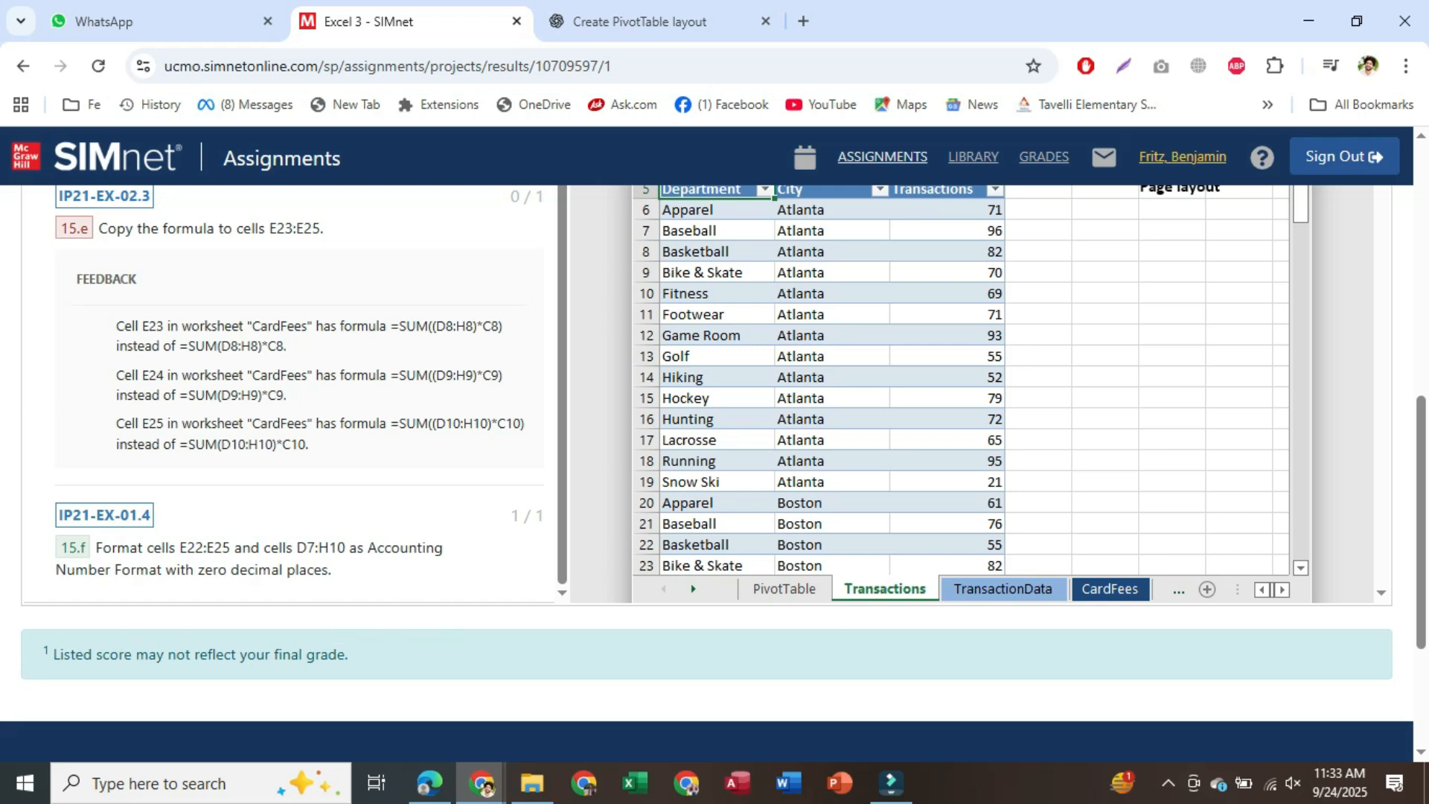
{"action": "scroll", "coordinate": [715, 447], "scroll_direction": "down", "scroll_amount": 1}
{"action": "scroll", "coordinate": [715, 447], "scroll_direction": "up", "scroll_amount": 8}
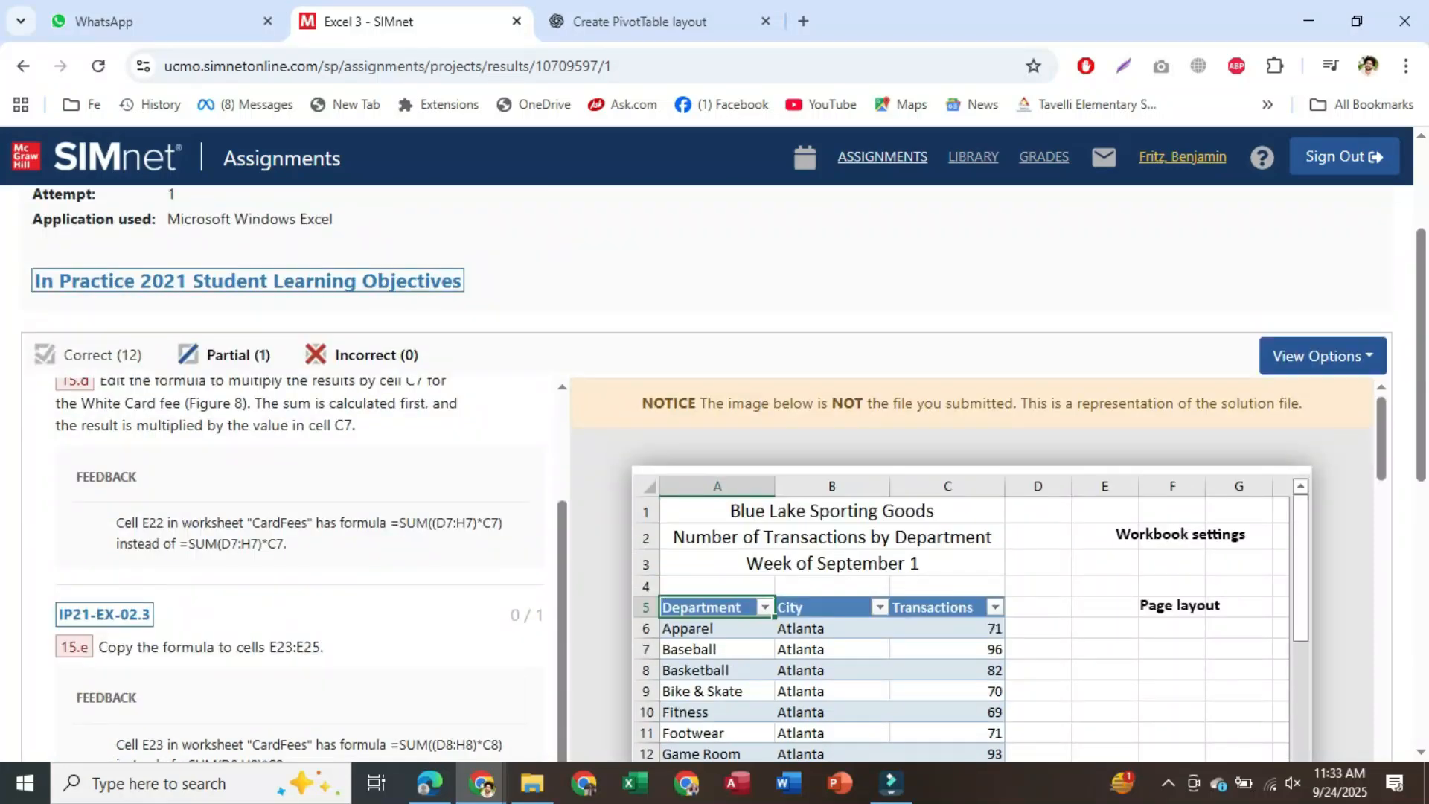
{"action": "scroll", "coordinate": [715, 447], "scroll_direction": "up", "scroll_amount": 3}
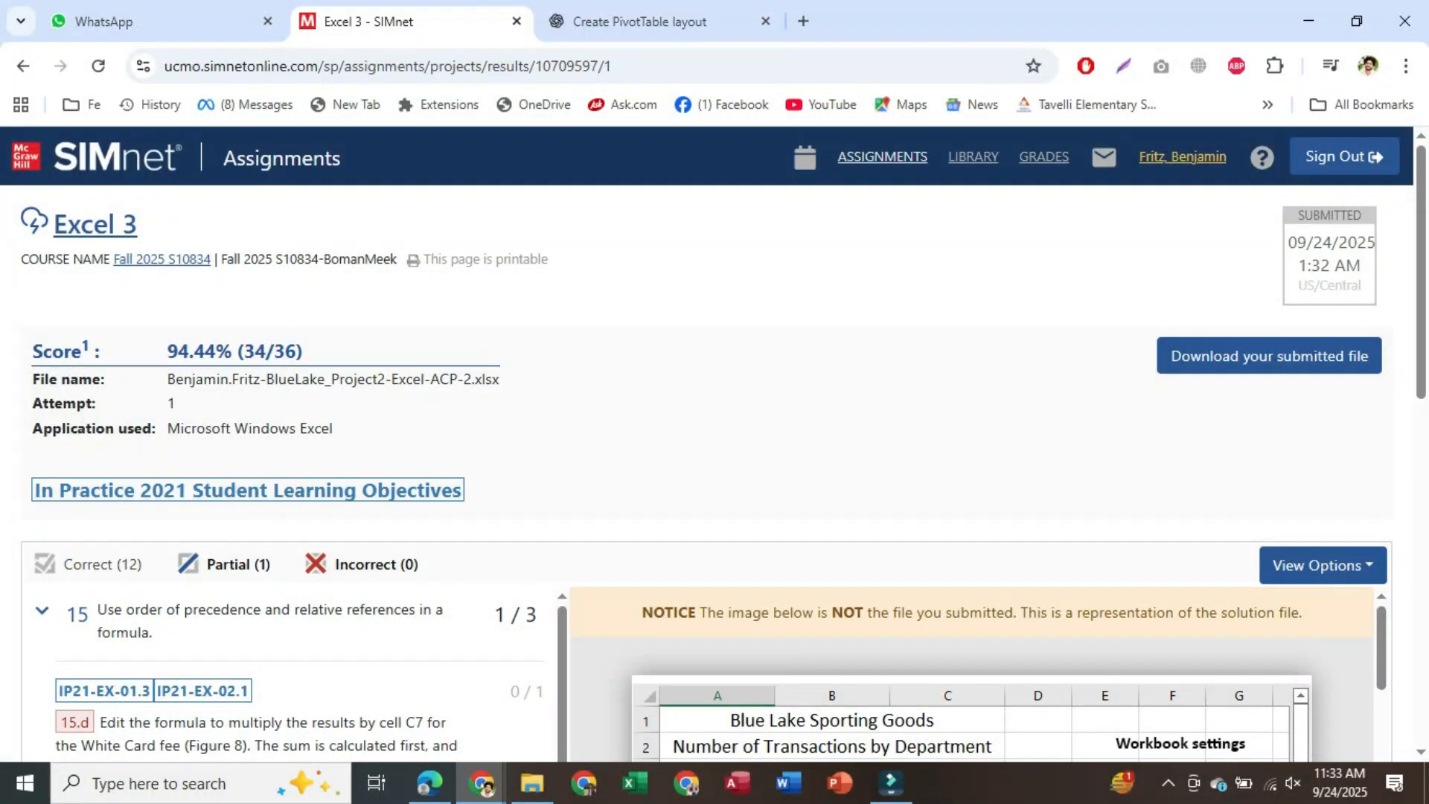
Reopen the BlueLake xlsx from the Excel 3 folder, enable its content, and maximize Excel
{"action": "left_click", "coordinate": [23, 66]}
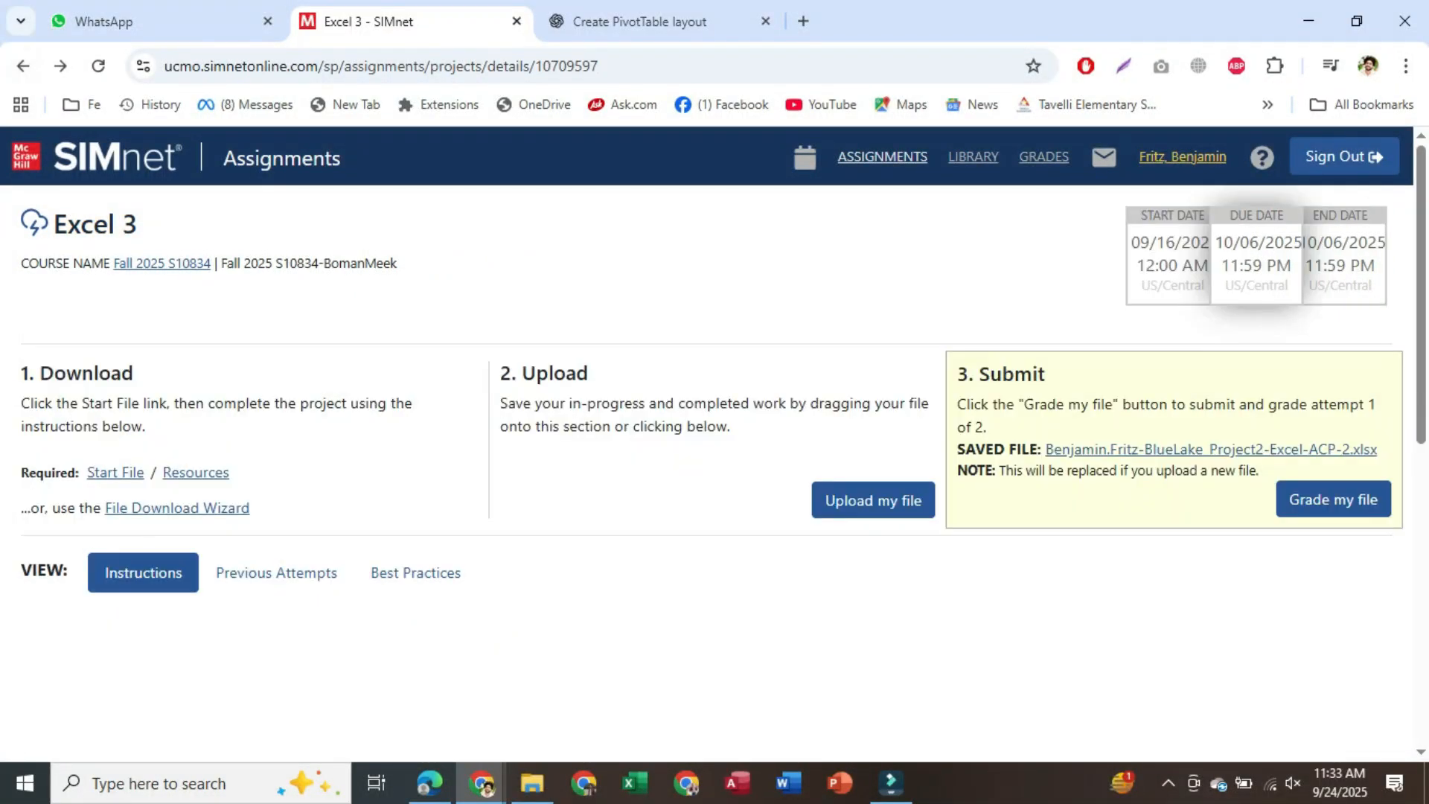
{"action": "left_click", "coordinate": [533, 783]}
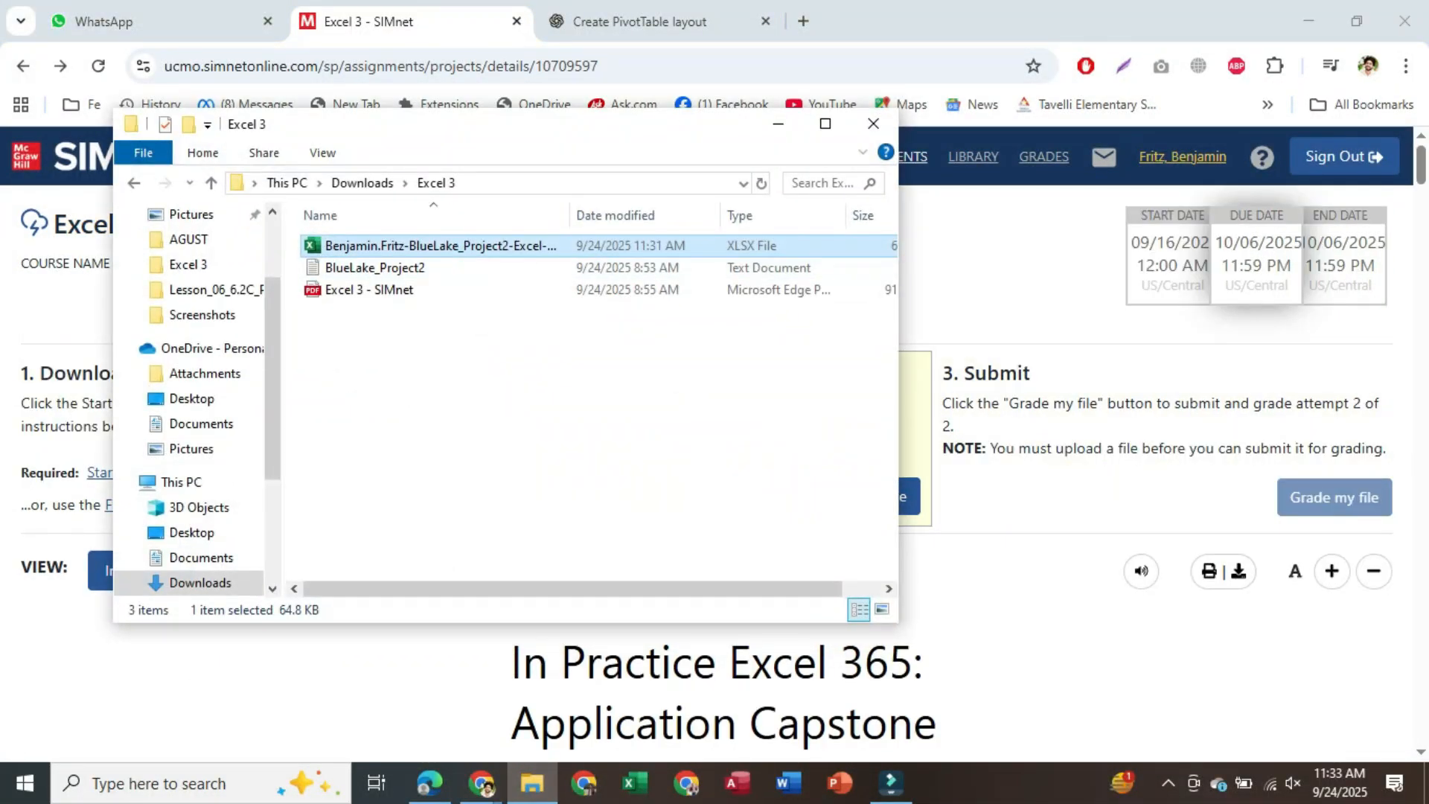
{"action": "double_click", "coordinate": [441, 245]}
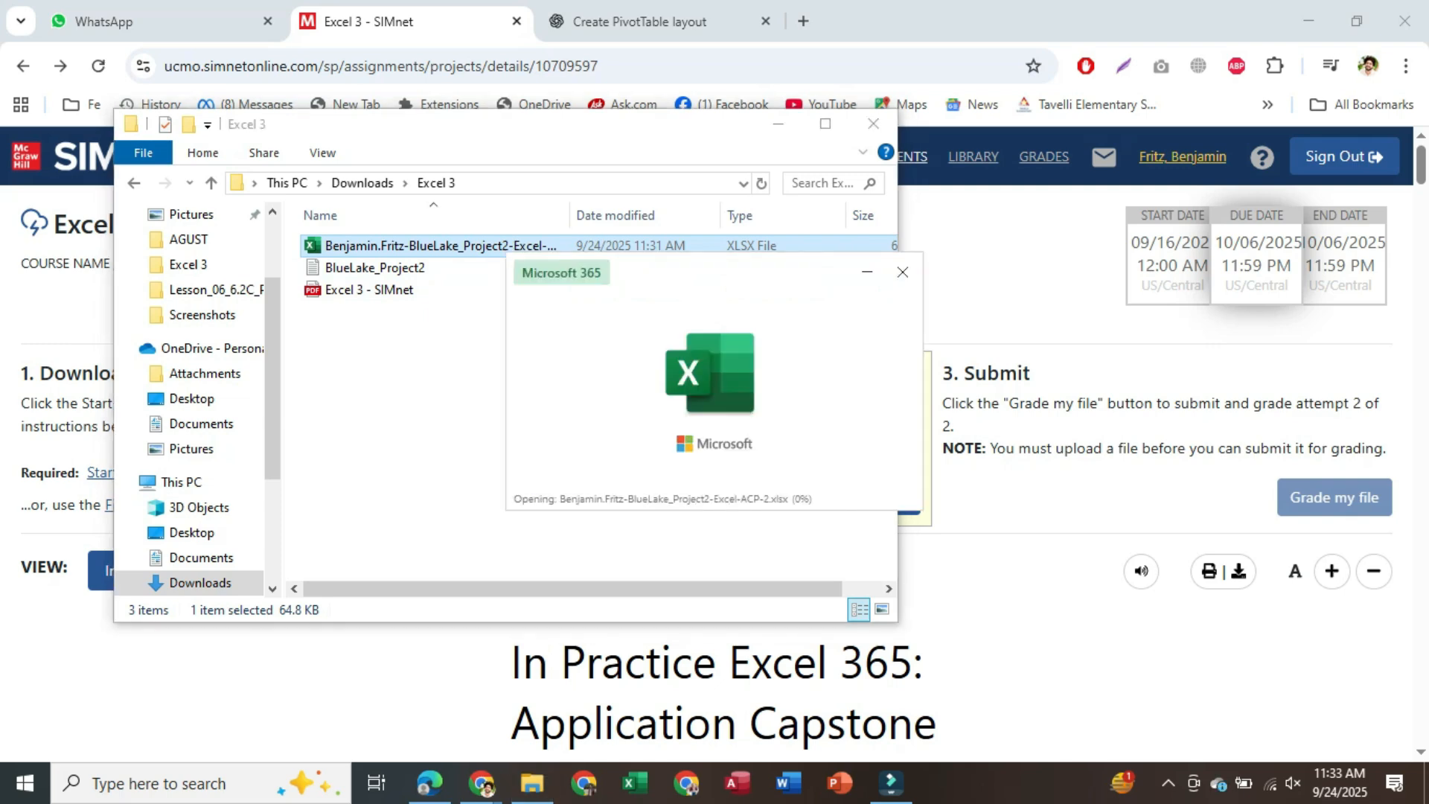
{"action": "scroll", "coordinate": [1064, 477], "scroll_direction": "down", "scroll_amount": 3}
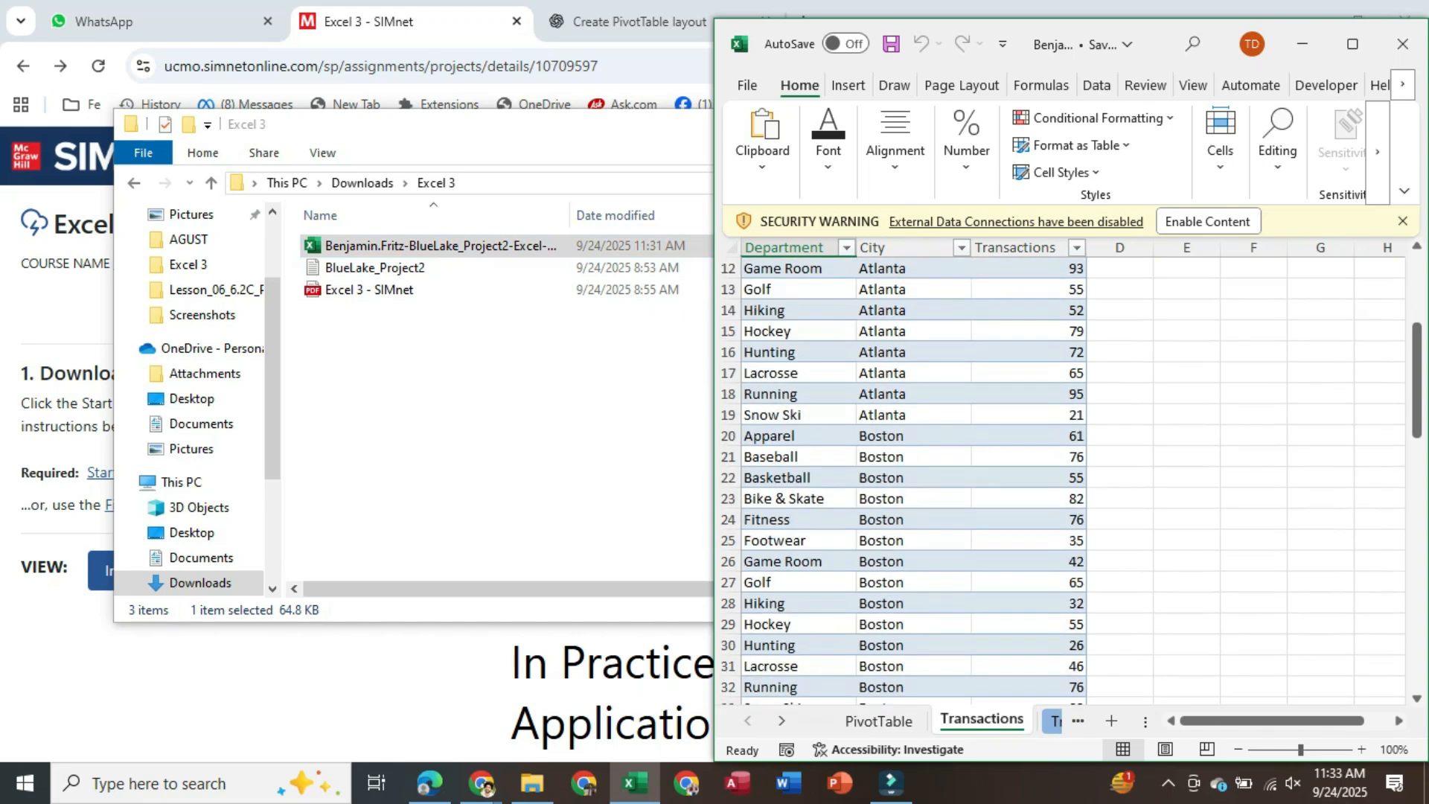
{"action": "scroll", "coordinate": [1065, 476], "scroll_direction": "down", "scroll_amount": 15}
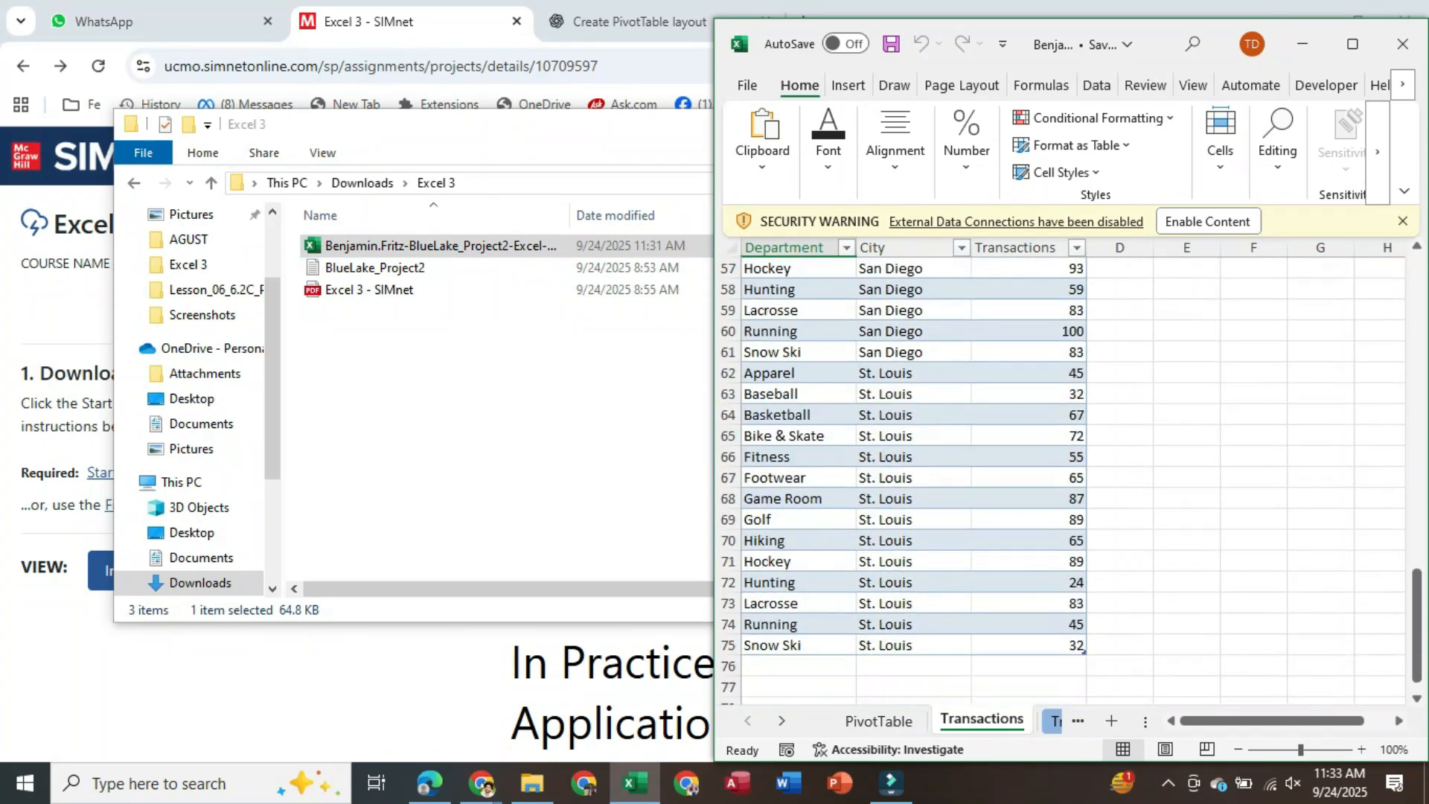
{"action": "scroll", "coordinate": [1064, 476], "scroll_direction": "down", "scroll_amount": 8}
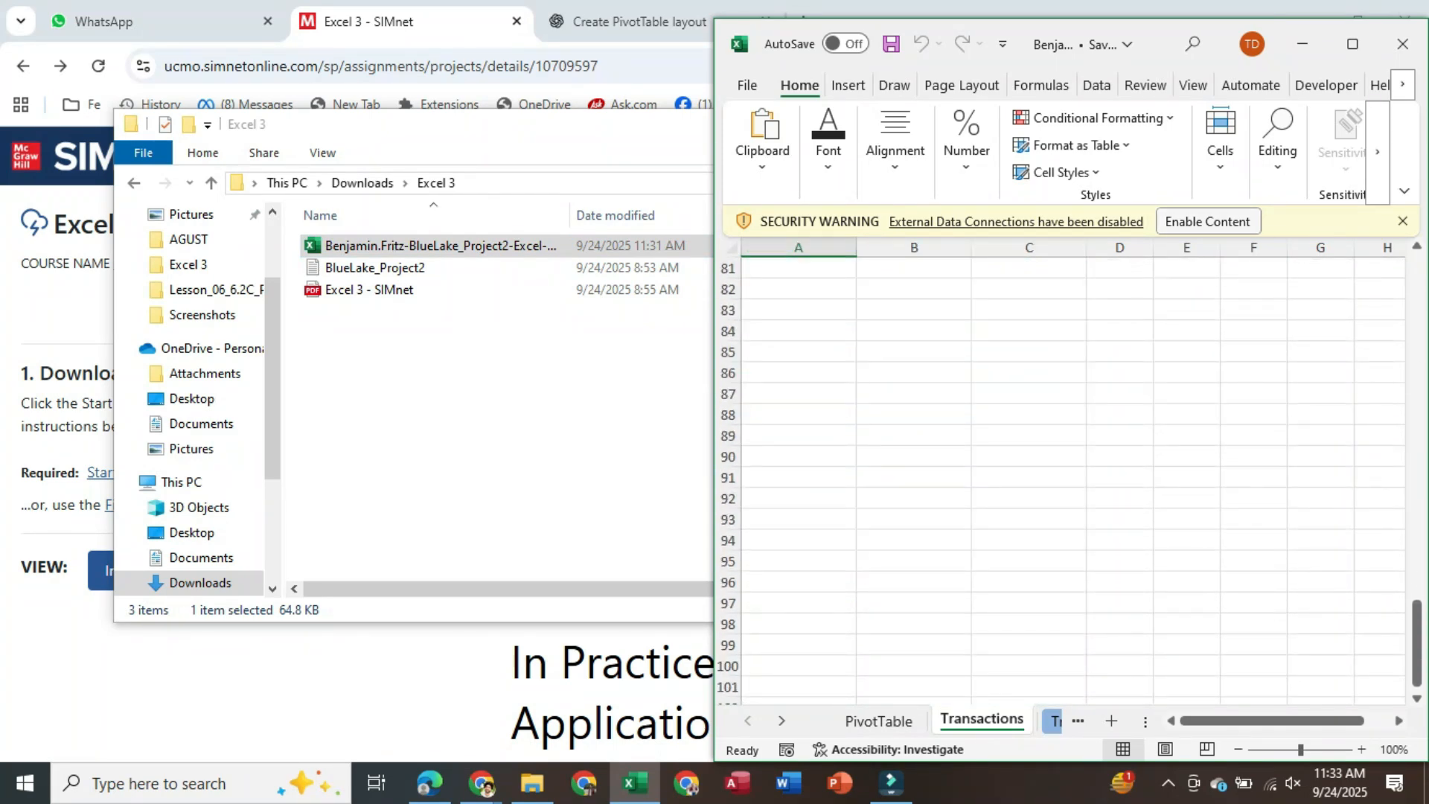
{"action": "left_click", "coordinate": [1207, 222]}
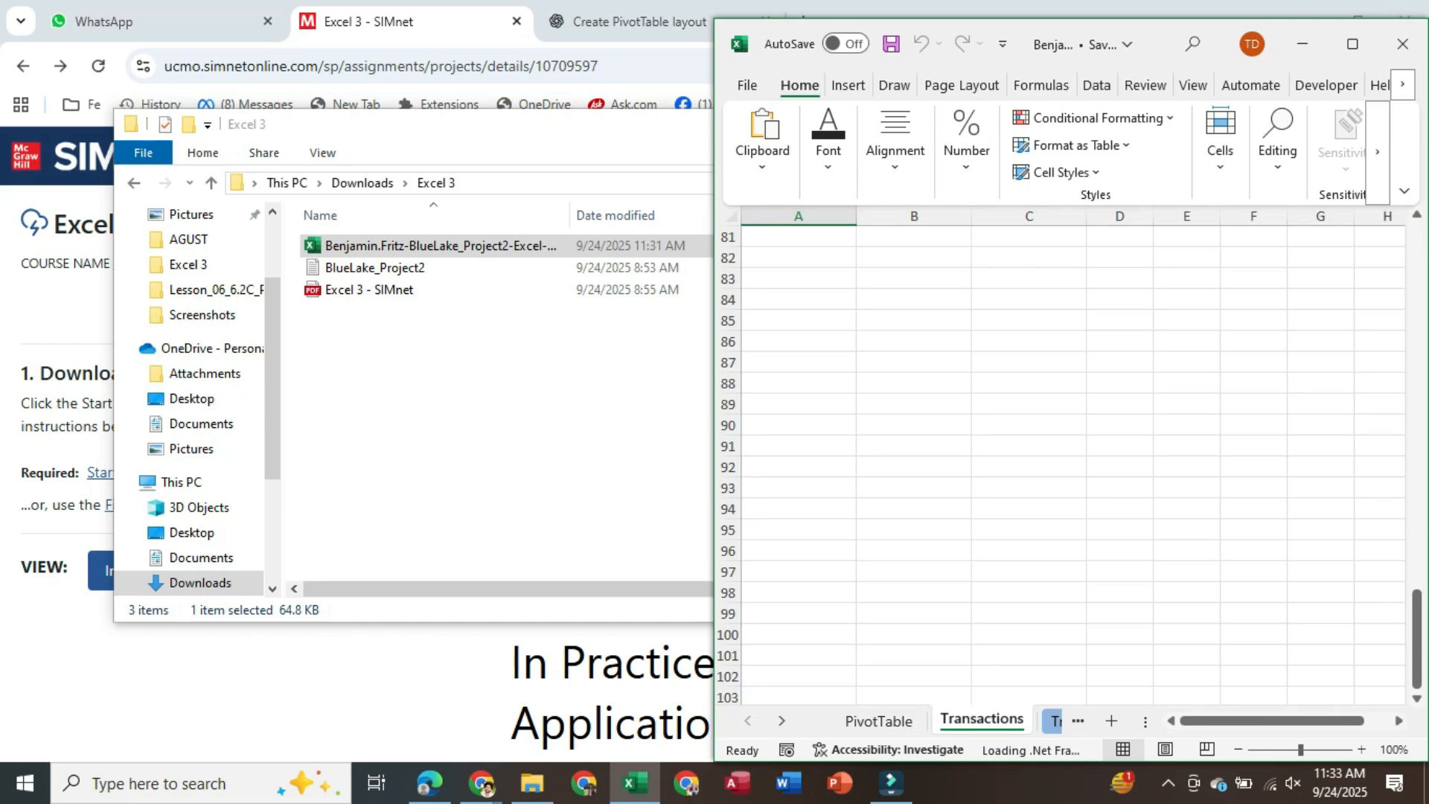
{"action": "scroll", "coordinate": [1065, 476], "scroll_direction": "up", "scroll_amount": 4}
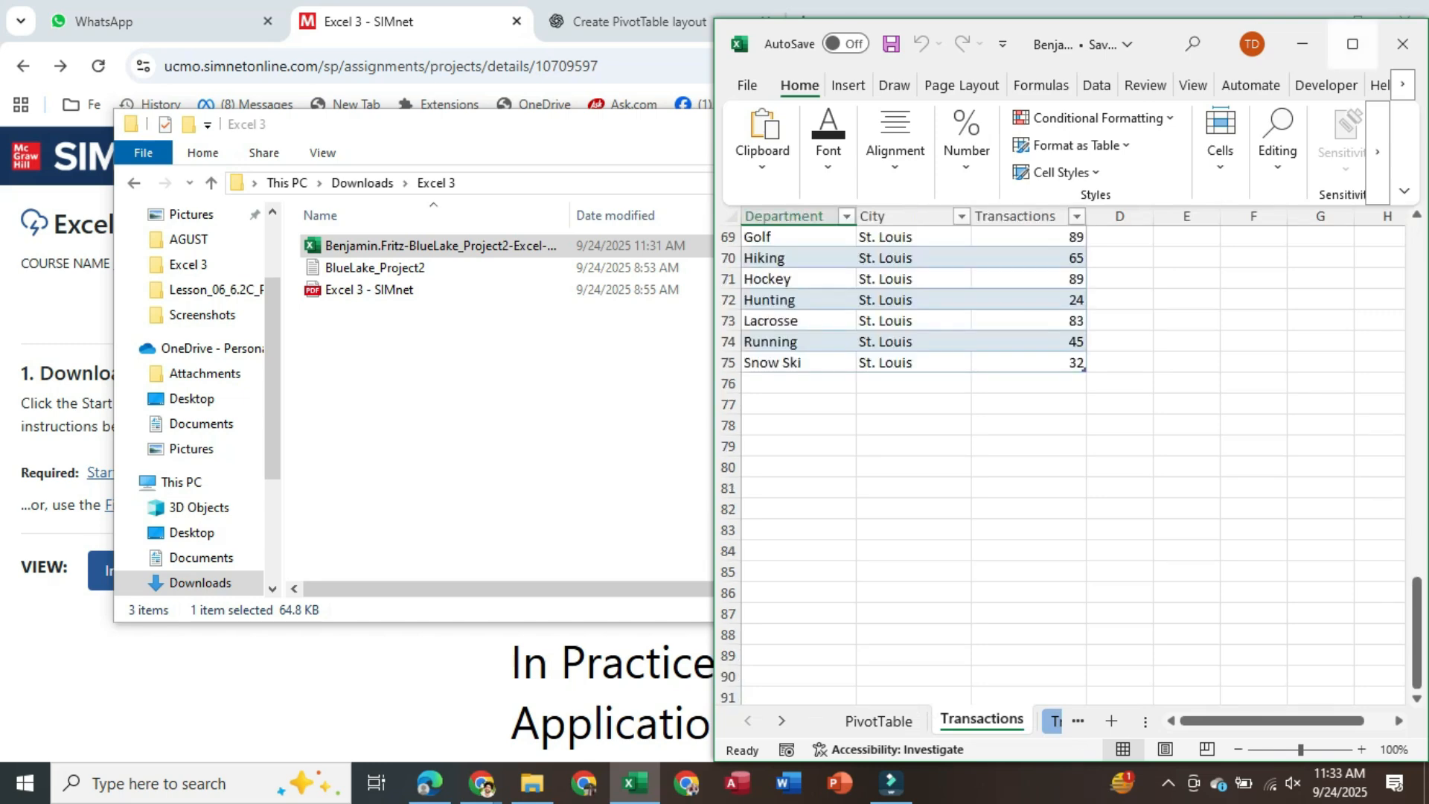
{"action": "left_click", "coordinate": [1353, 44]}
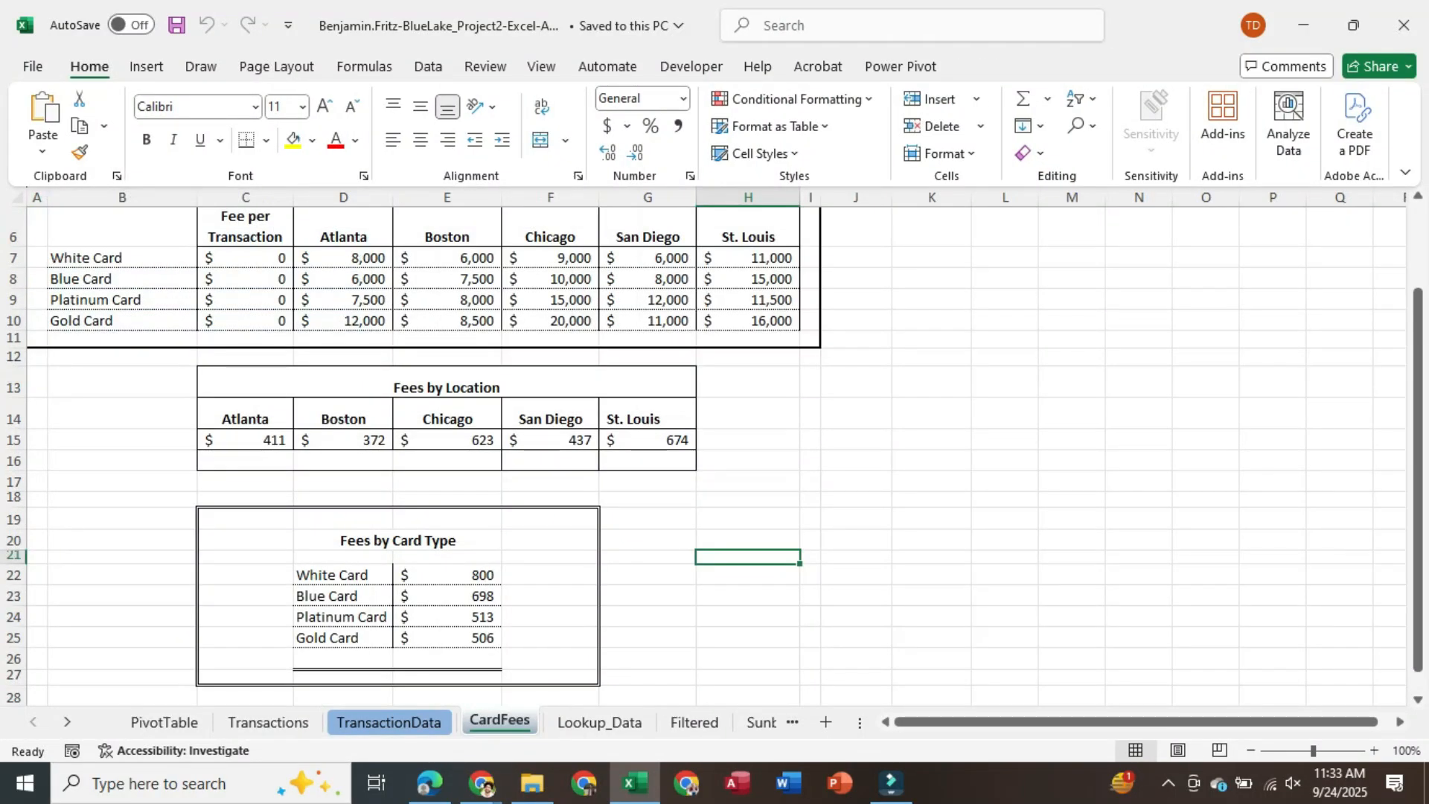
Correct the E22 fee formula =SUM((D7:H7)*C7), then submit the re-uploaded workbook as attempt 2
{"action": "left_click", "coordinate": [447, 575]}
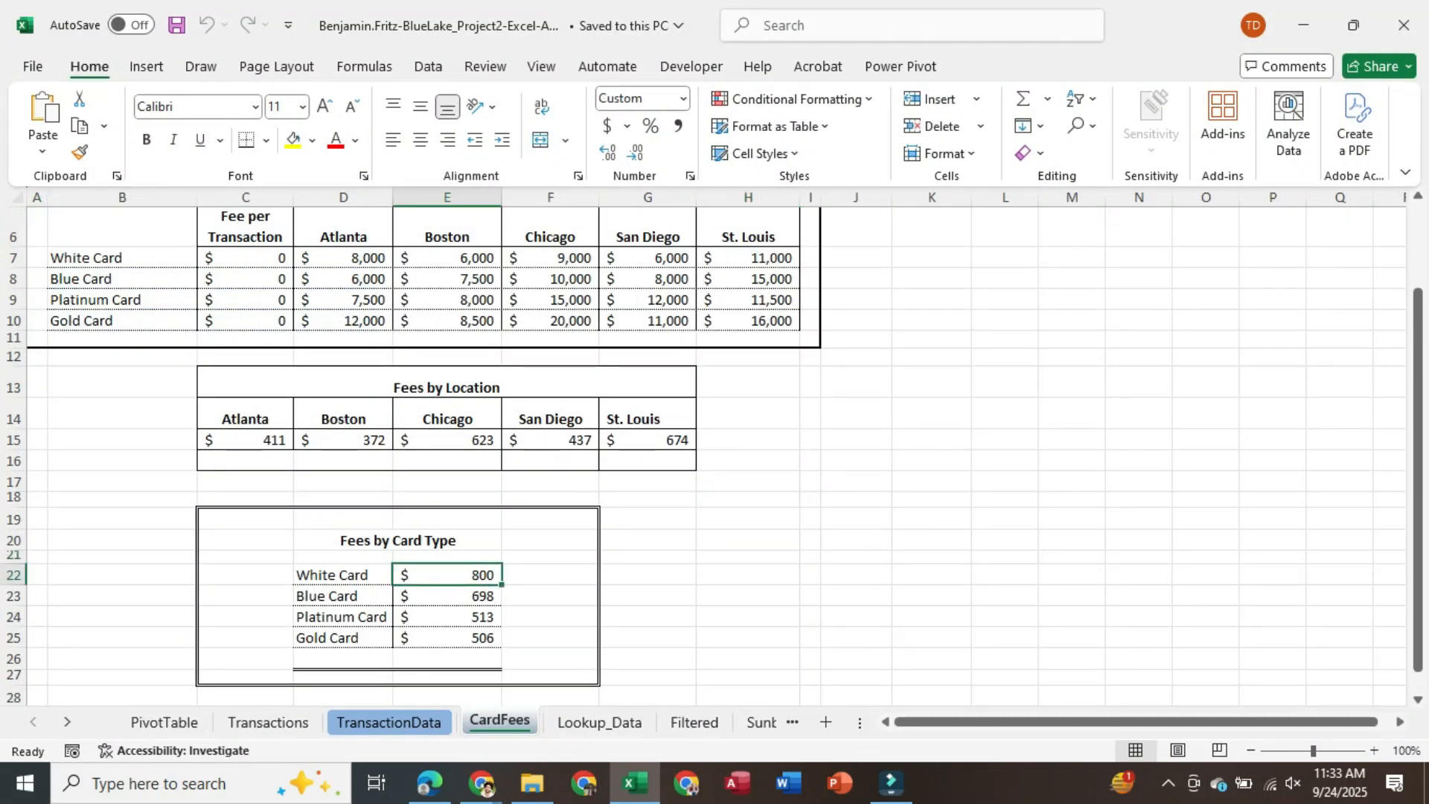
{"action": "key", "text": "F2"}
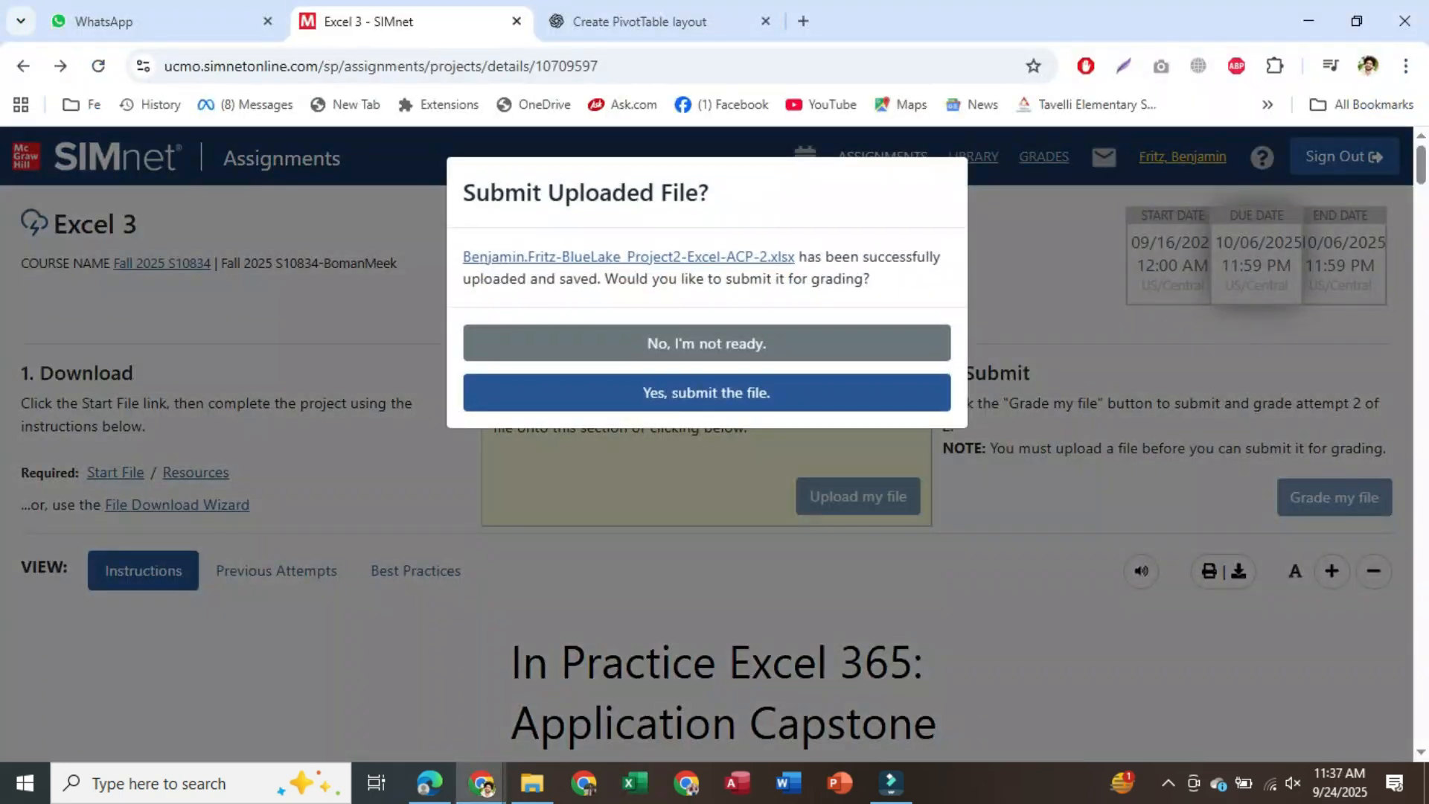
{"action": "left_click", "coordinate": [707, 392]}
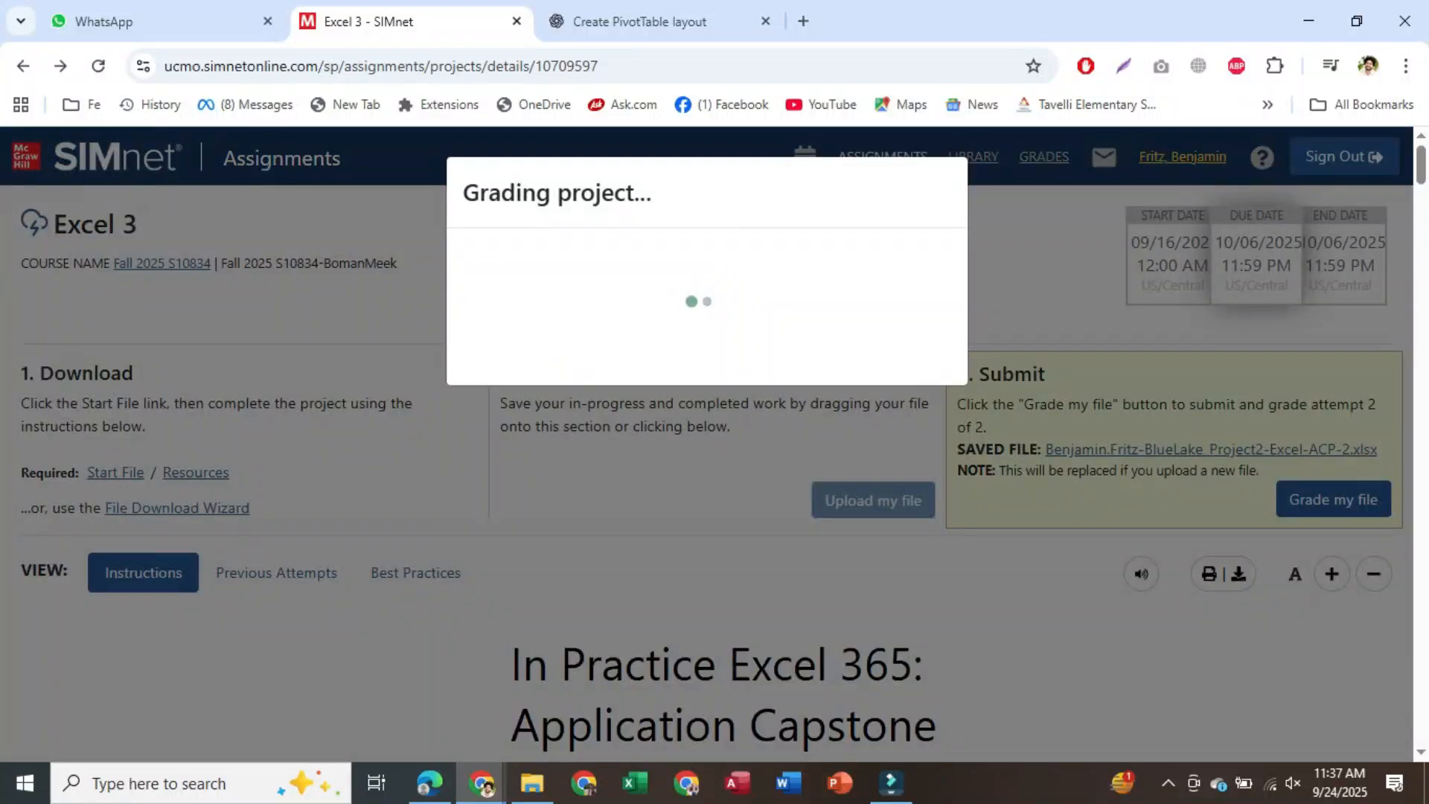